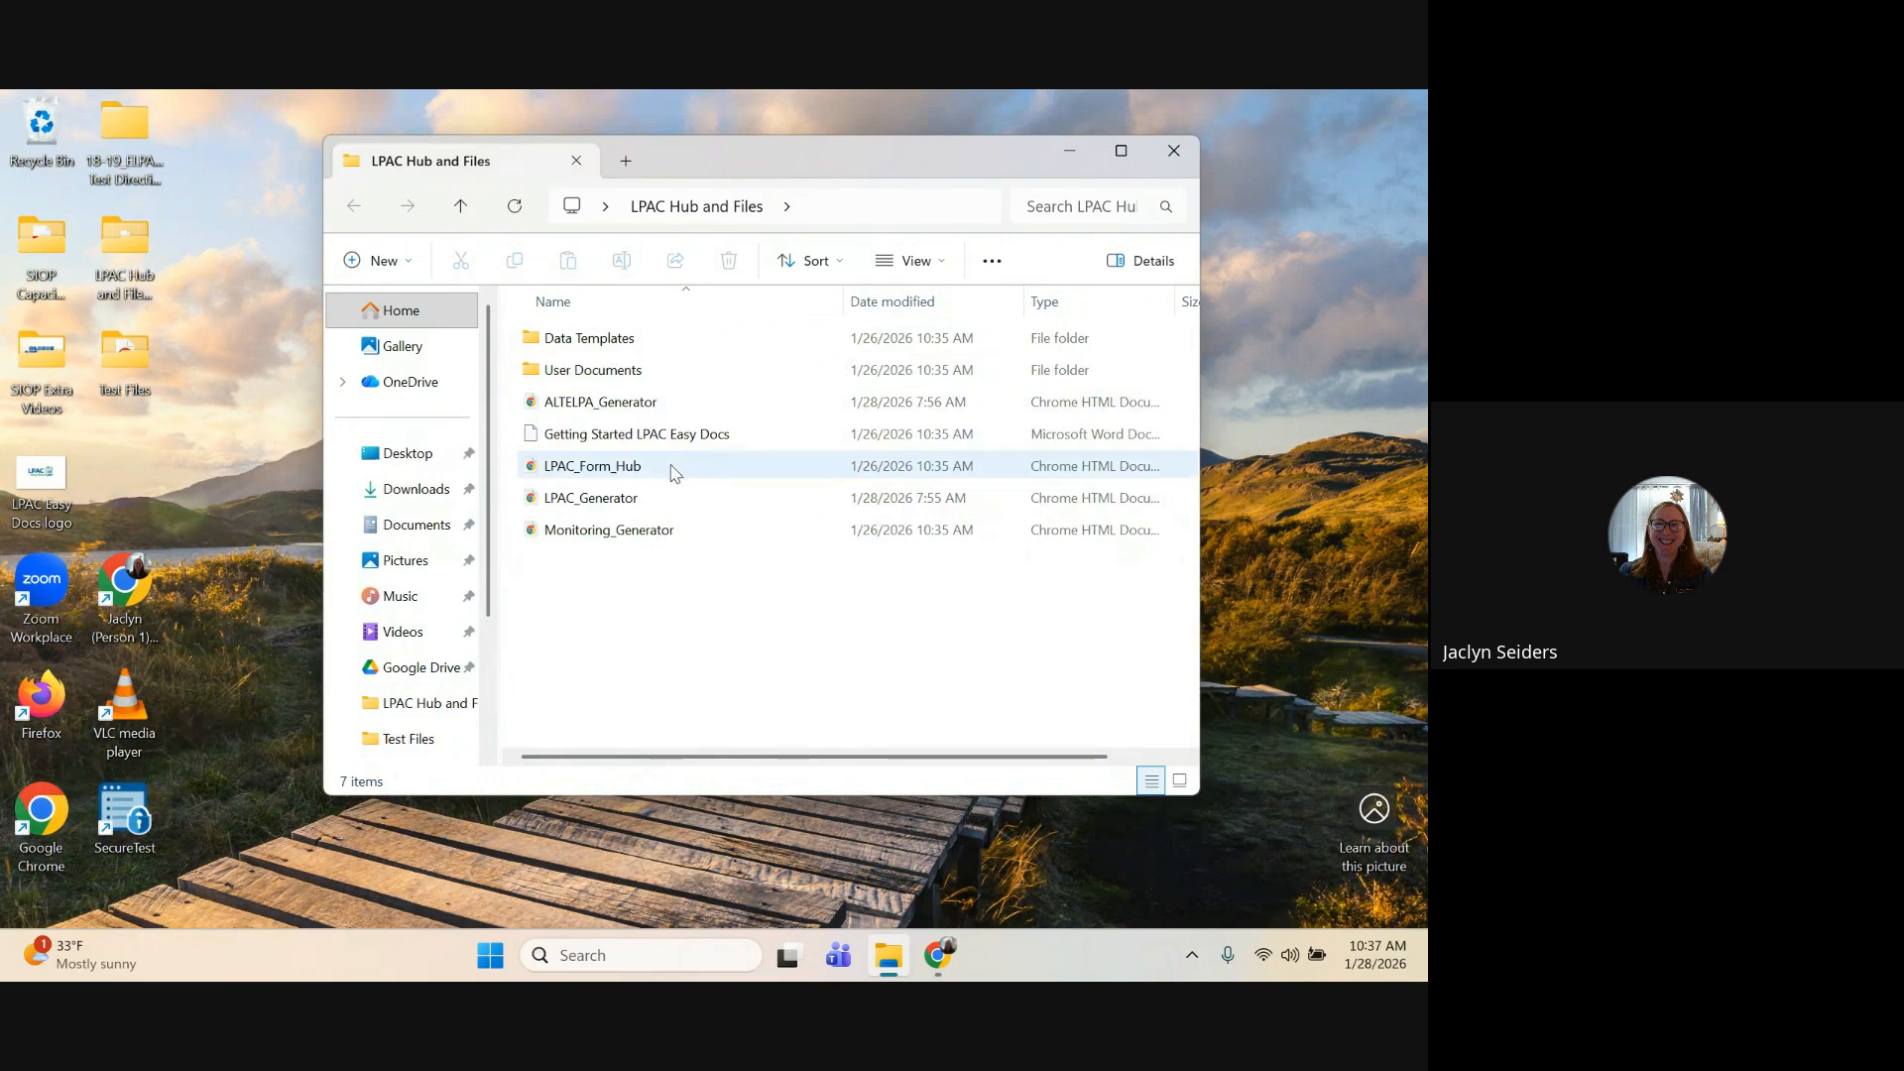
Step: Open LPAC_Form_Hub and go to the ALTELPA Generator
double_click(667, 470)
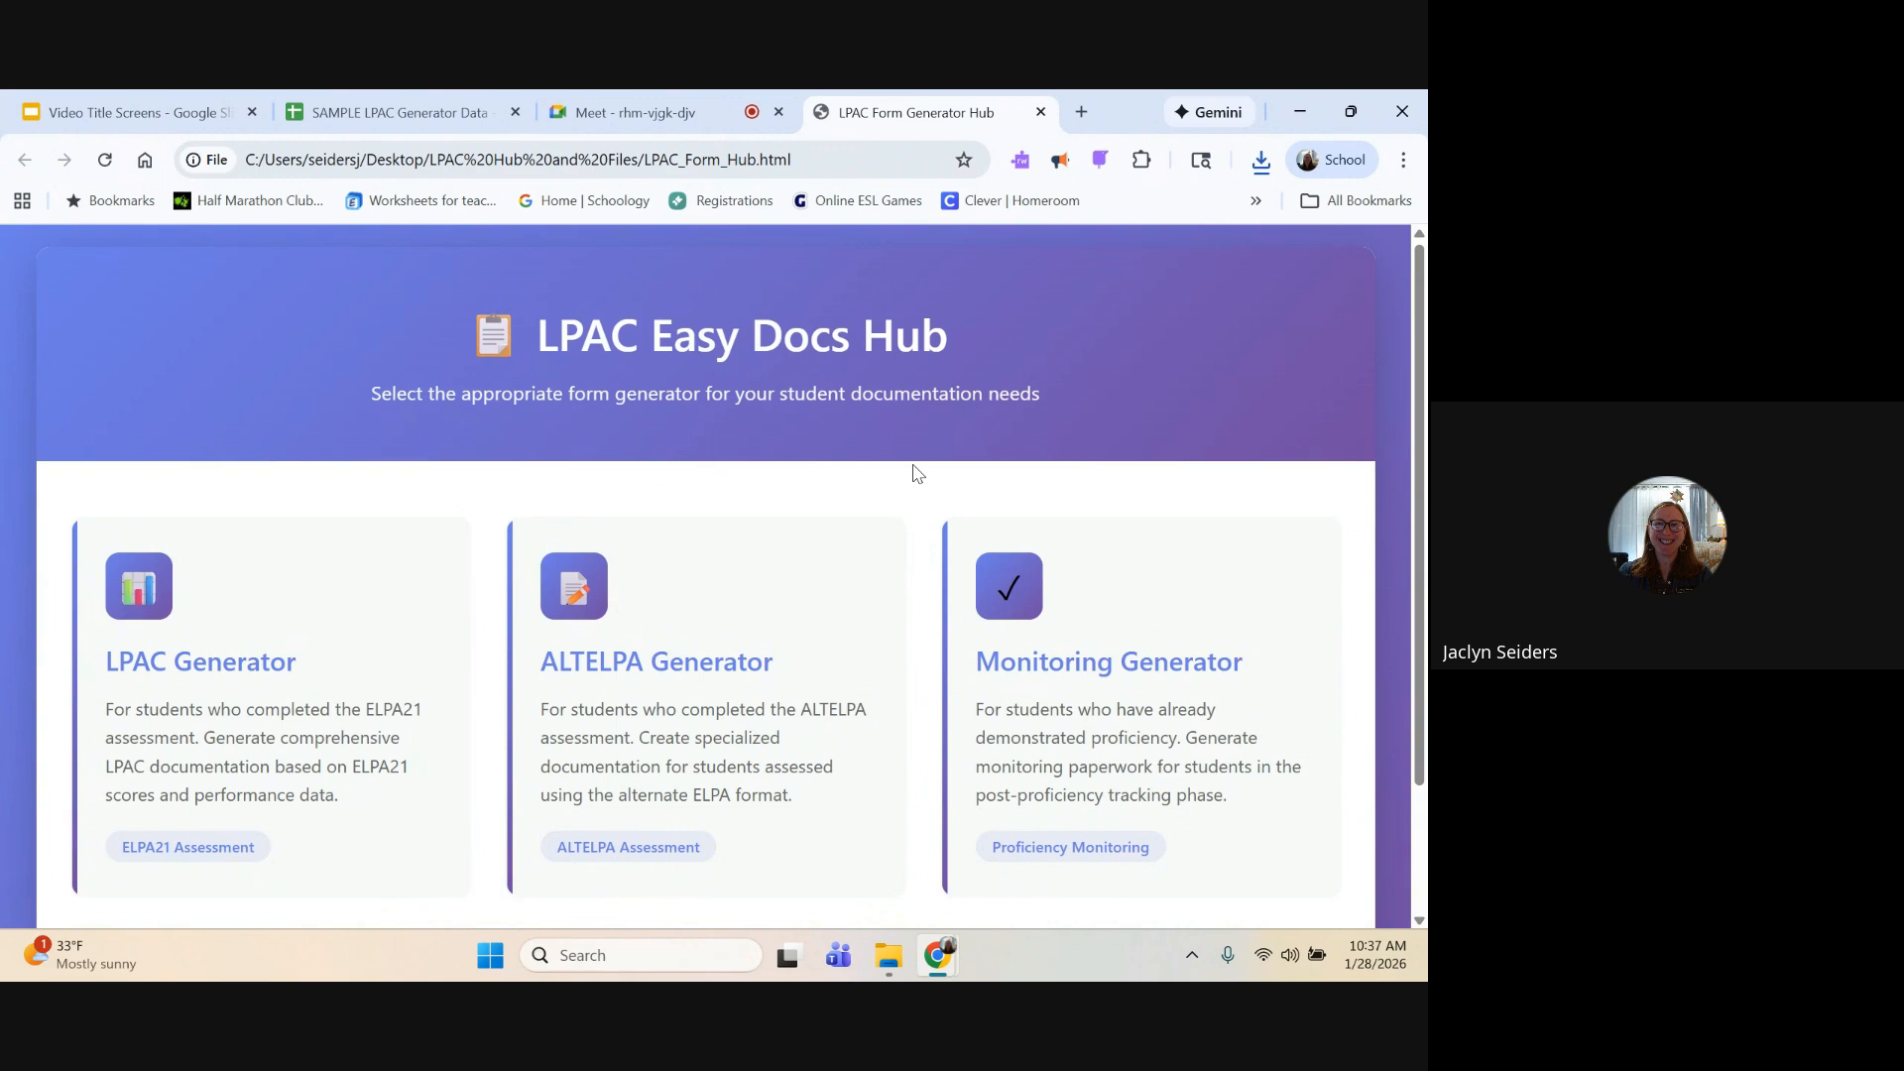
click(786, 579)
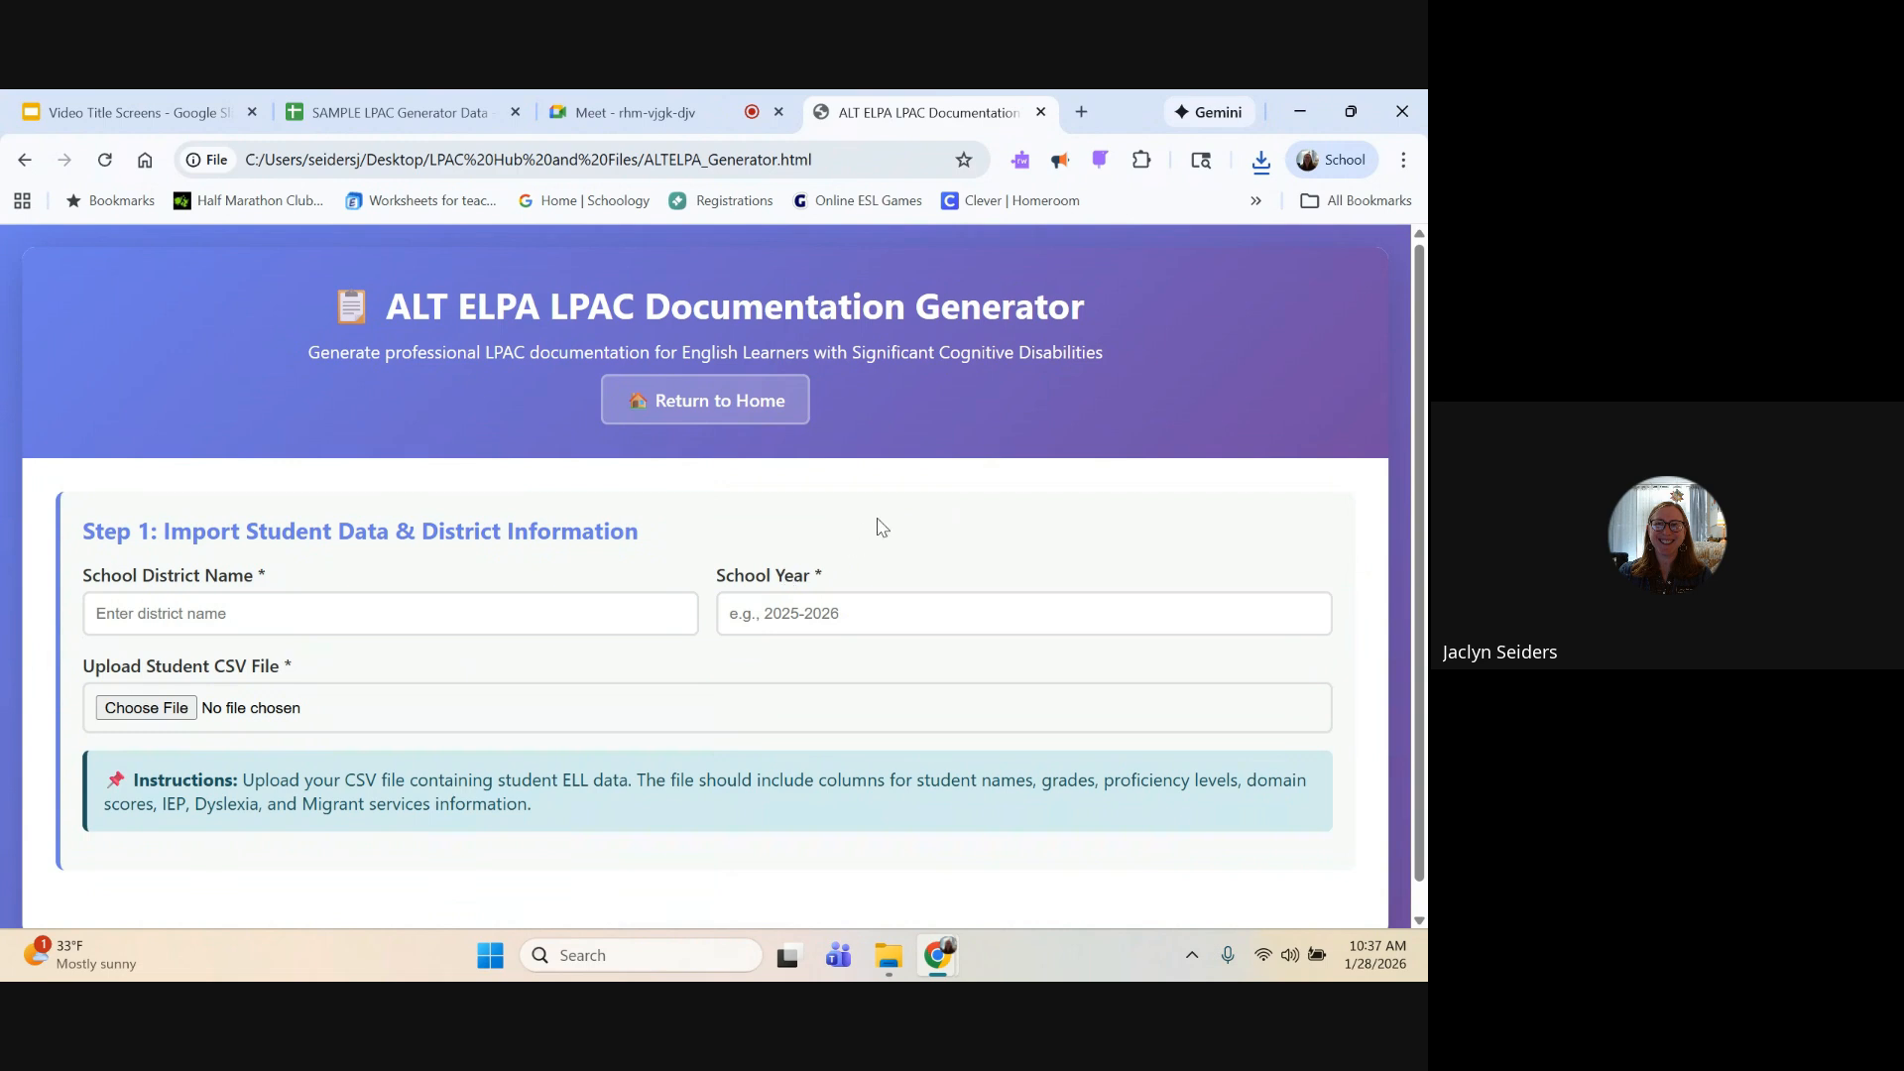
Step: Enter Sample School District as the school district name and 2025-2026 as the school year
scroll(942, 510, down, 1)
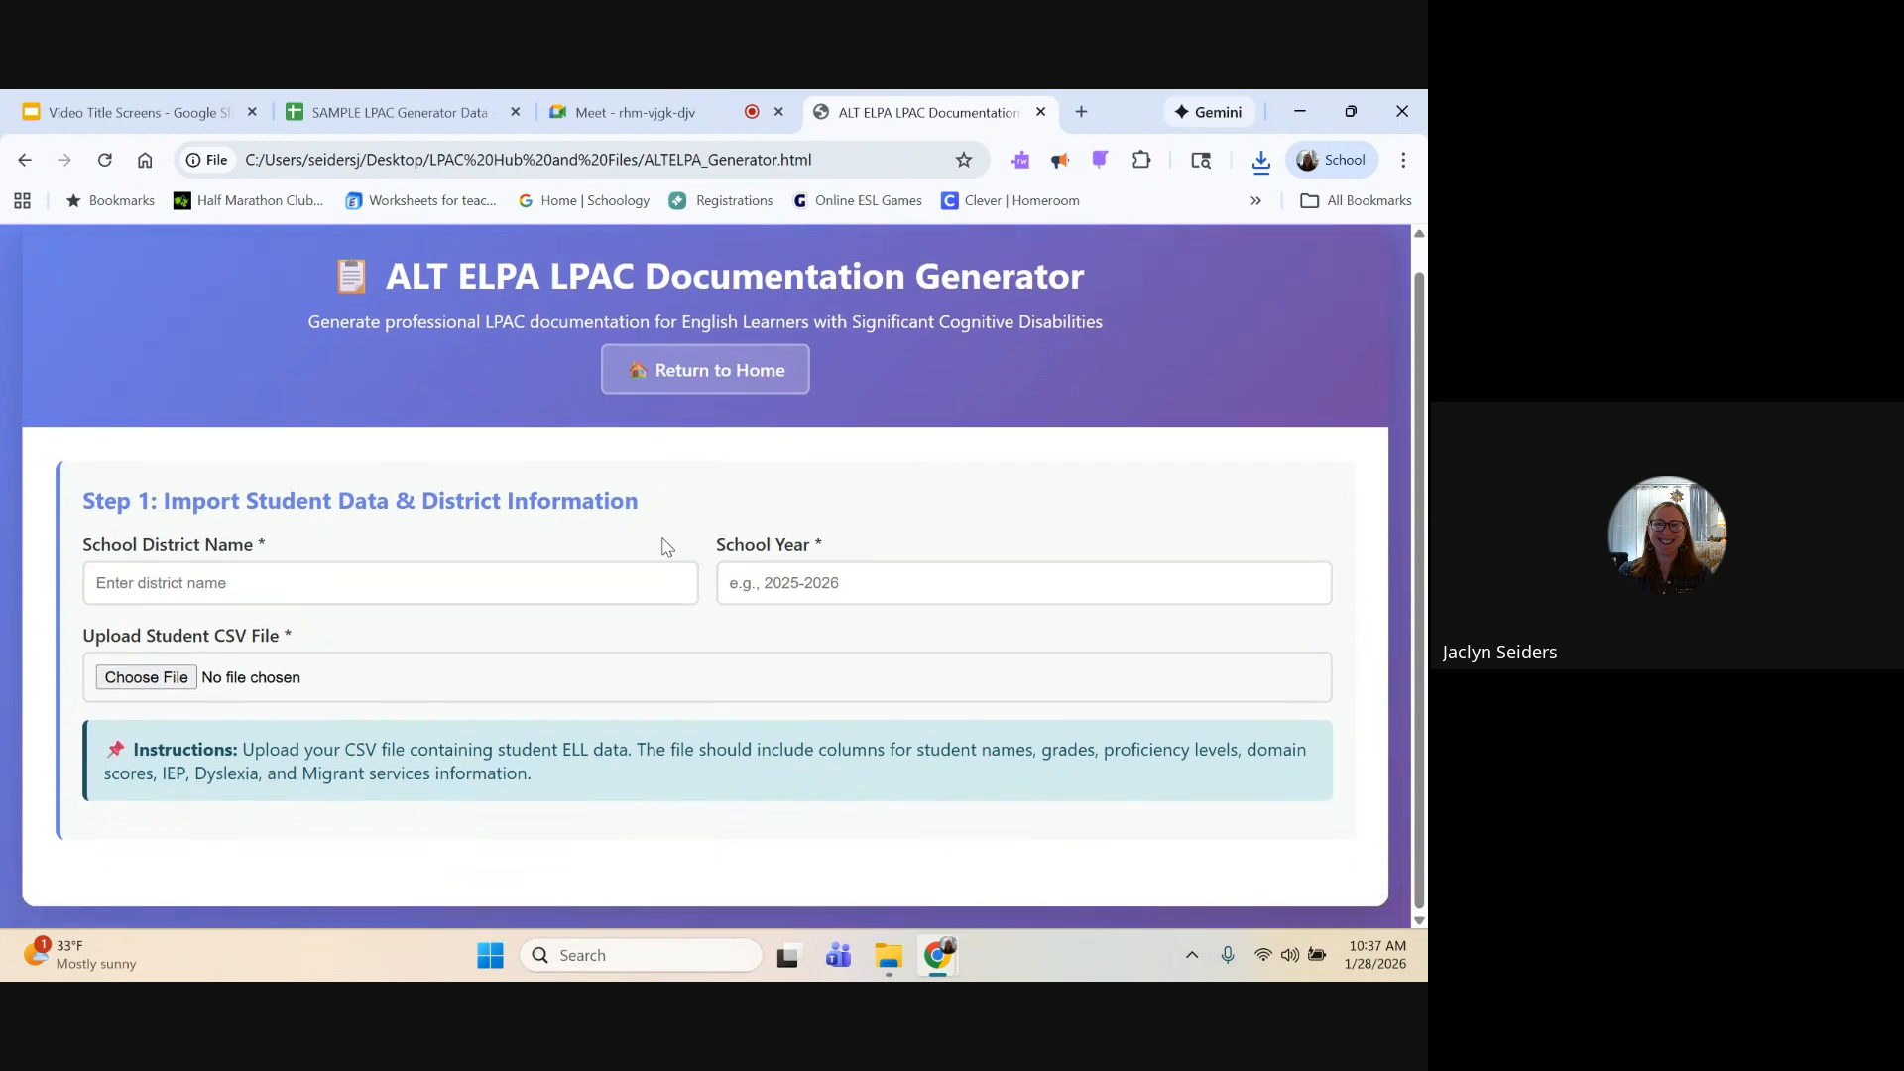
click(465, 583)
text(Sample School District)
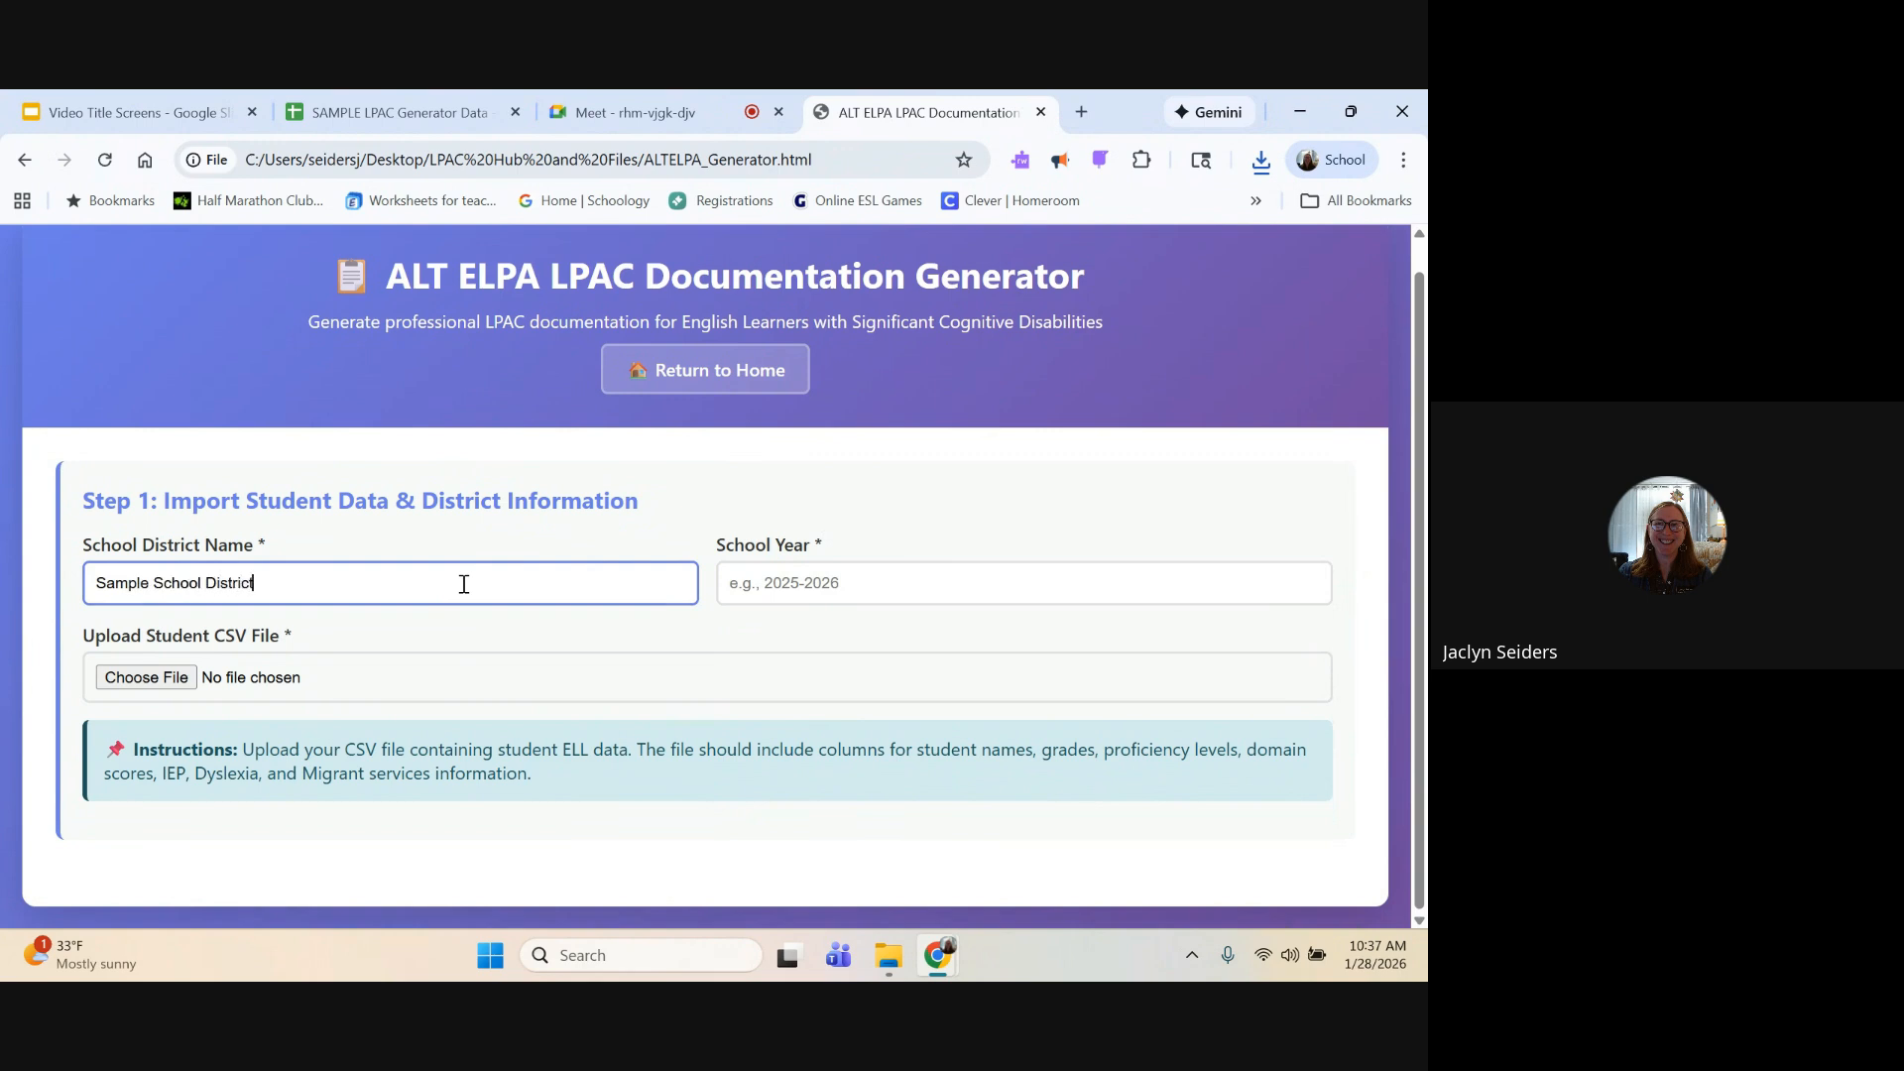
key(Tab)
text(20)
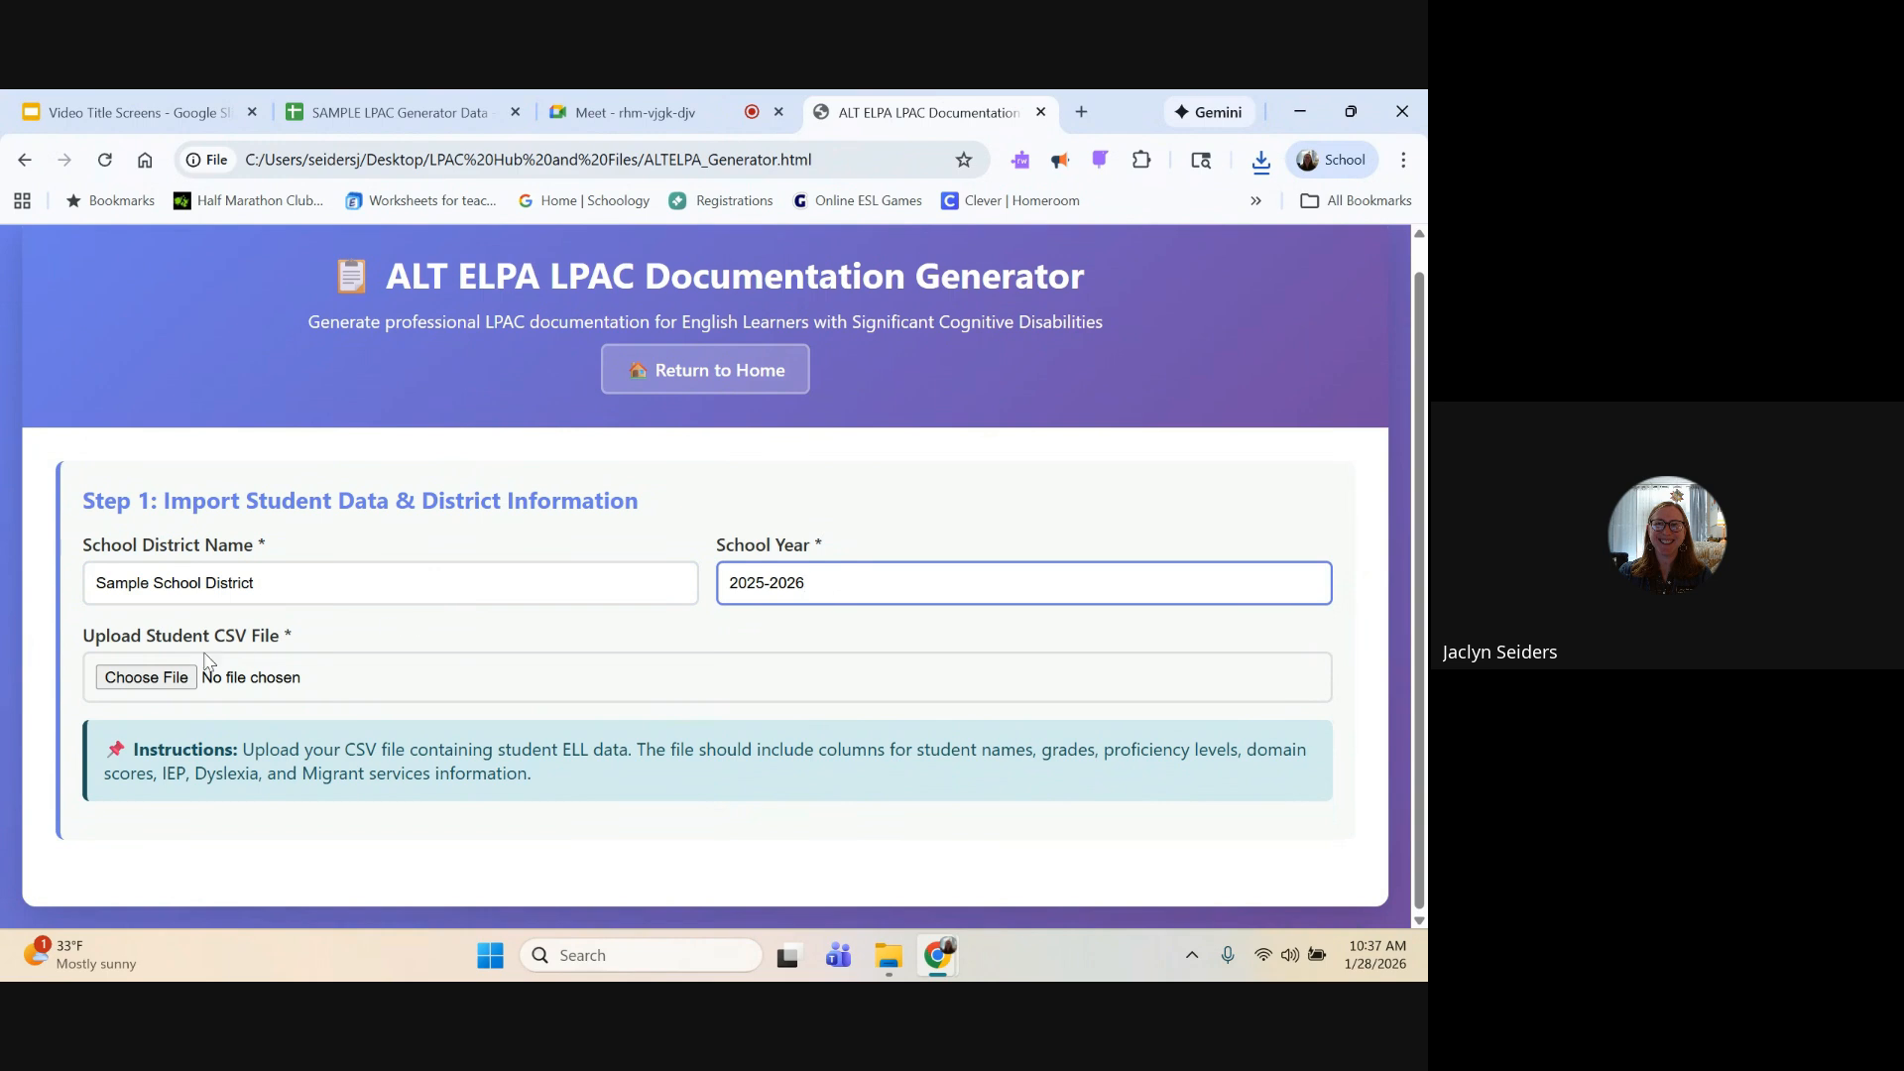
Step: Upload SAMPLE LPAC Generator Data - ALTELPA (2) from Downloads as the student CSV file
click(184, 684)
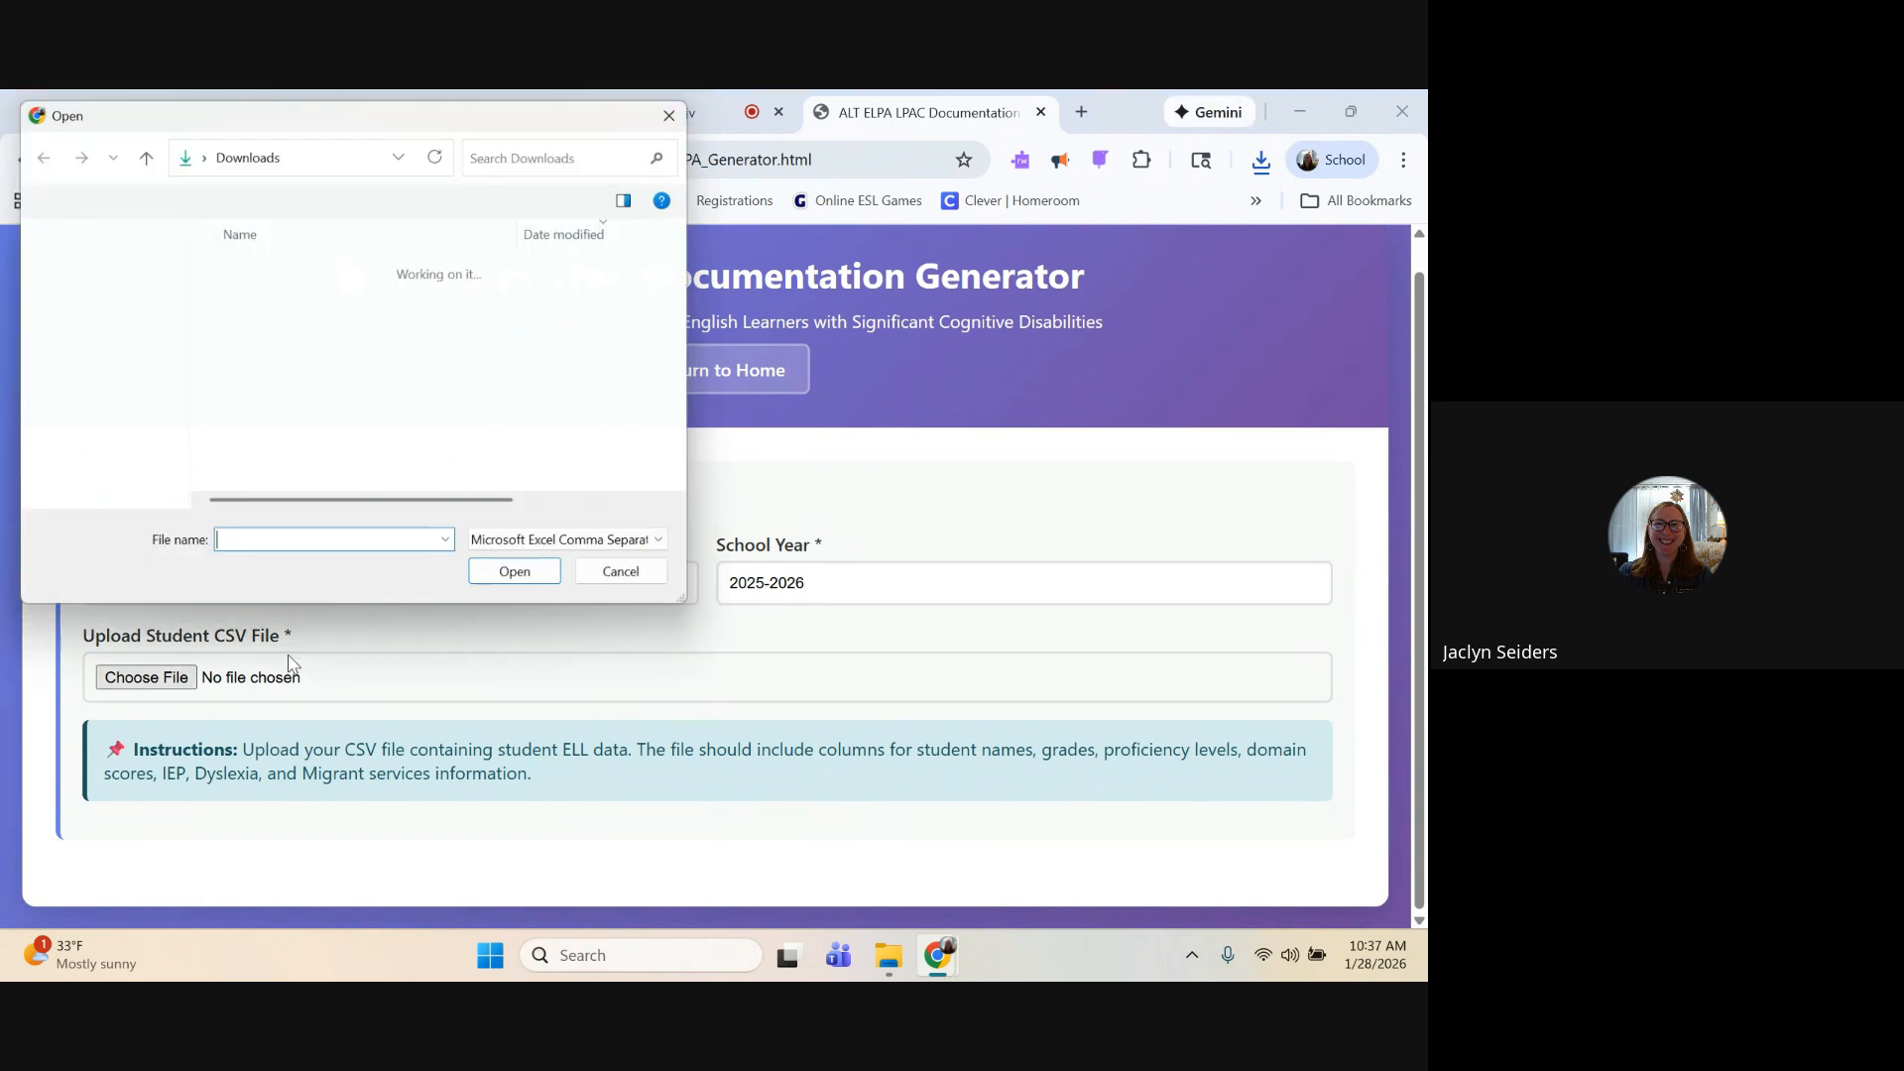
click(434, 298)
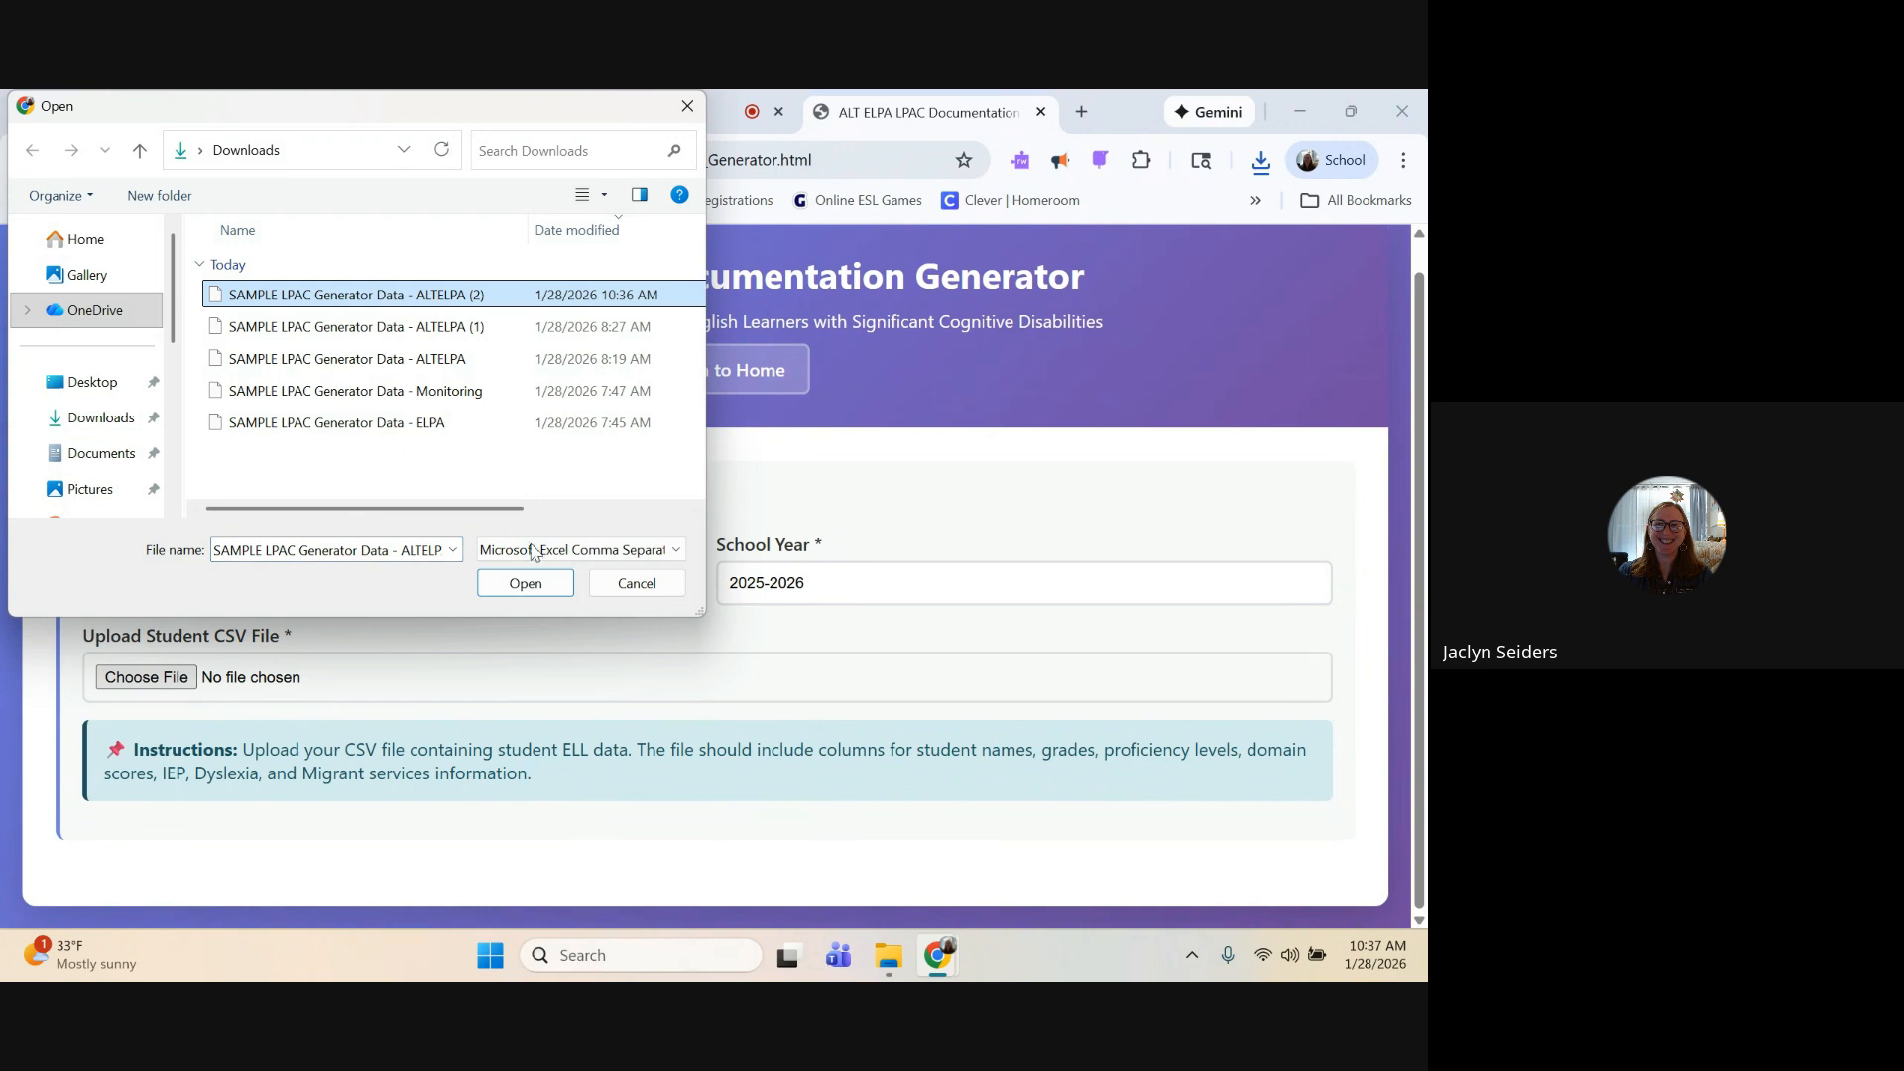
click(535, 587)
scroll(667, 623, down, 3)
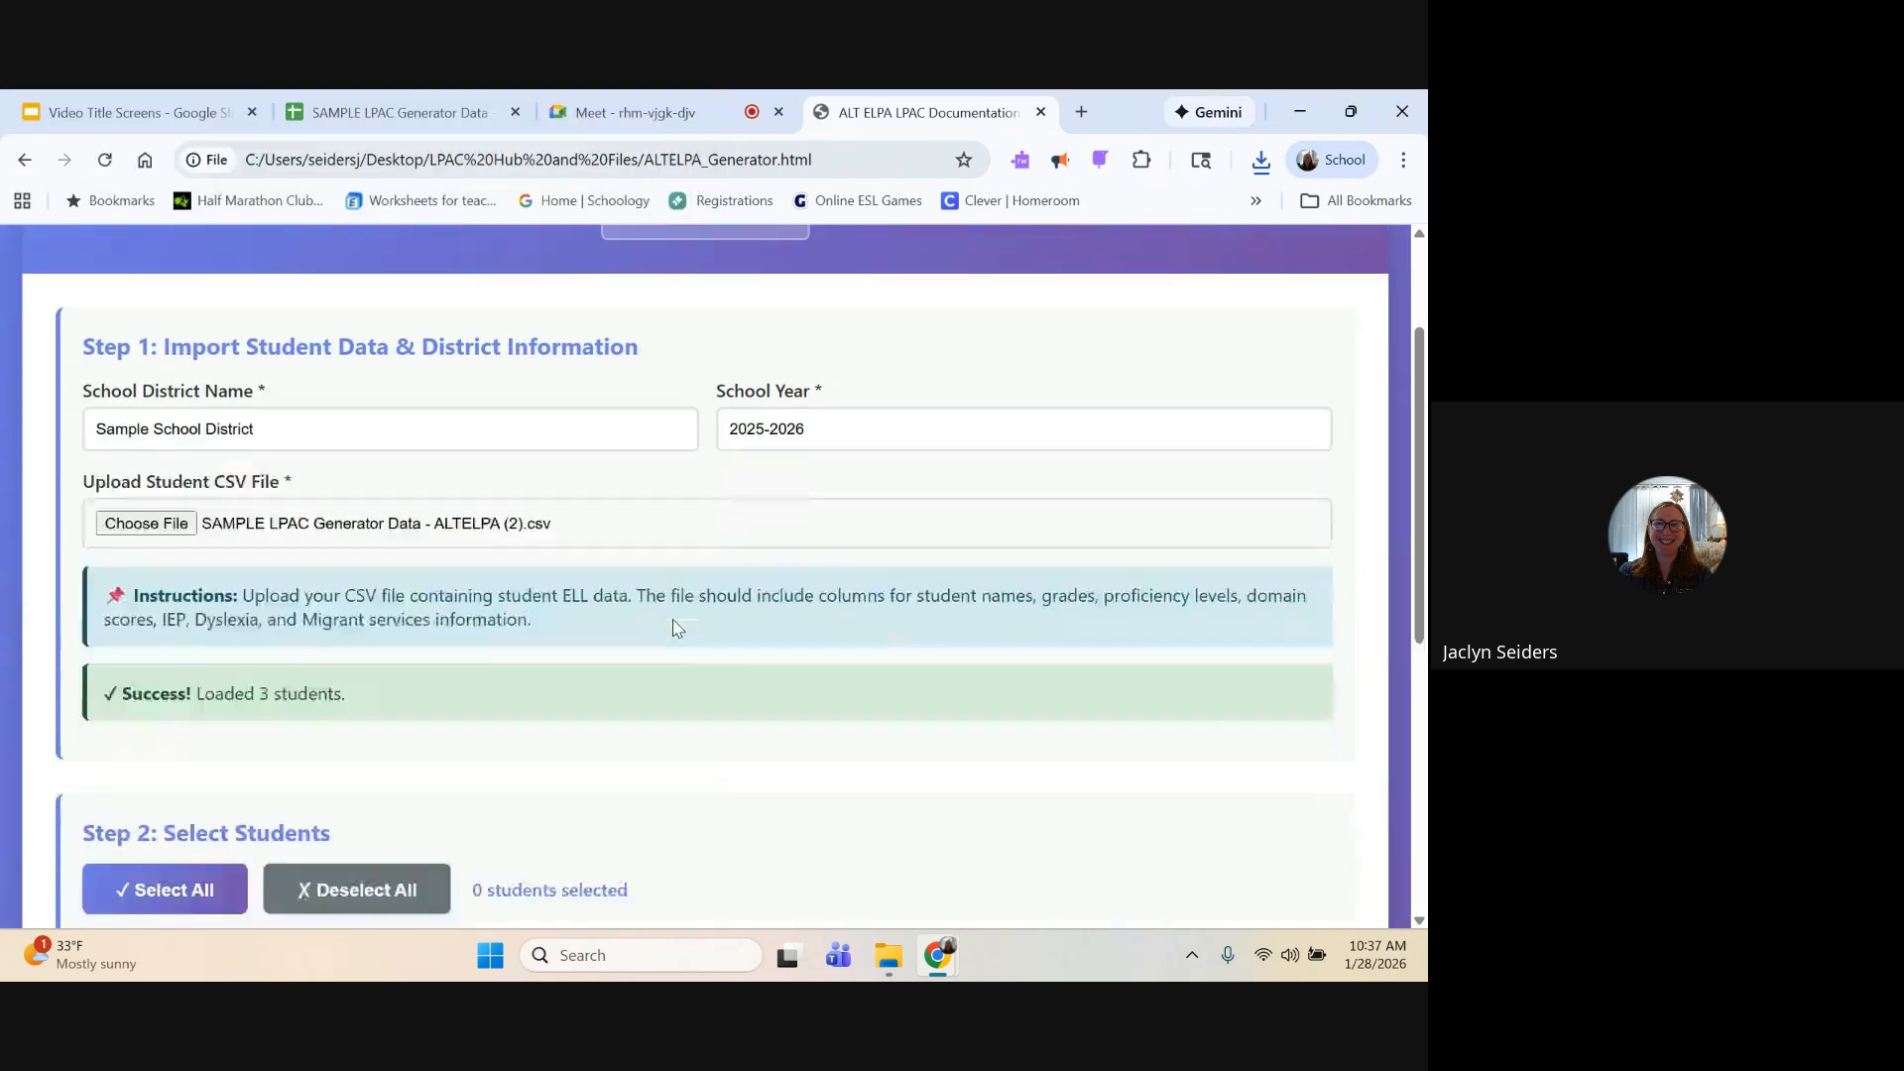
scroll(675, 627, down, 4)
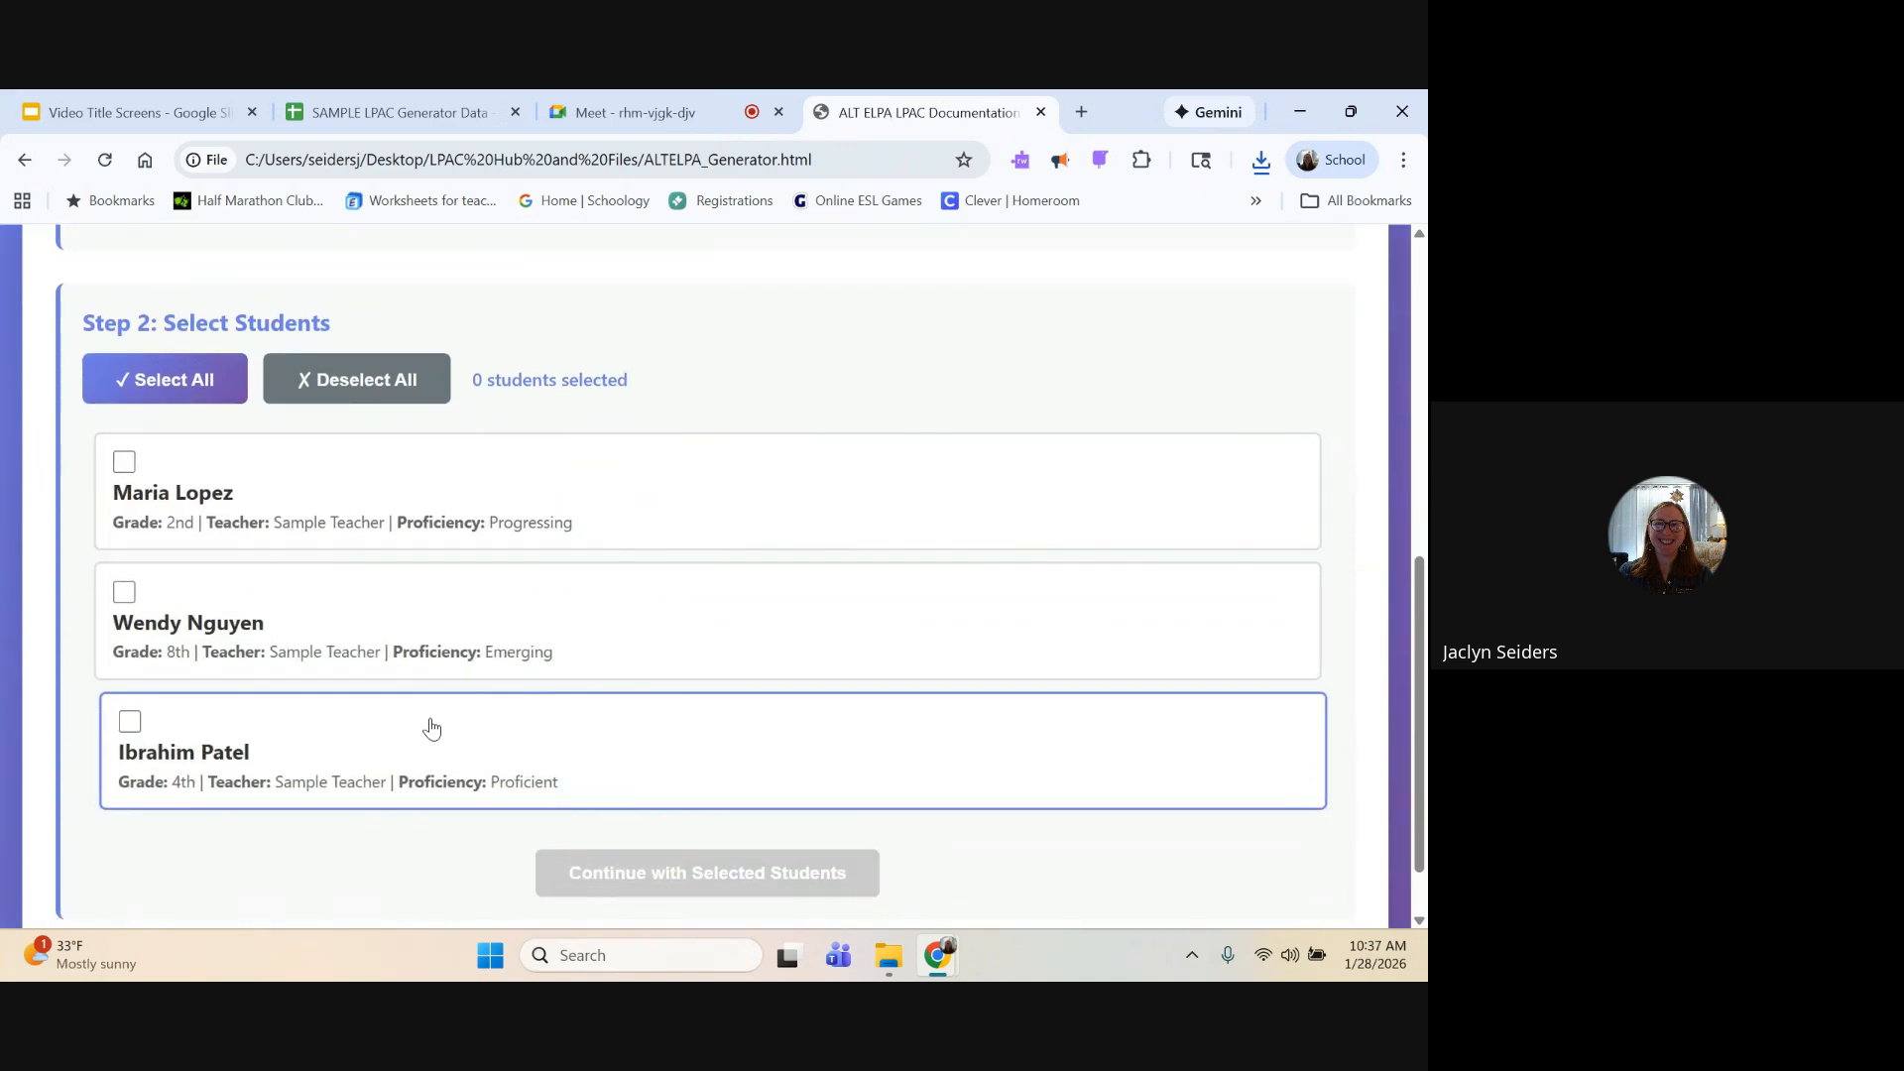
click(181, 379)
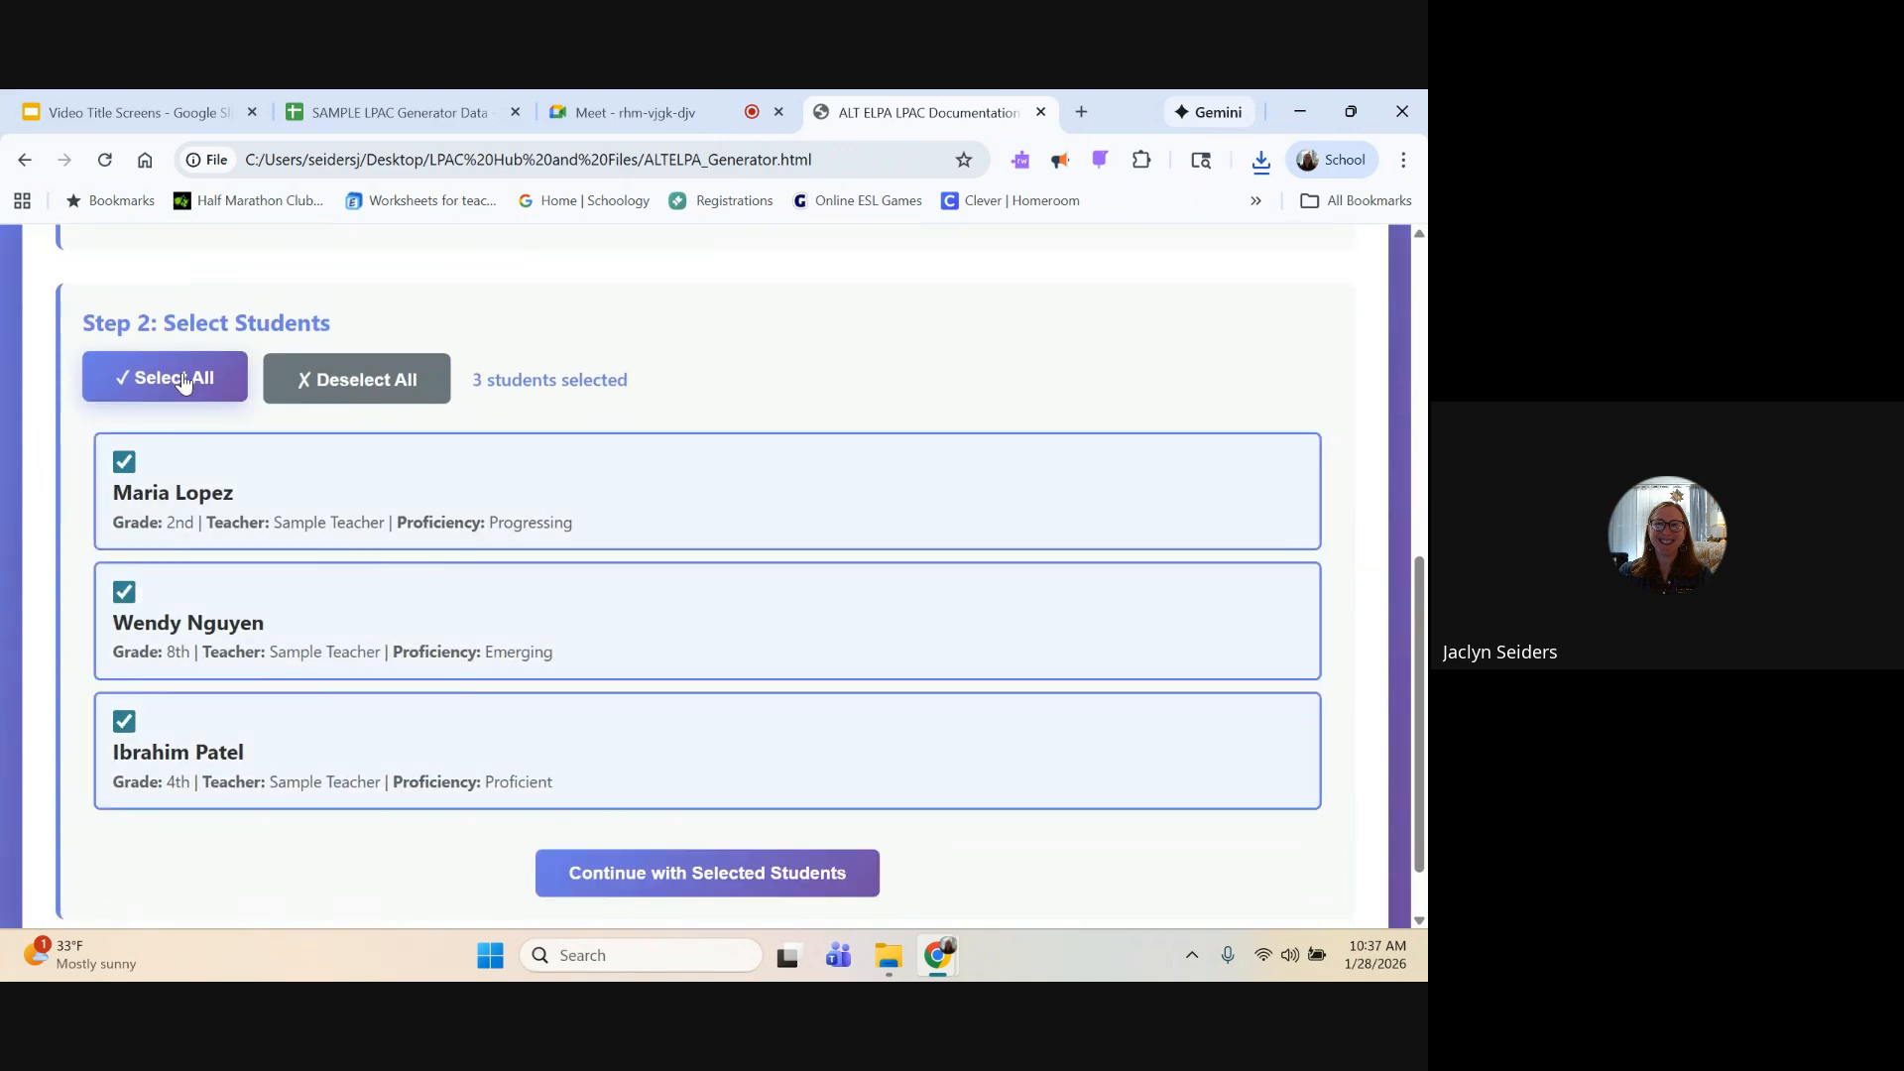
click(339, 393)
click(328, 464)
click(316, 642)
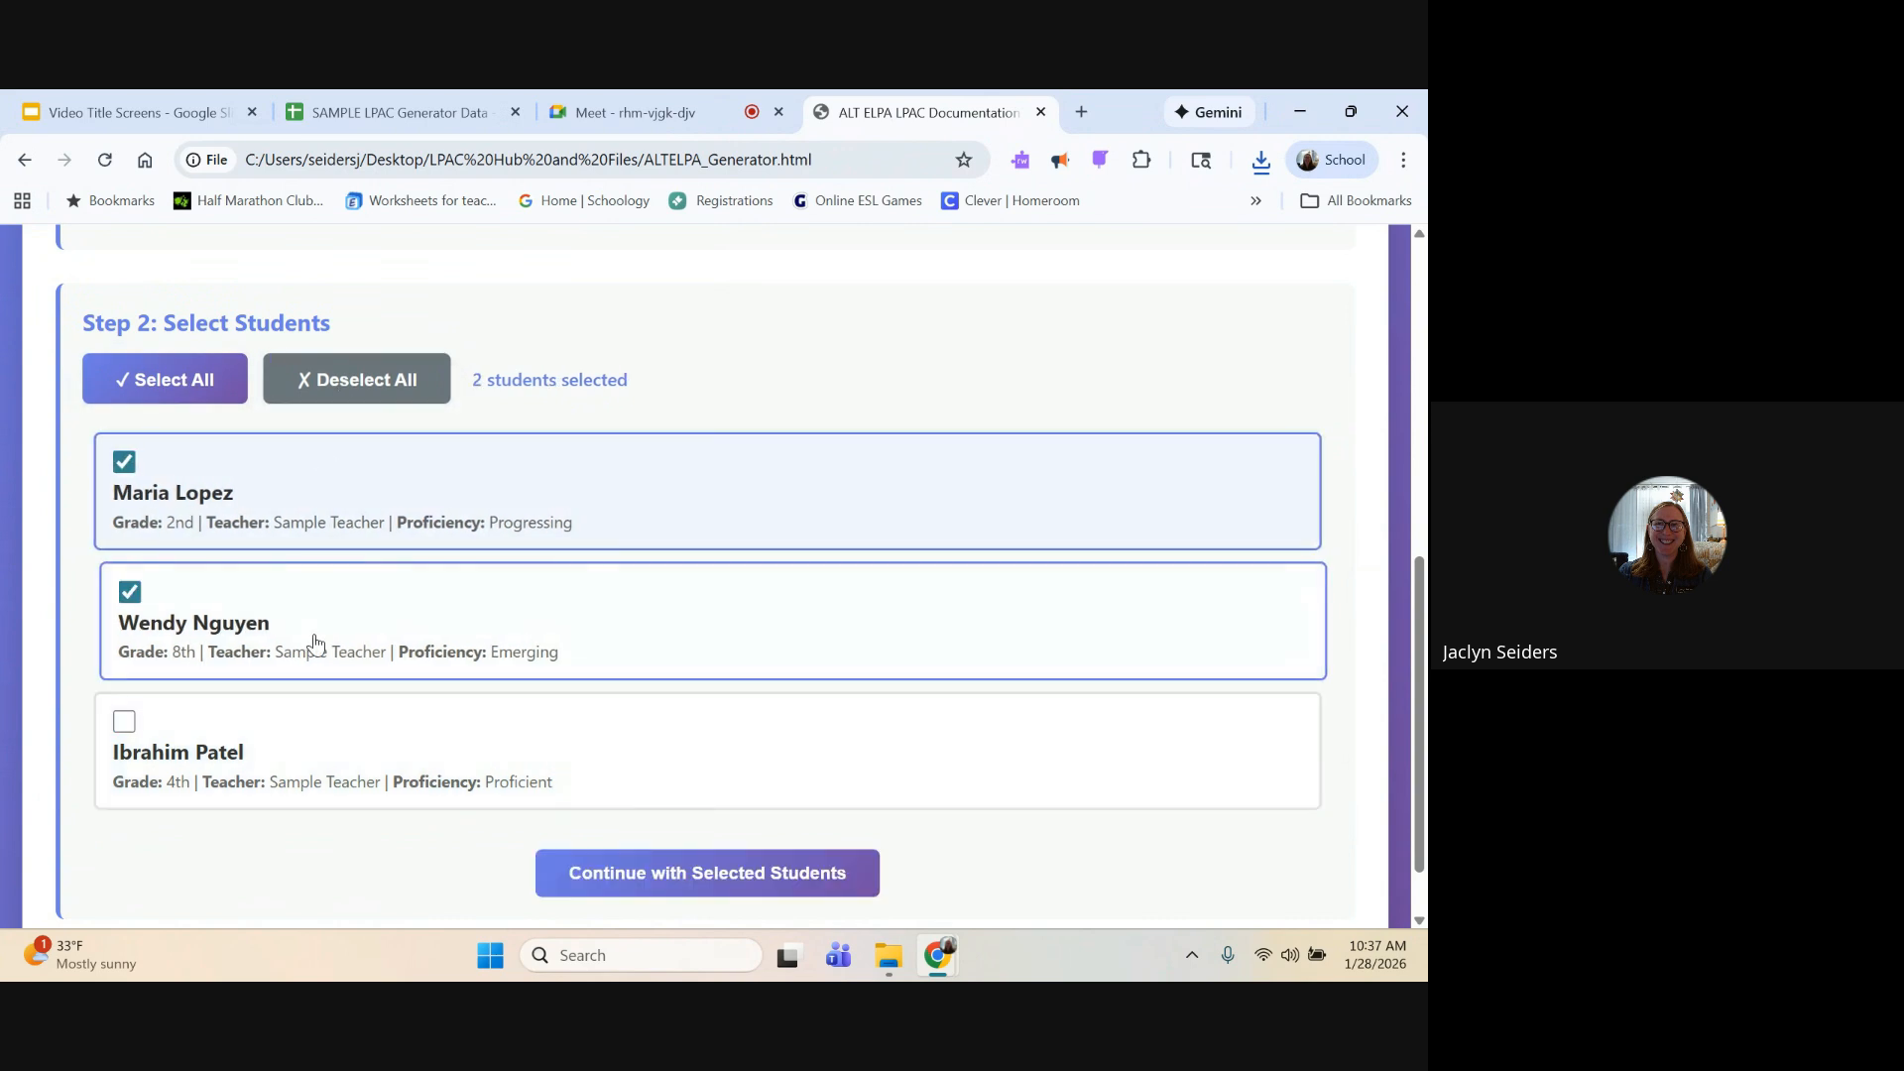
click(319, 390)
Step: Select all students except the 4th-grade one with Proficient level, and continue with the selected students
click(206, 397)
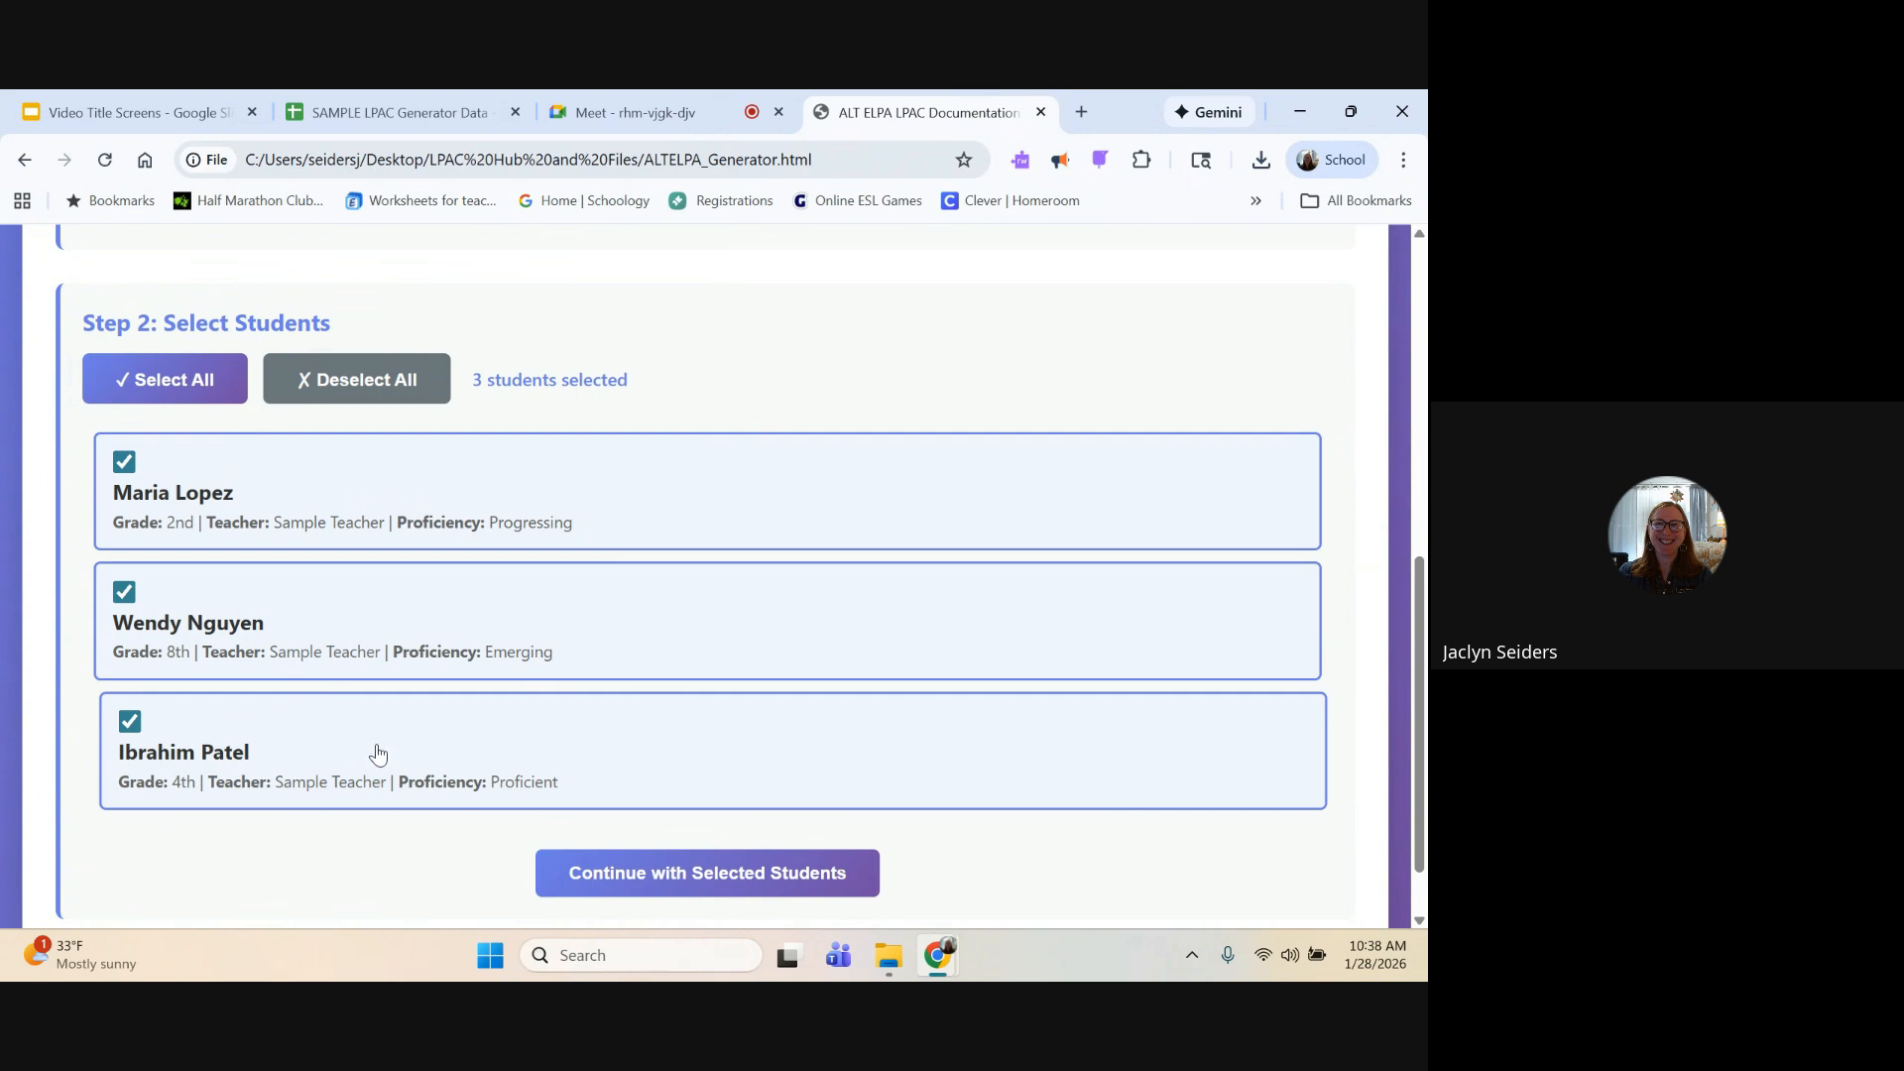
click(442, 759)
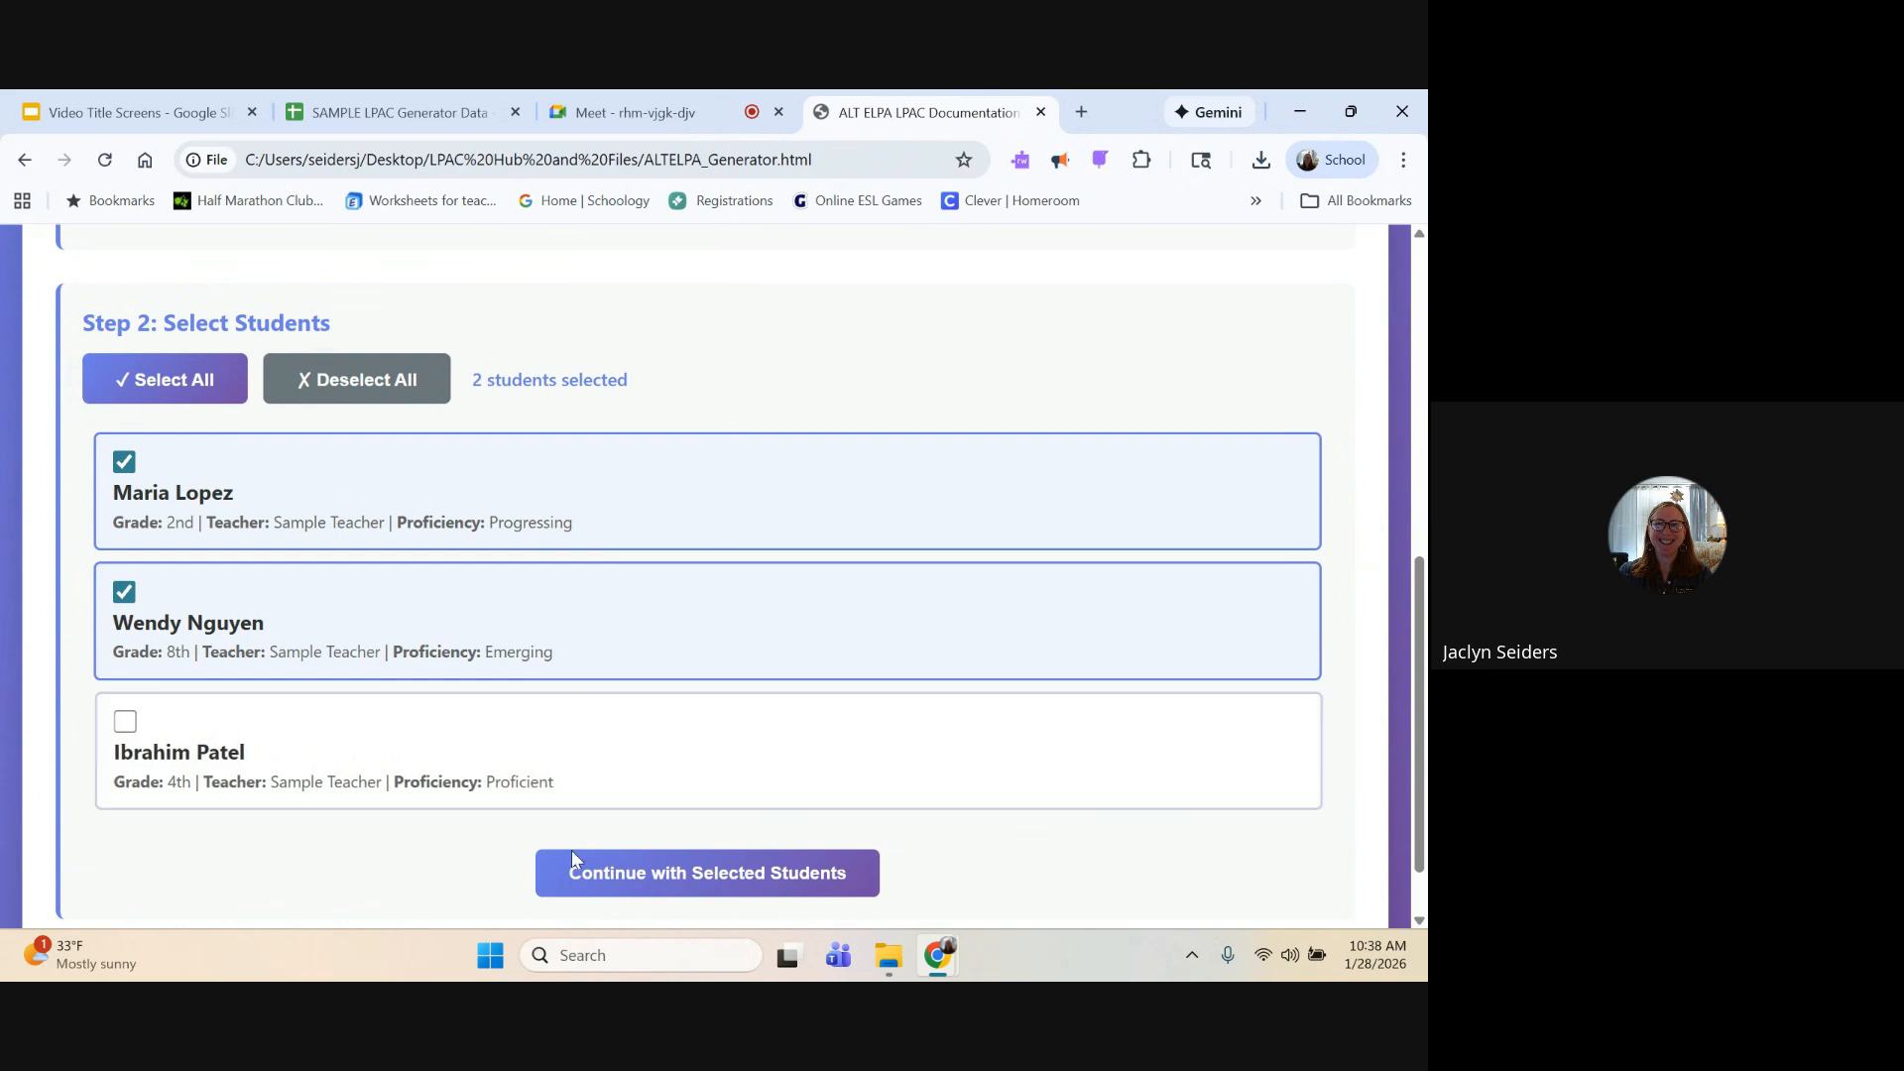
click(619, 872)
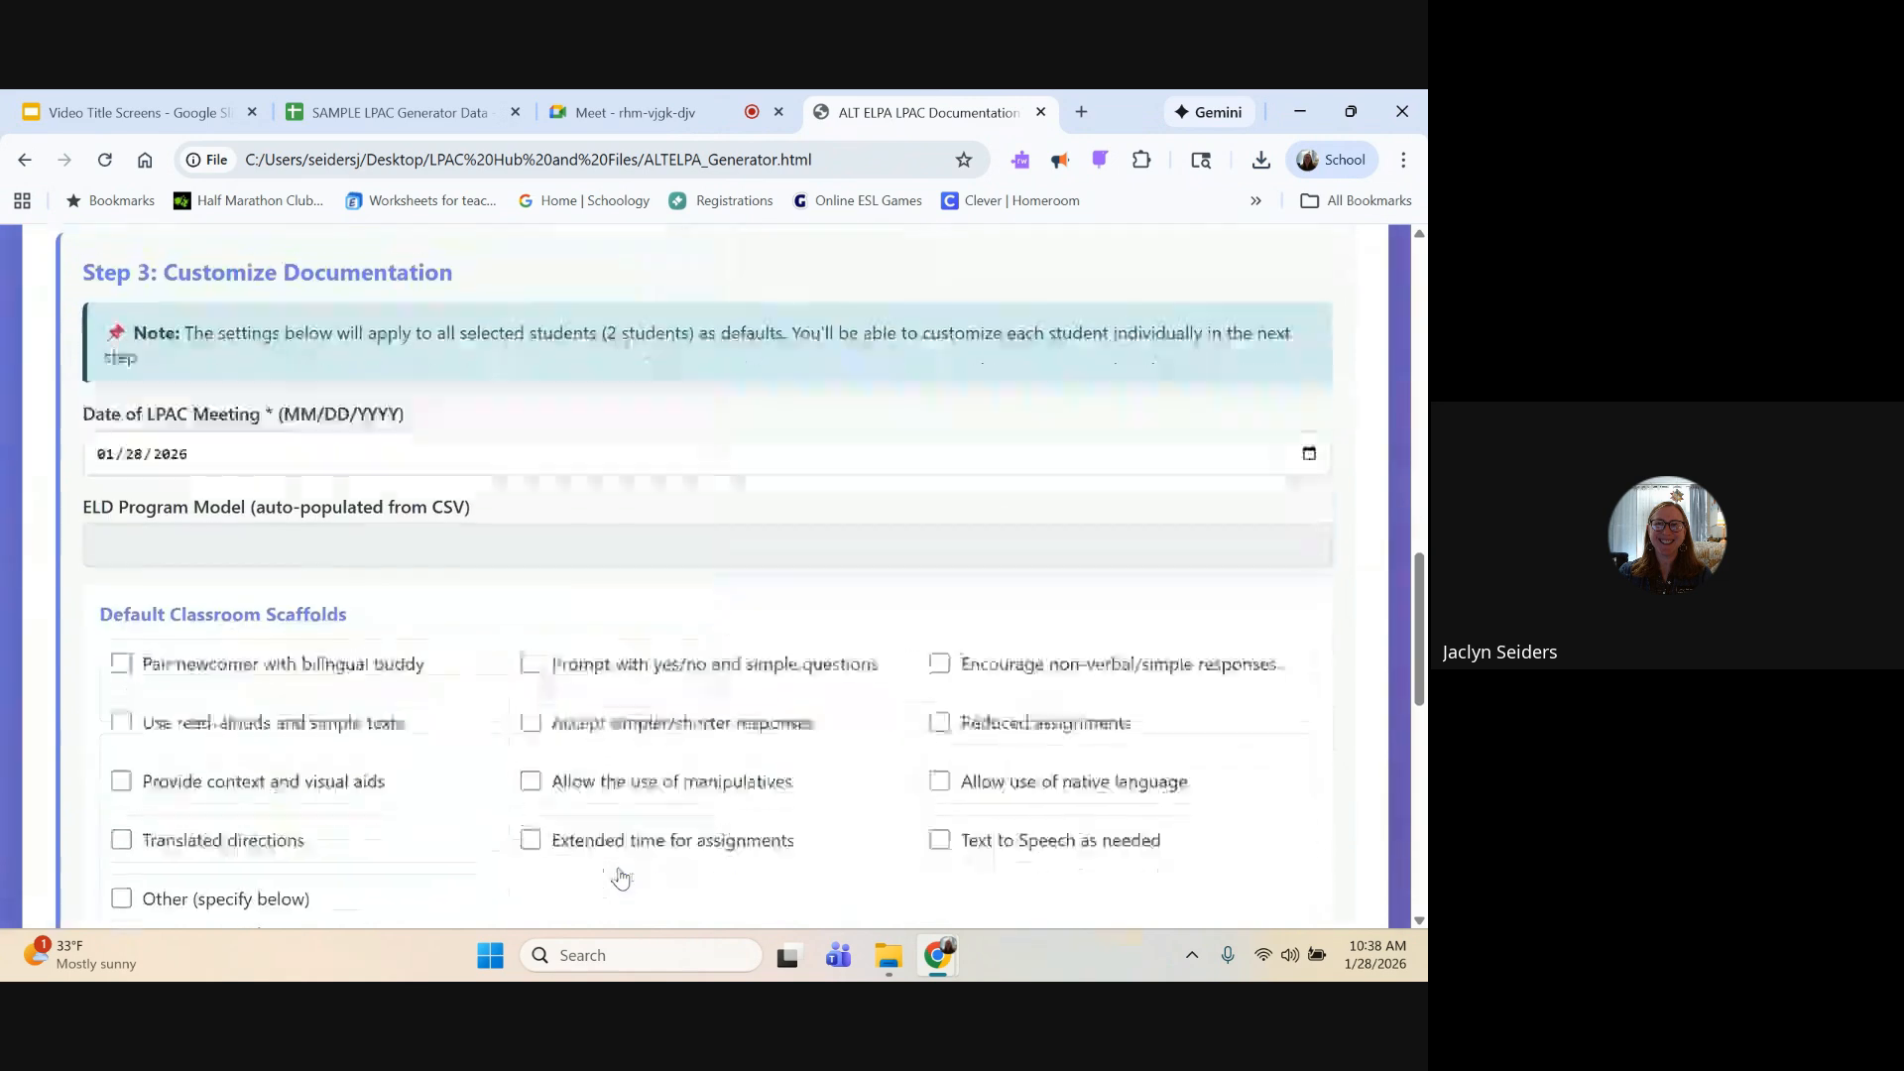
Step: Set the date of the LPAC meeting to 01/29/2026
click(1310, 447)
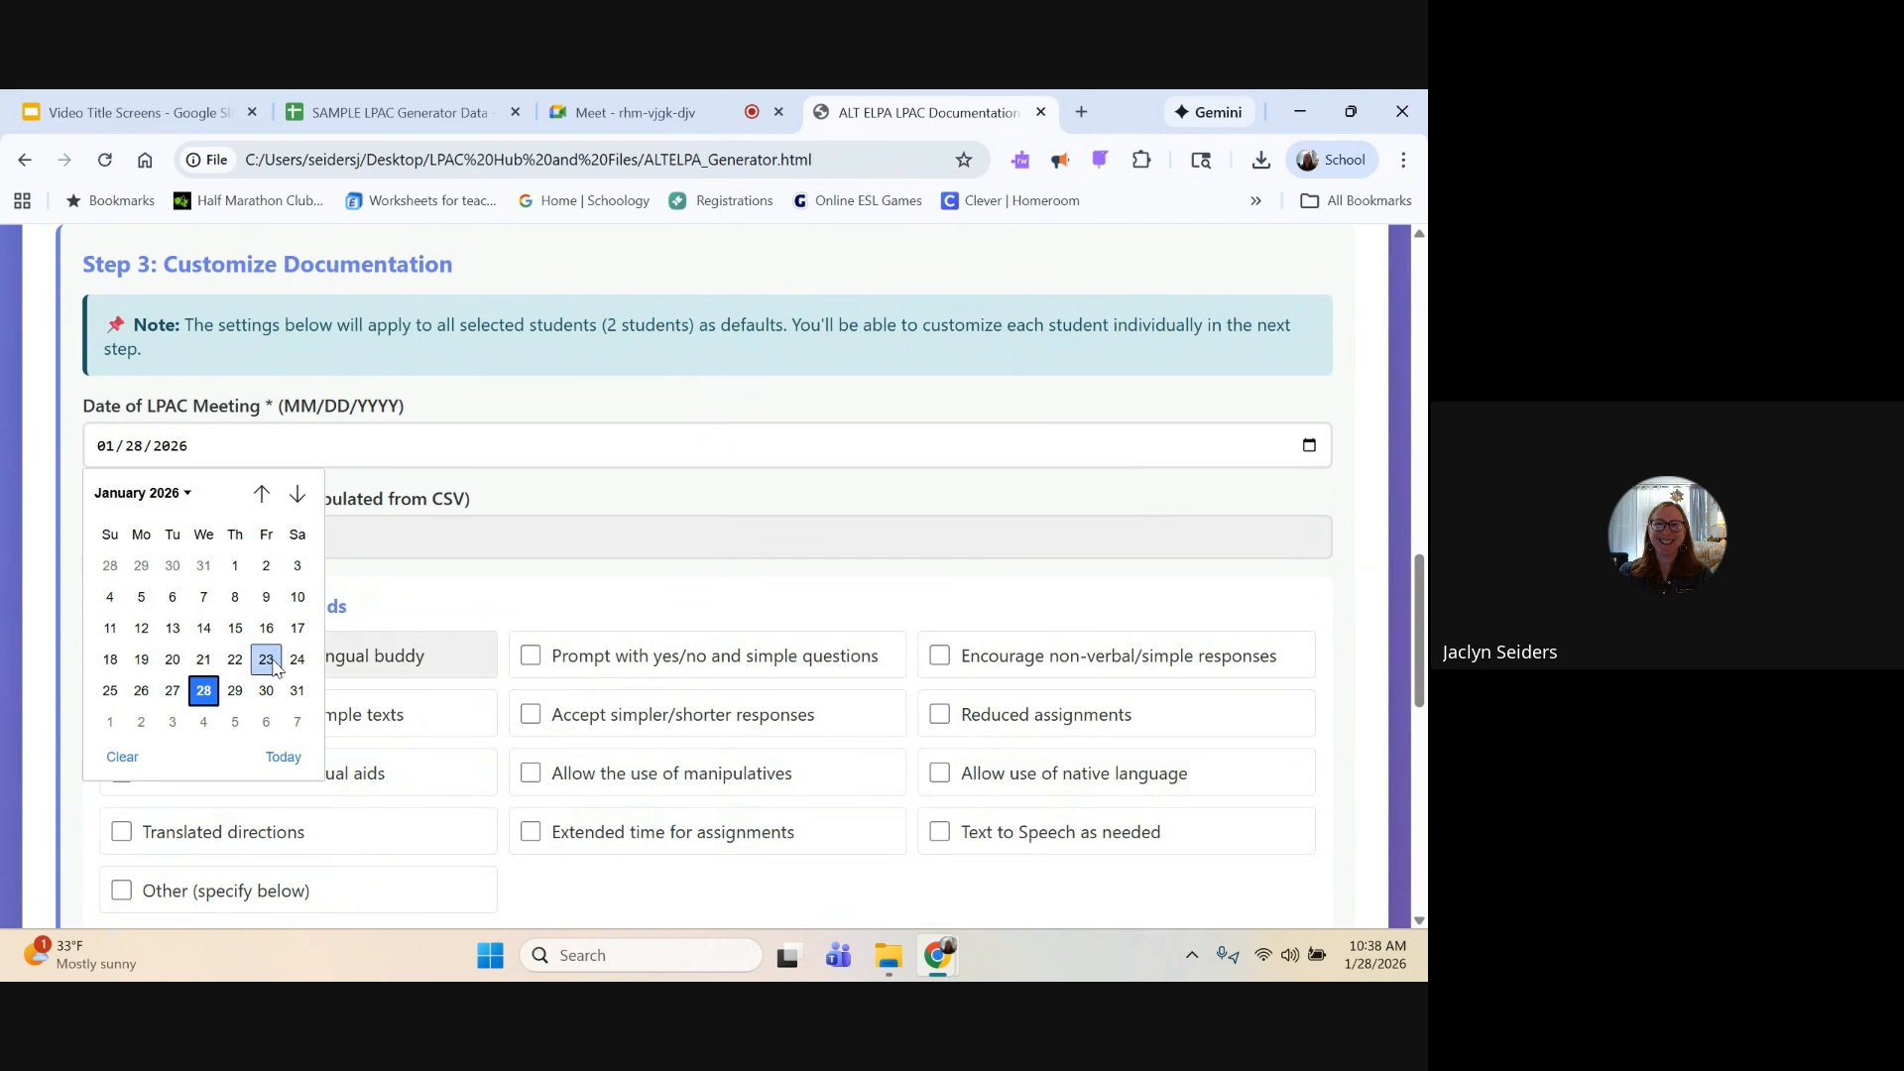
click(234, 692)
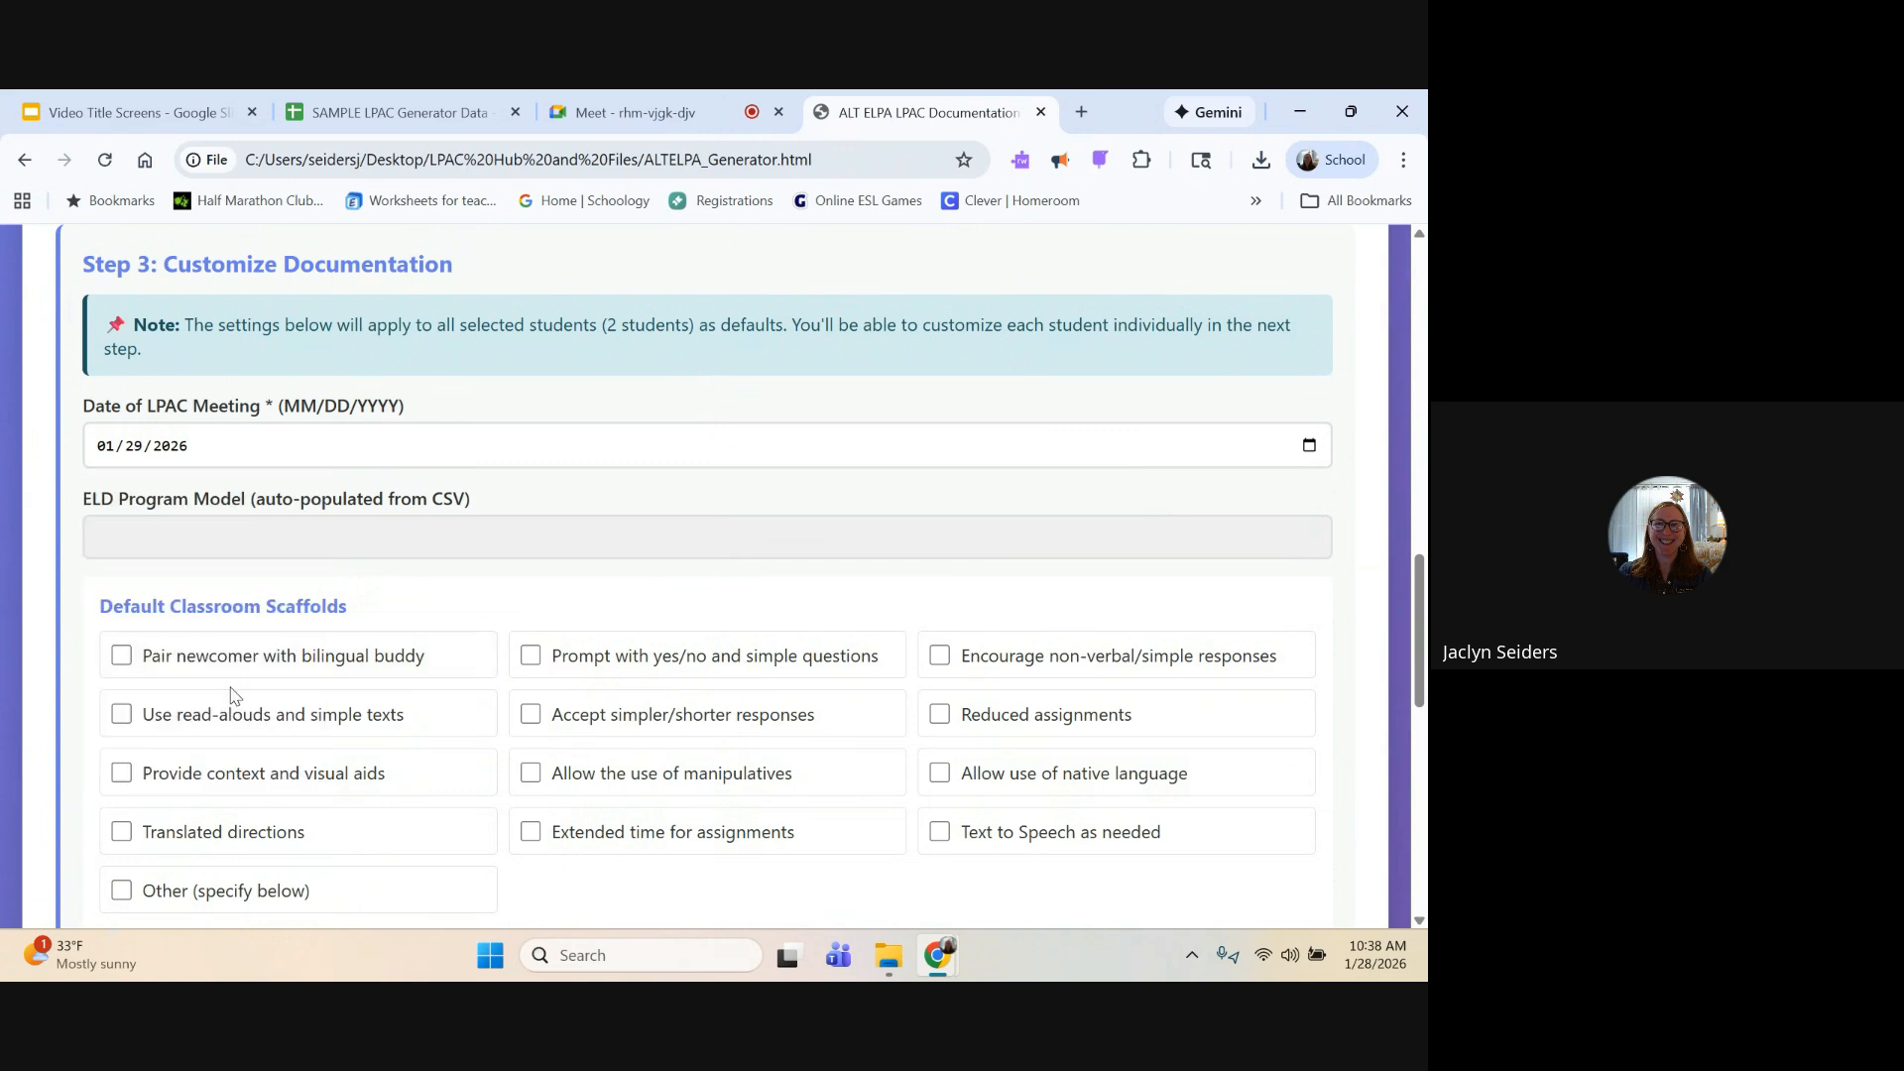
scroll(387, 591, down, 2)
scroll(386, 590, down, 2)
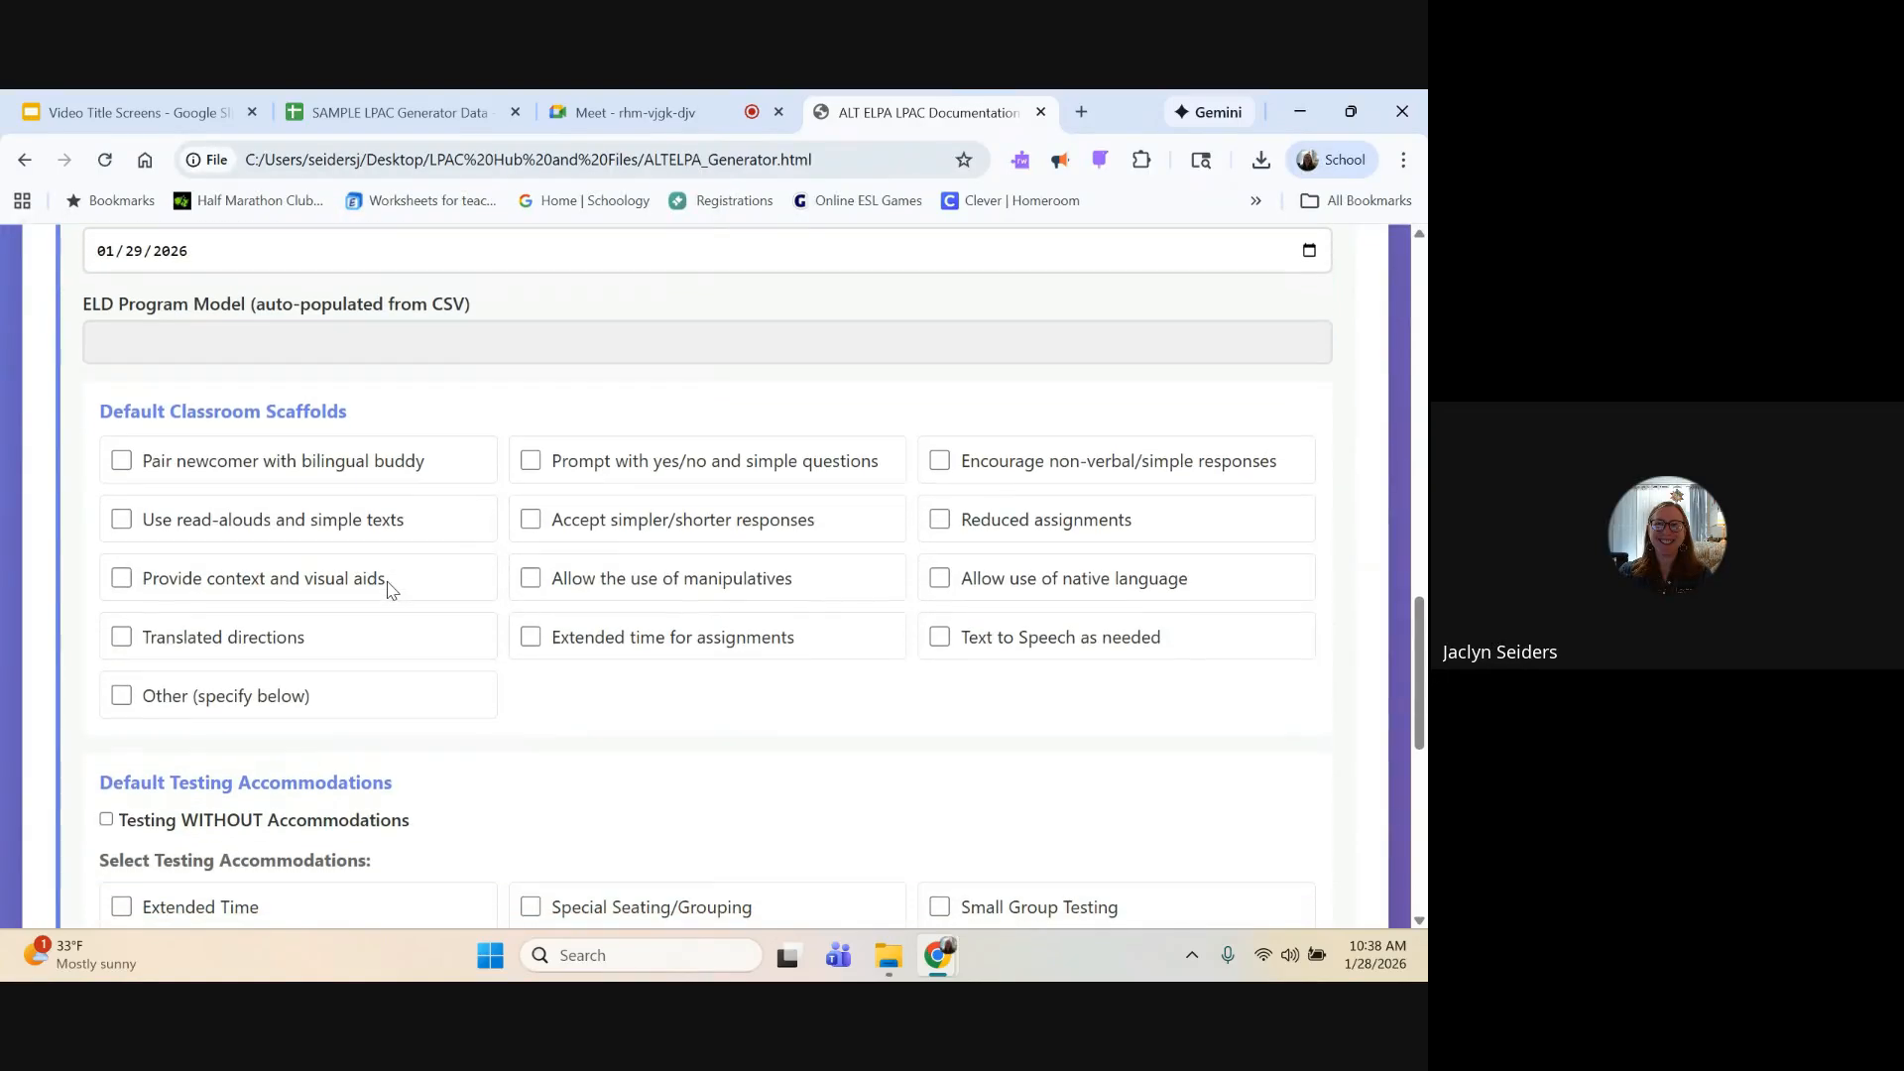
scroll(386, 591, up, 2)
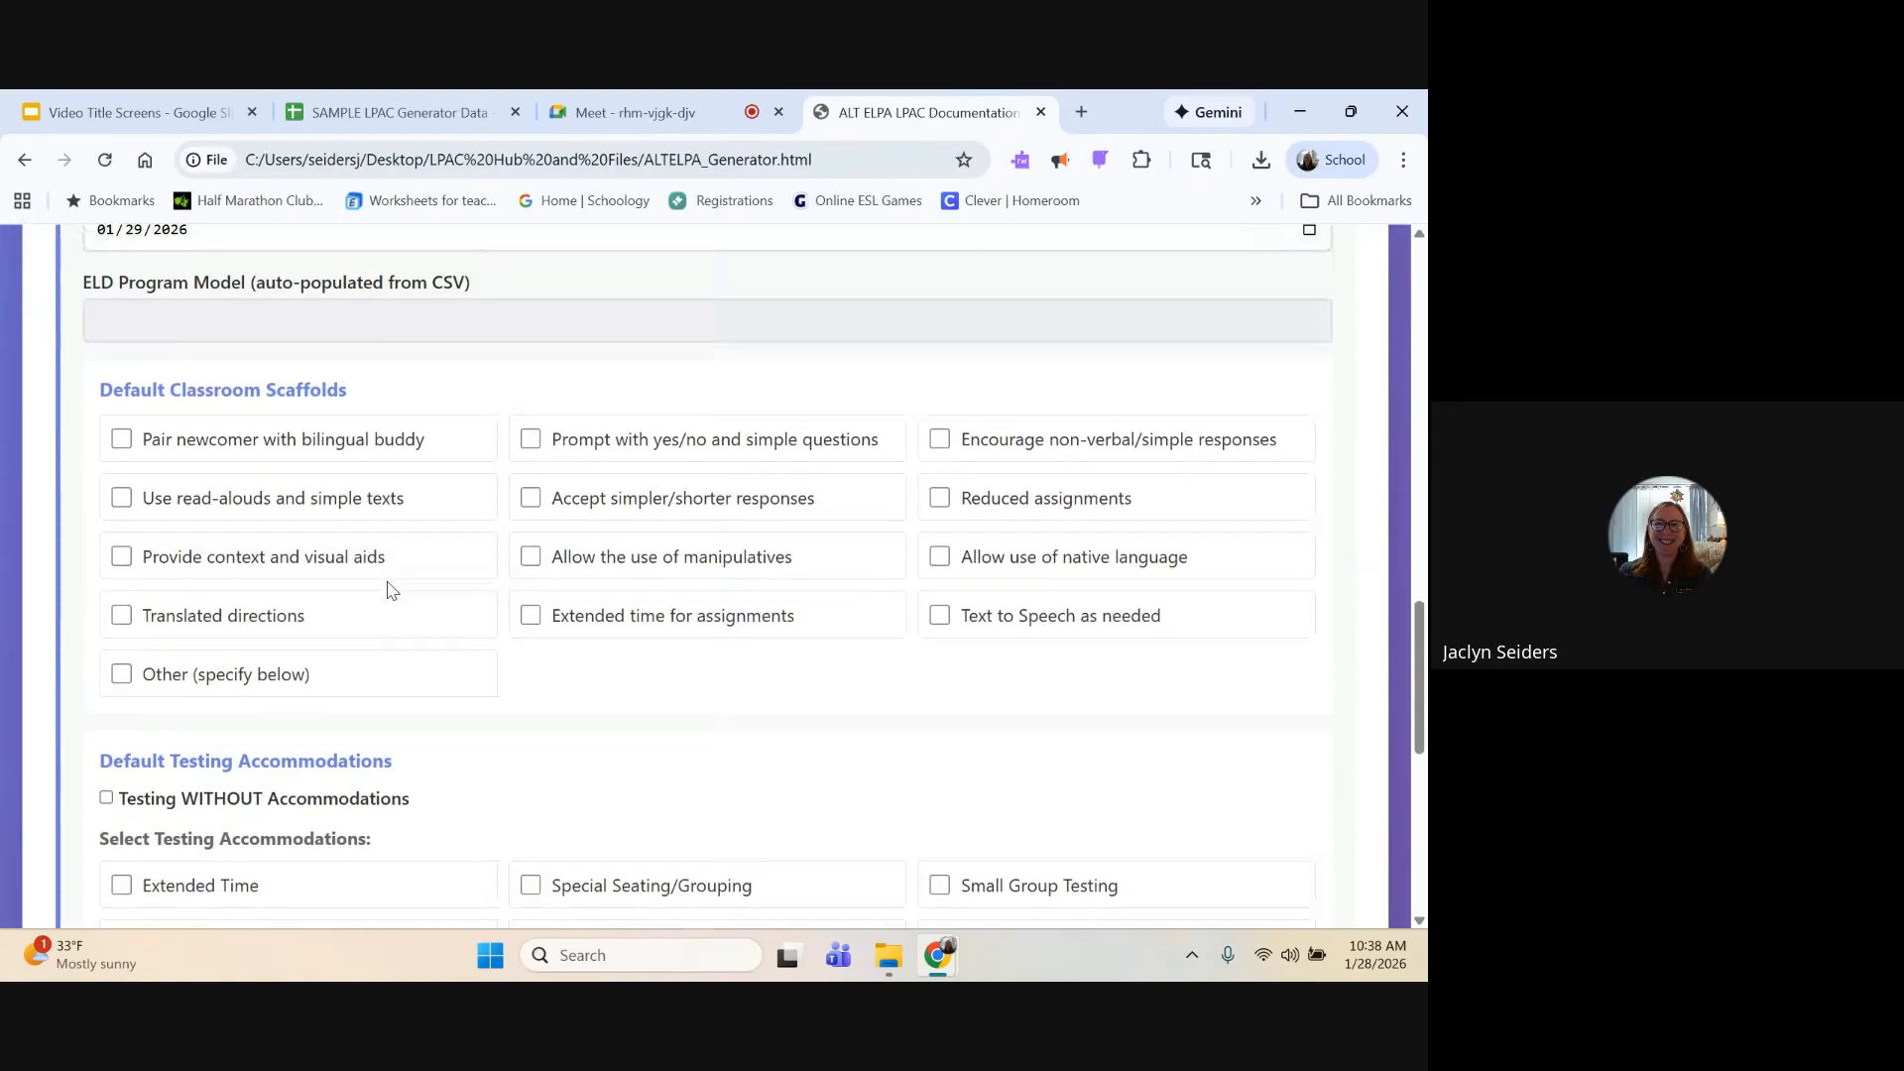
scroll(387, 590, up, 7)
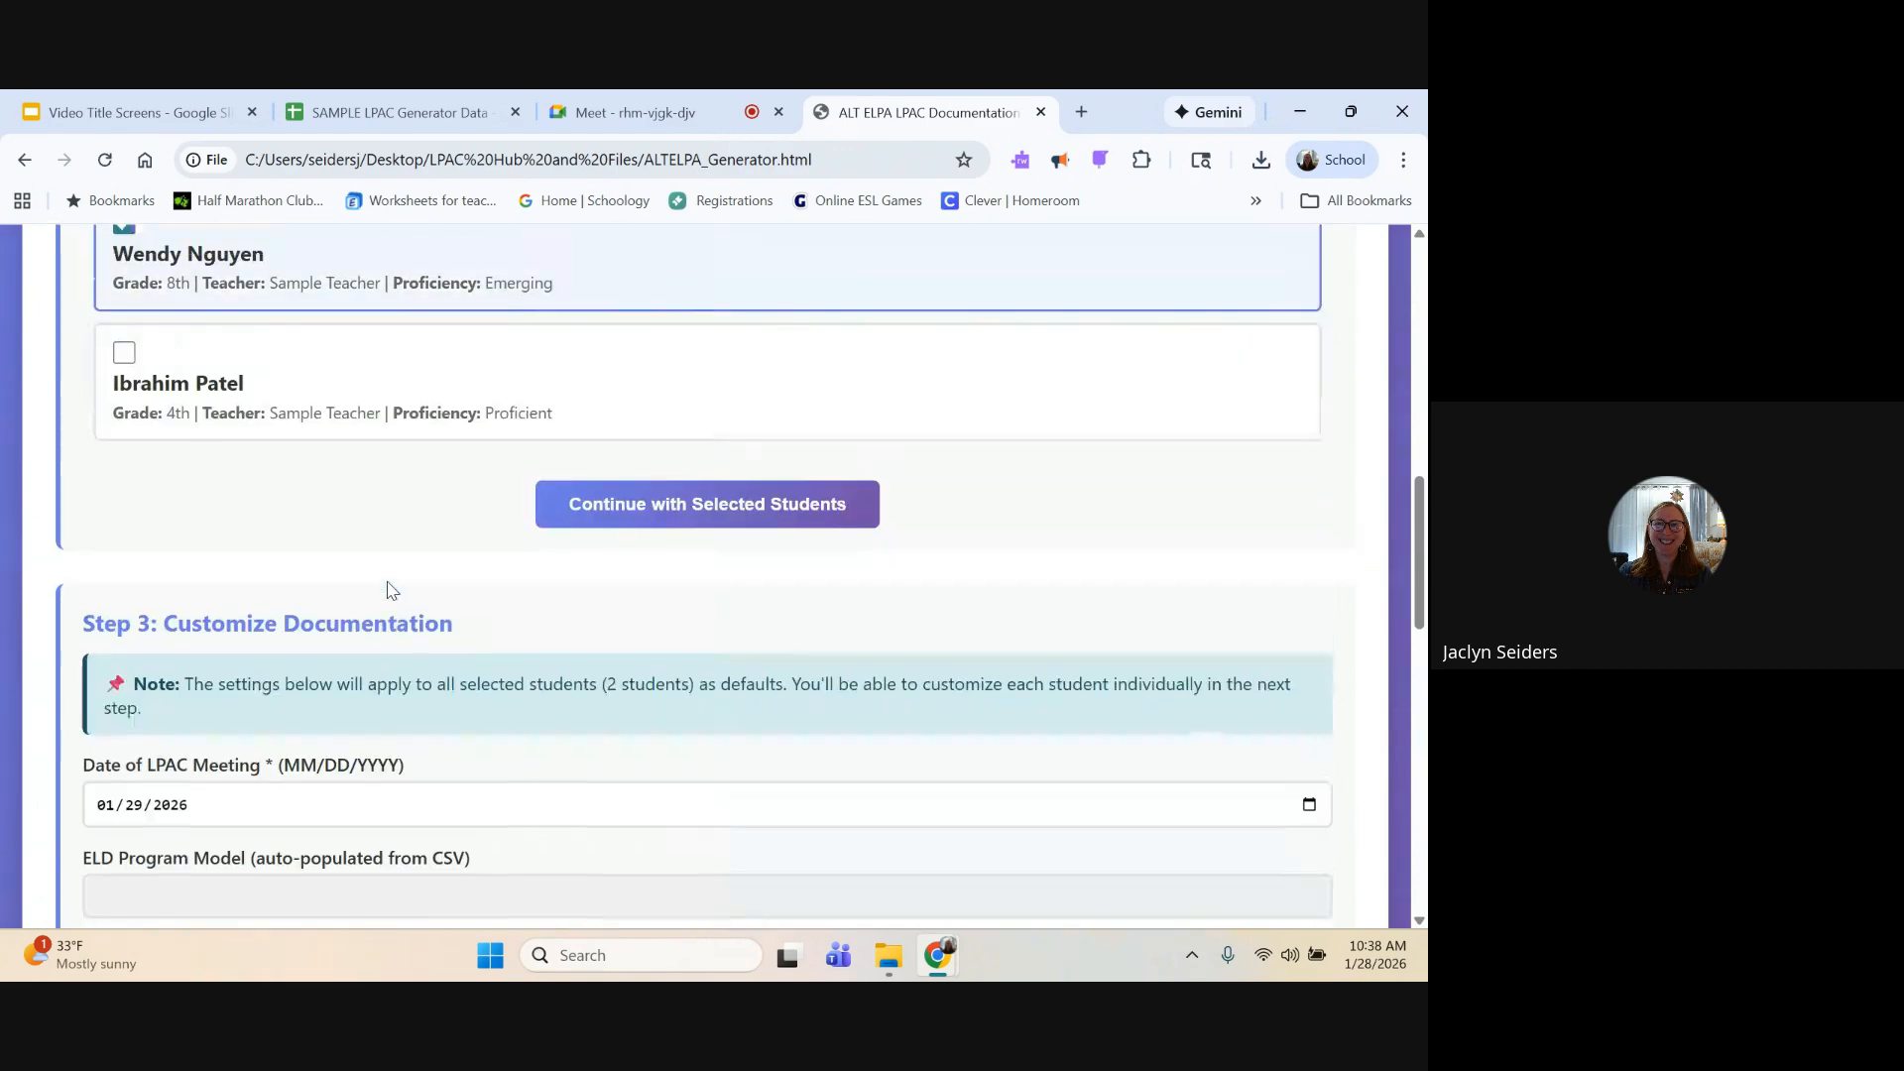
scroll(387, 590, up, 6)
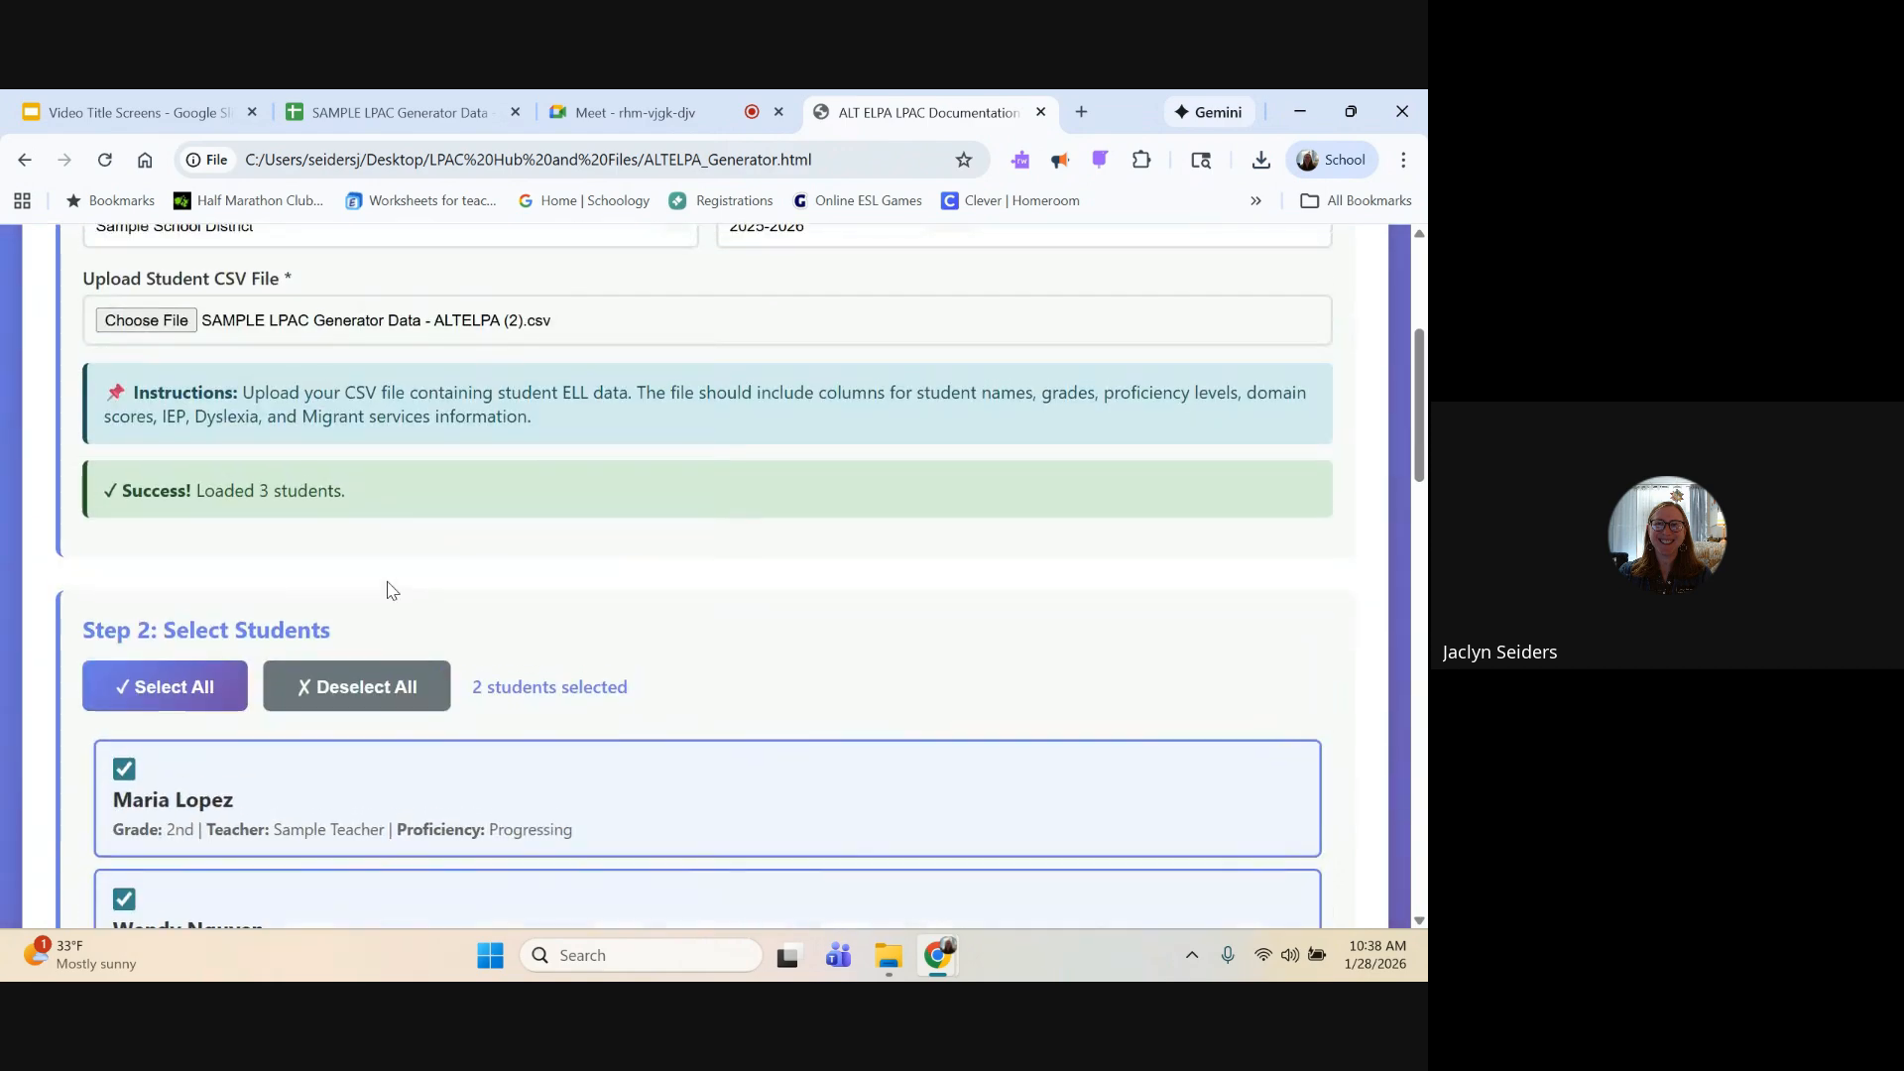
Step: Enable default classroom scaffolds for yes/no prompts, non-verbal responses, read-alouds, simpler/shorter responses, context and visual aids, and manipulatives
scroll(387, 590, down, 14)
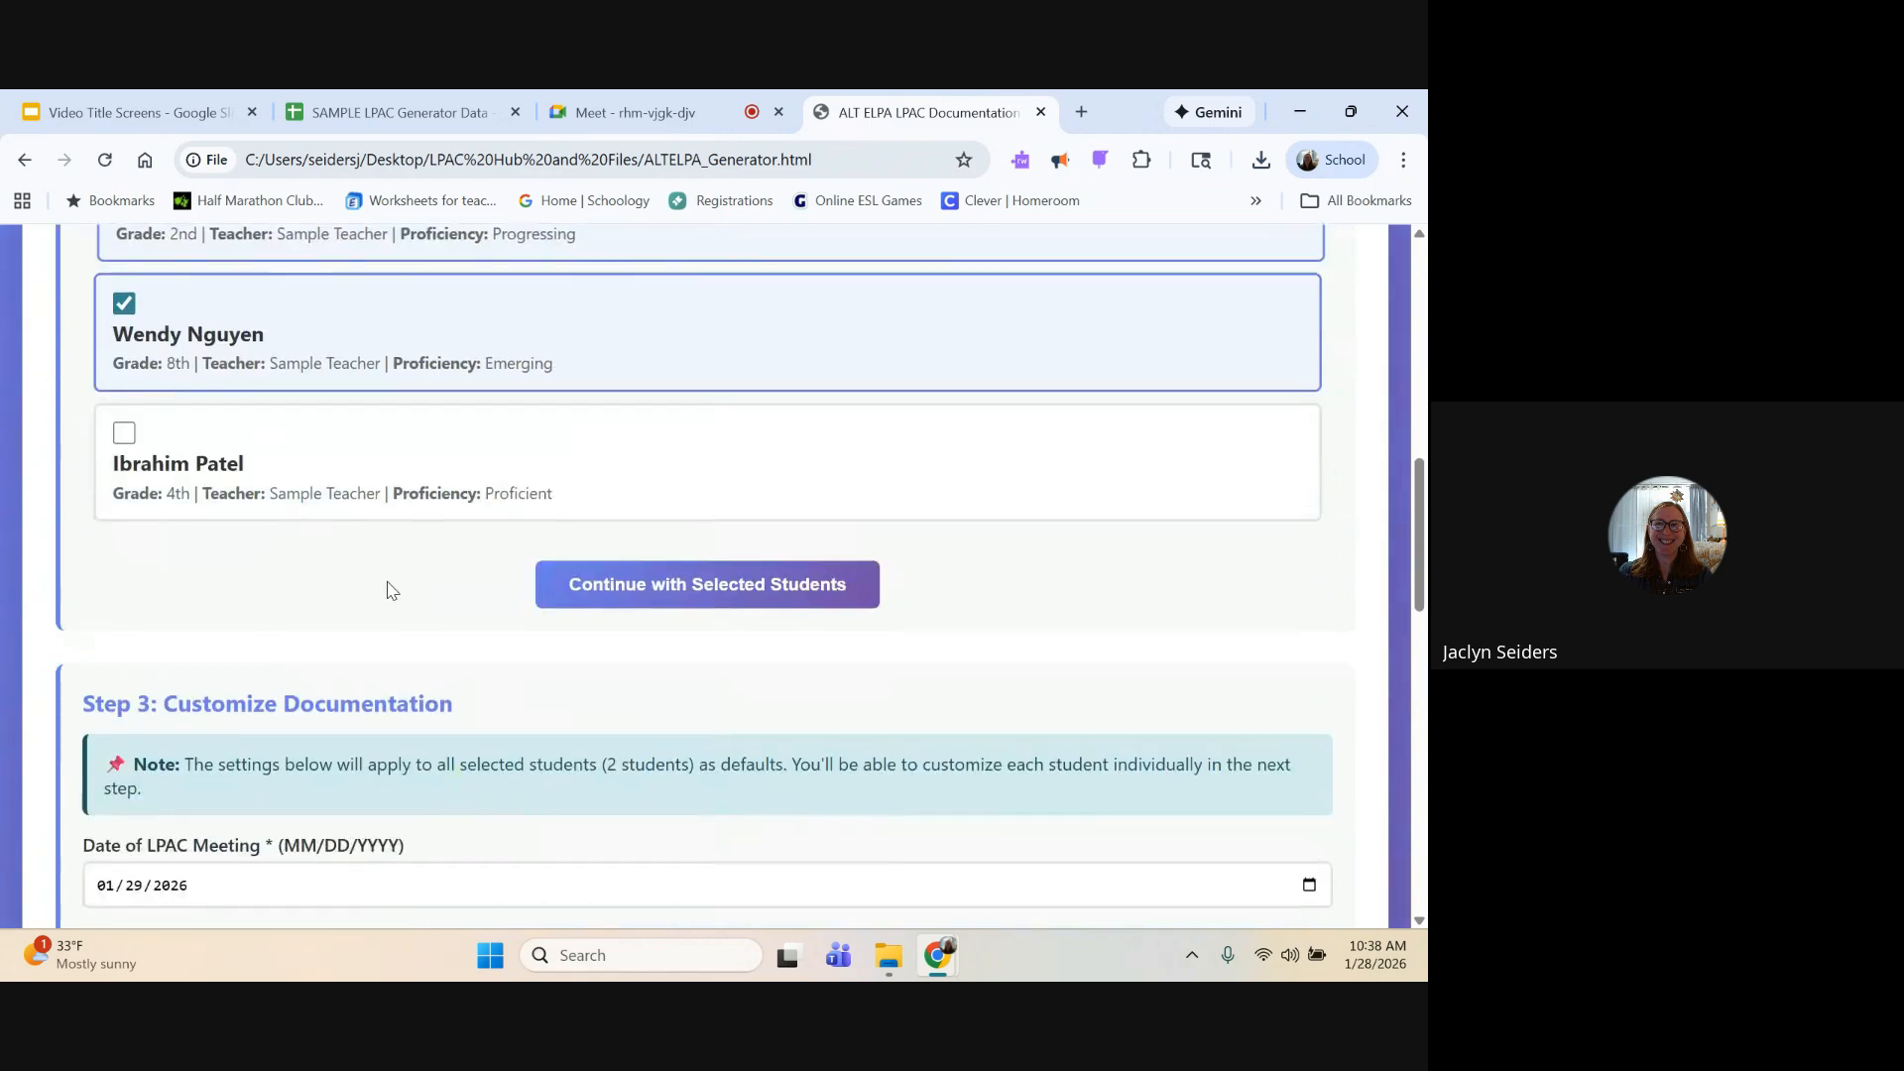
scroll(387, 590, down, 1)
click(332, 382)
click(332, 382)
click(699, 375)
click(995, 367)
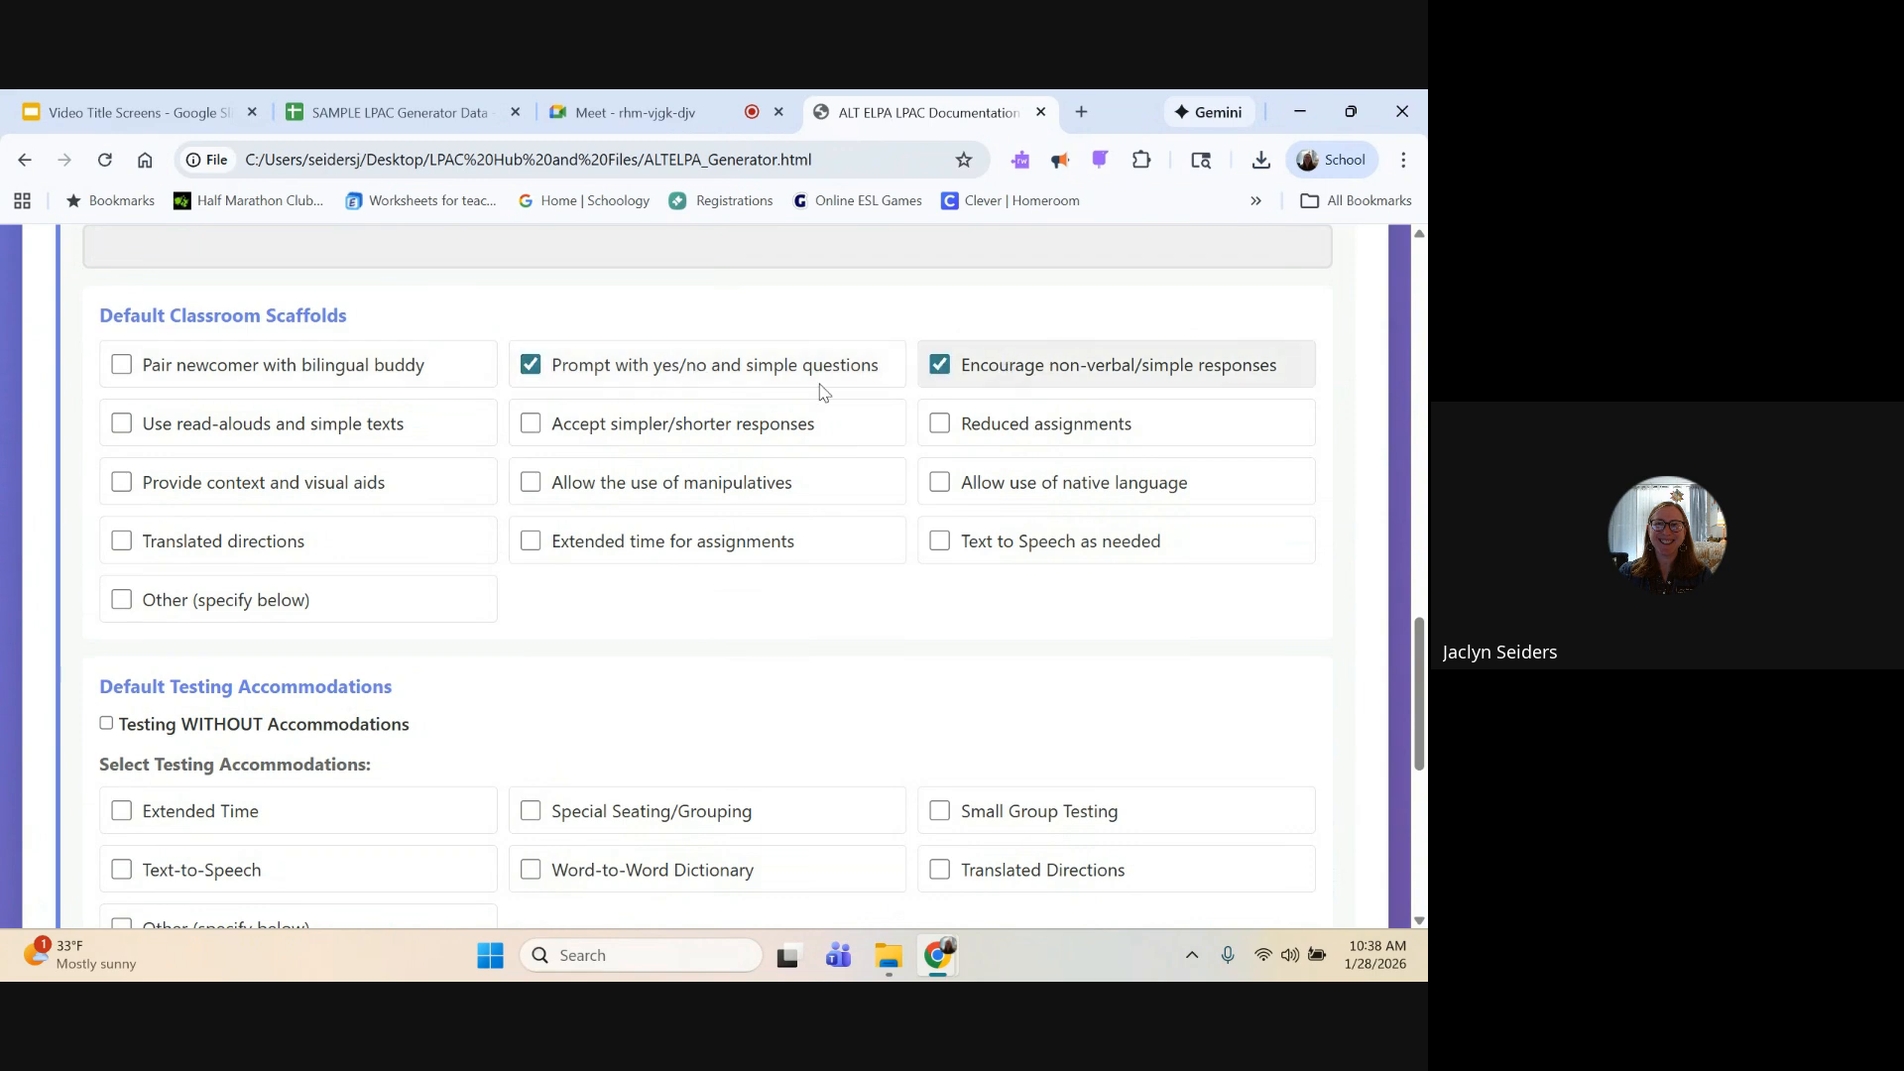
click(344, 430)
click(711, 439)
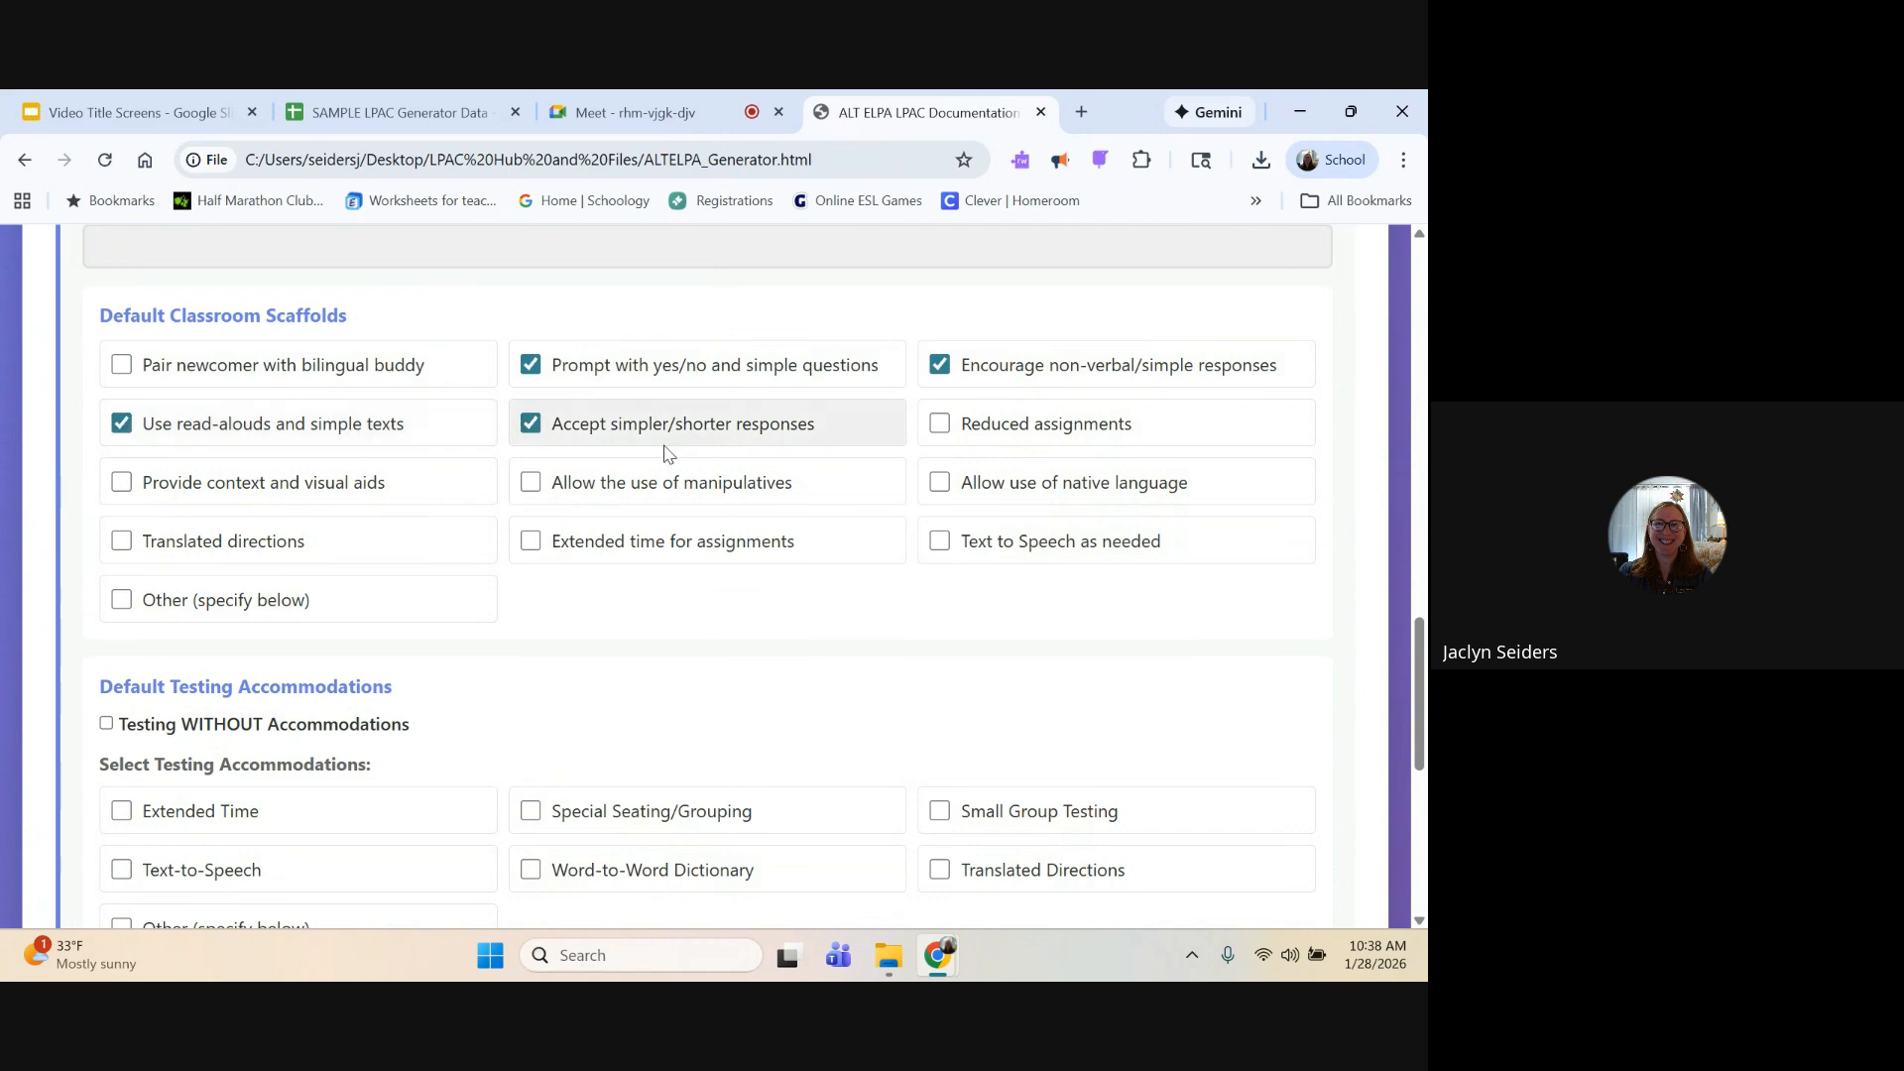
click(401, 494)
click(711, 496)
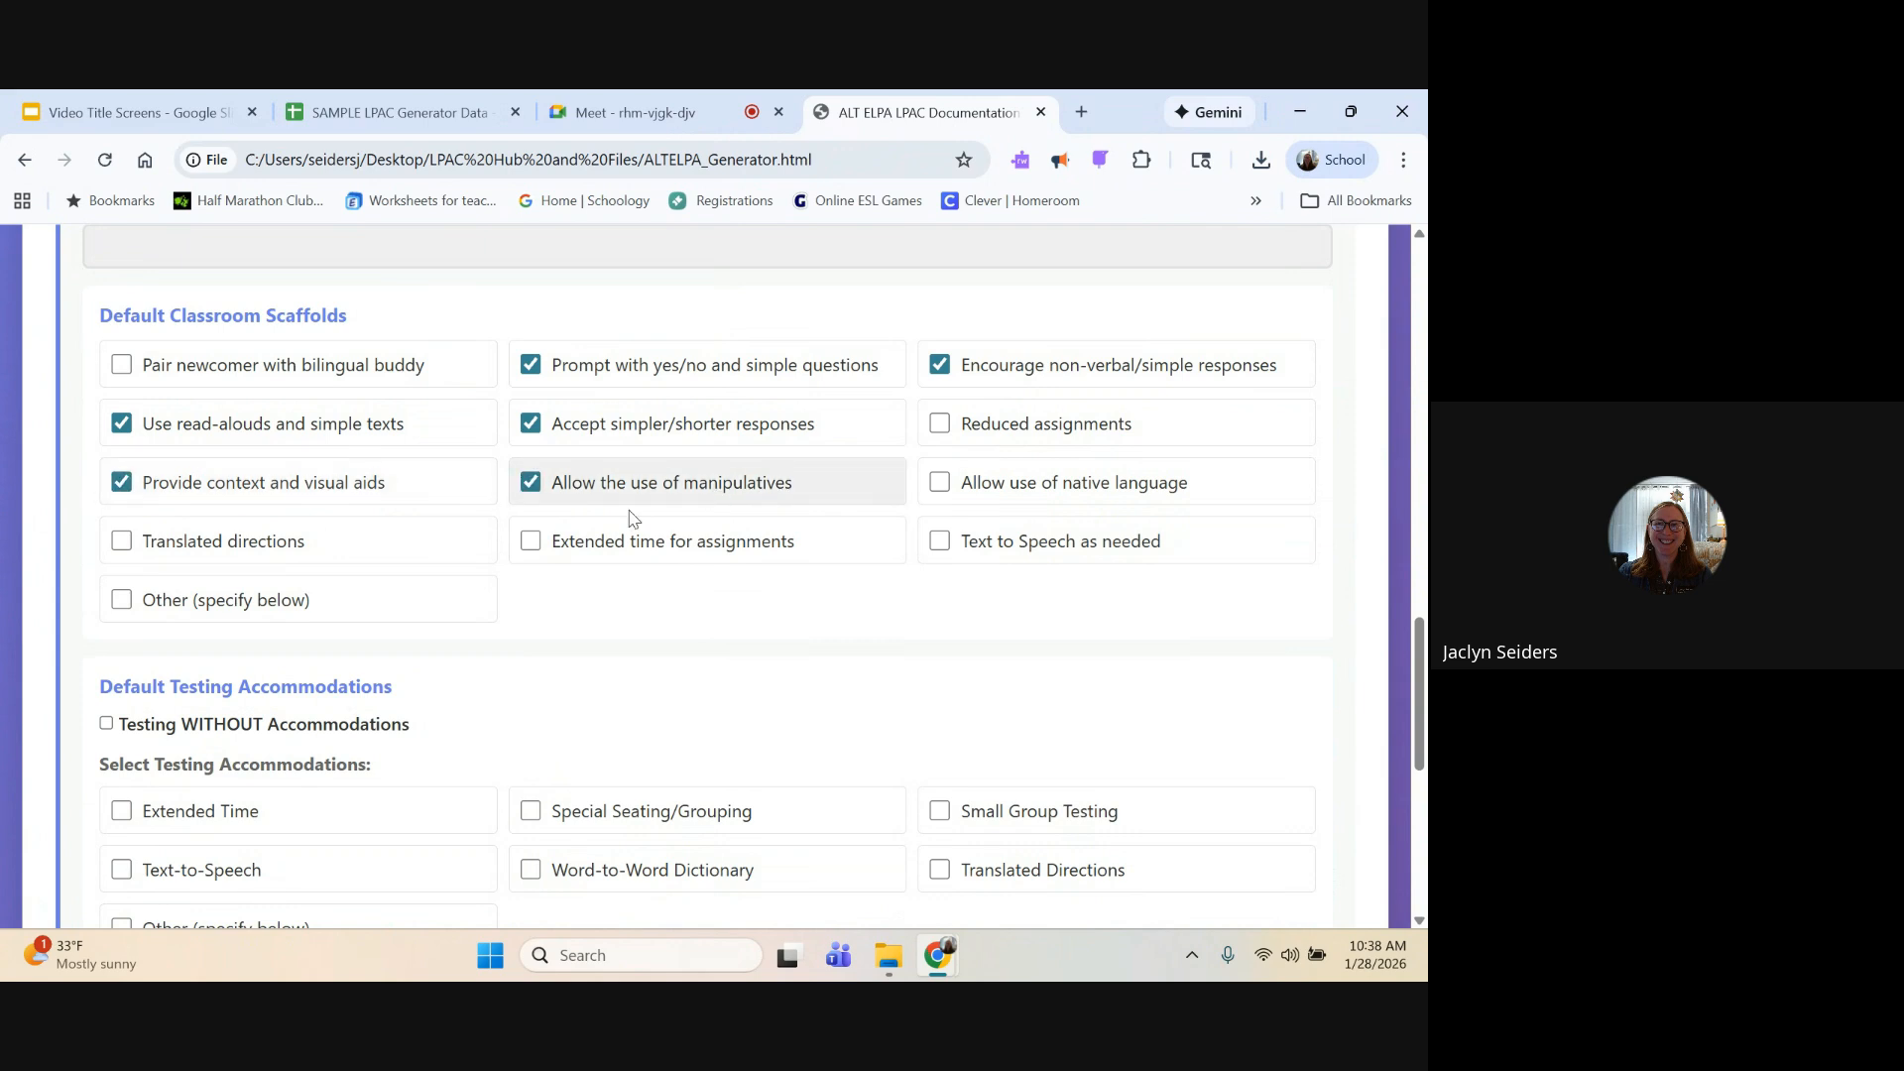
Step: Add the custom classroom scaffold "Follow Student's IEP" under Other
click(373, 604)
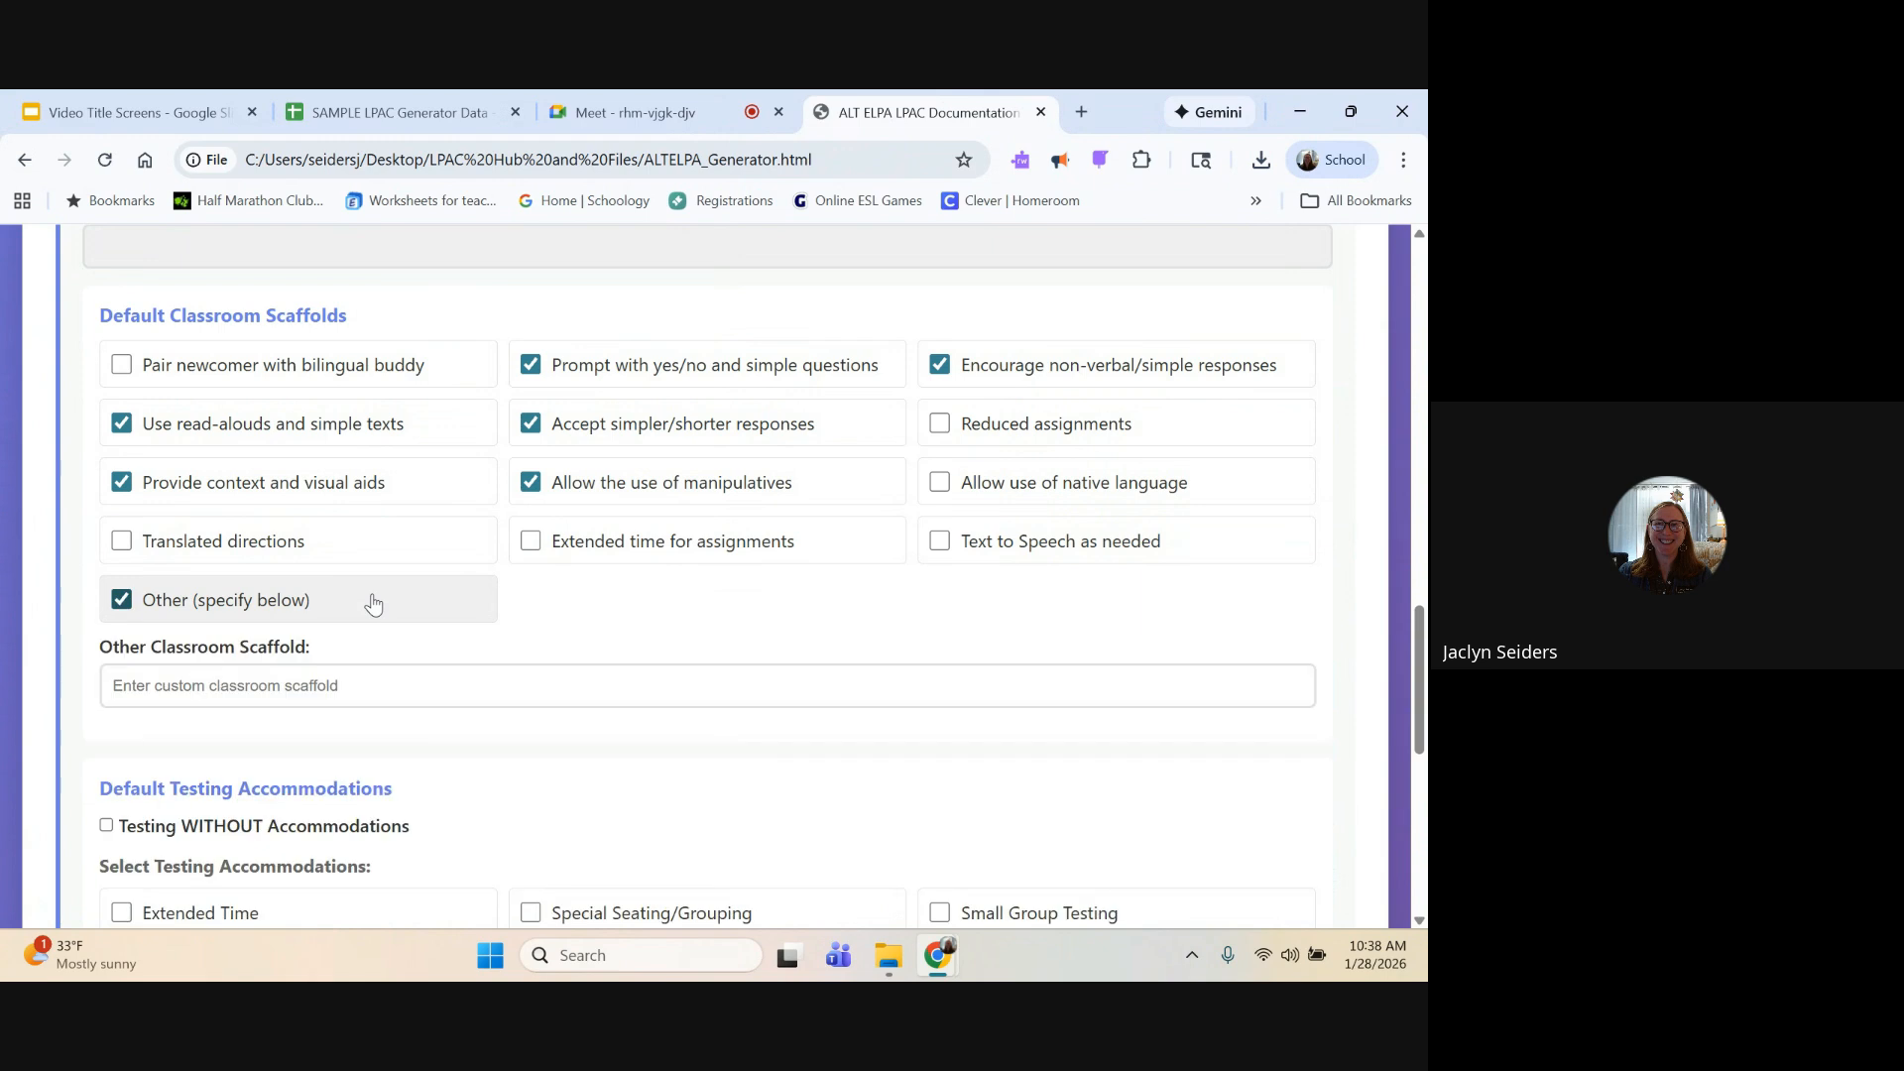
click(360, 690)
text(Fo)
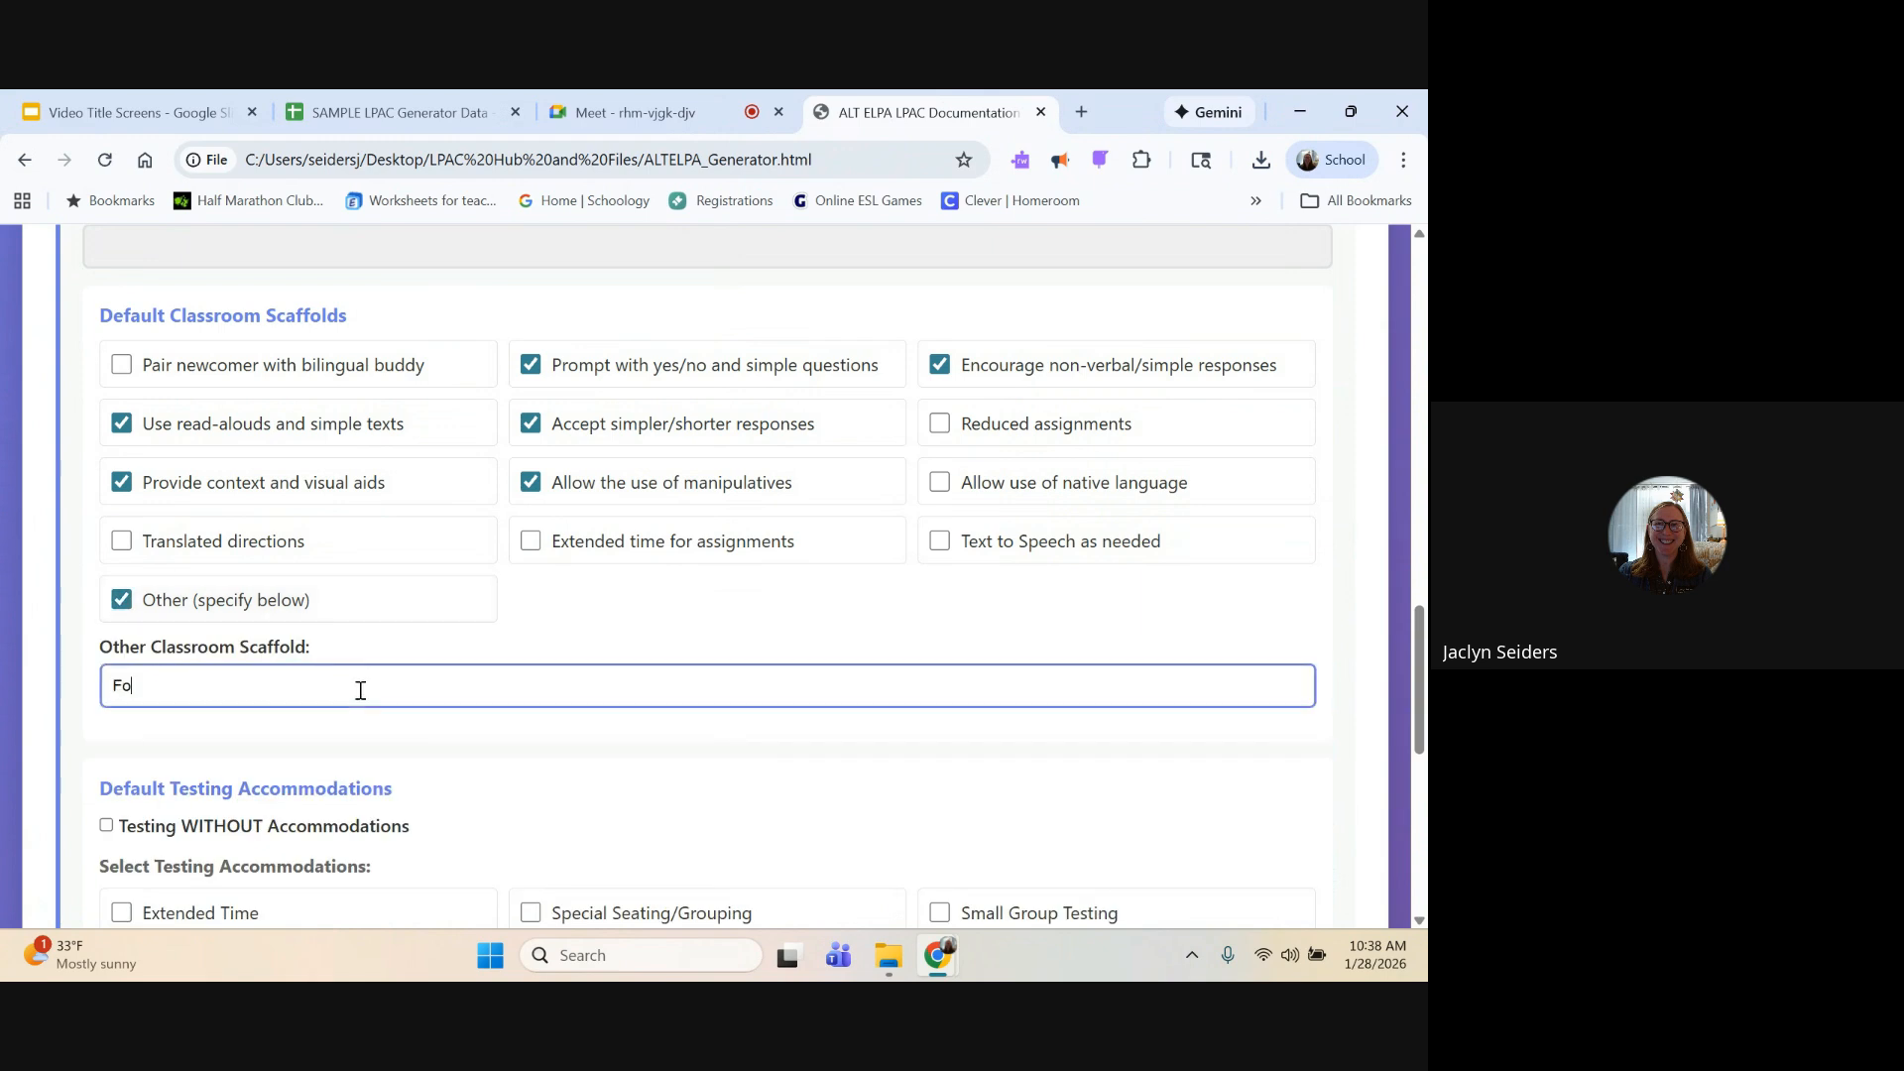
text(llow Student's IEP)
Step: Enable Extended Time and Text-to-Speech as default testing accommodations, with an extended time percentage of 150
scroll(710, 629, down, 3)
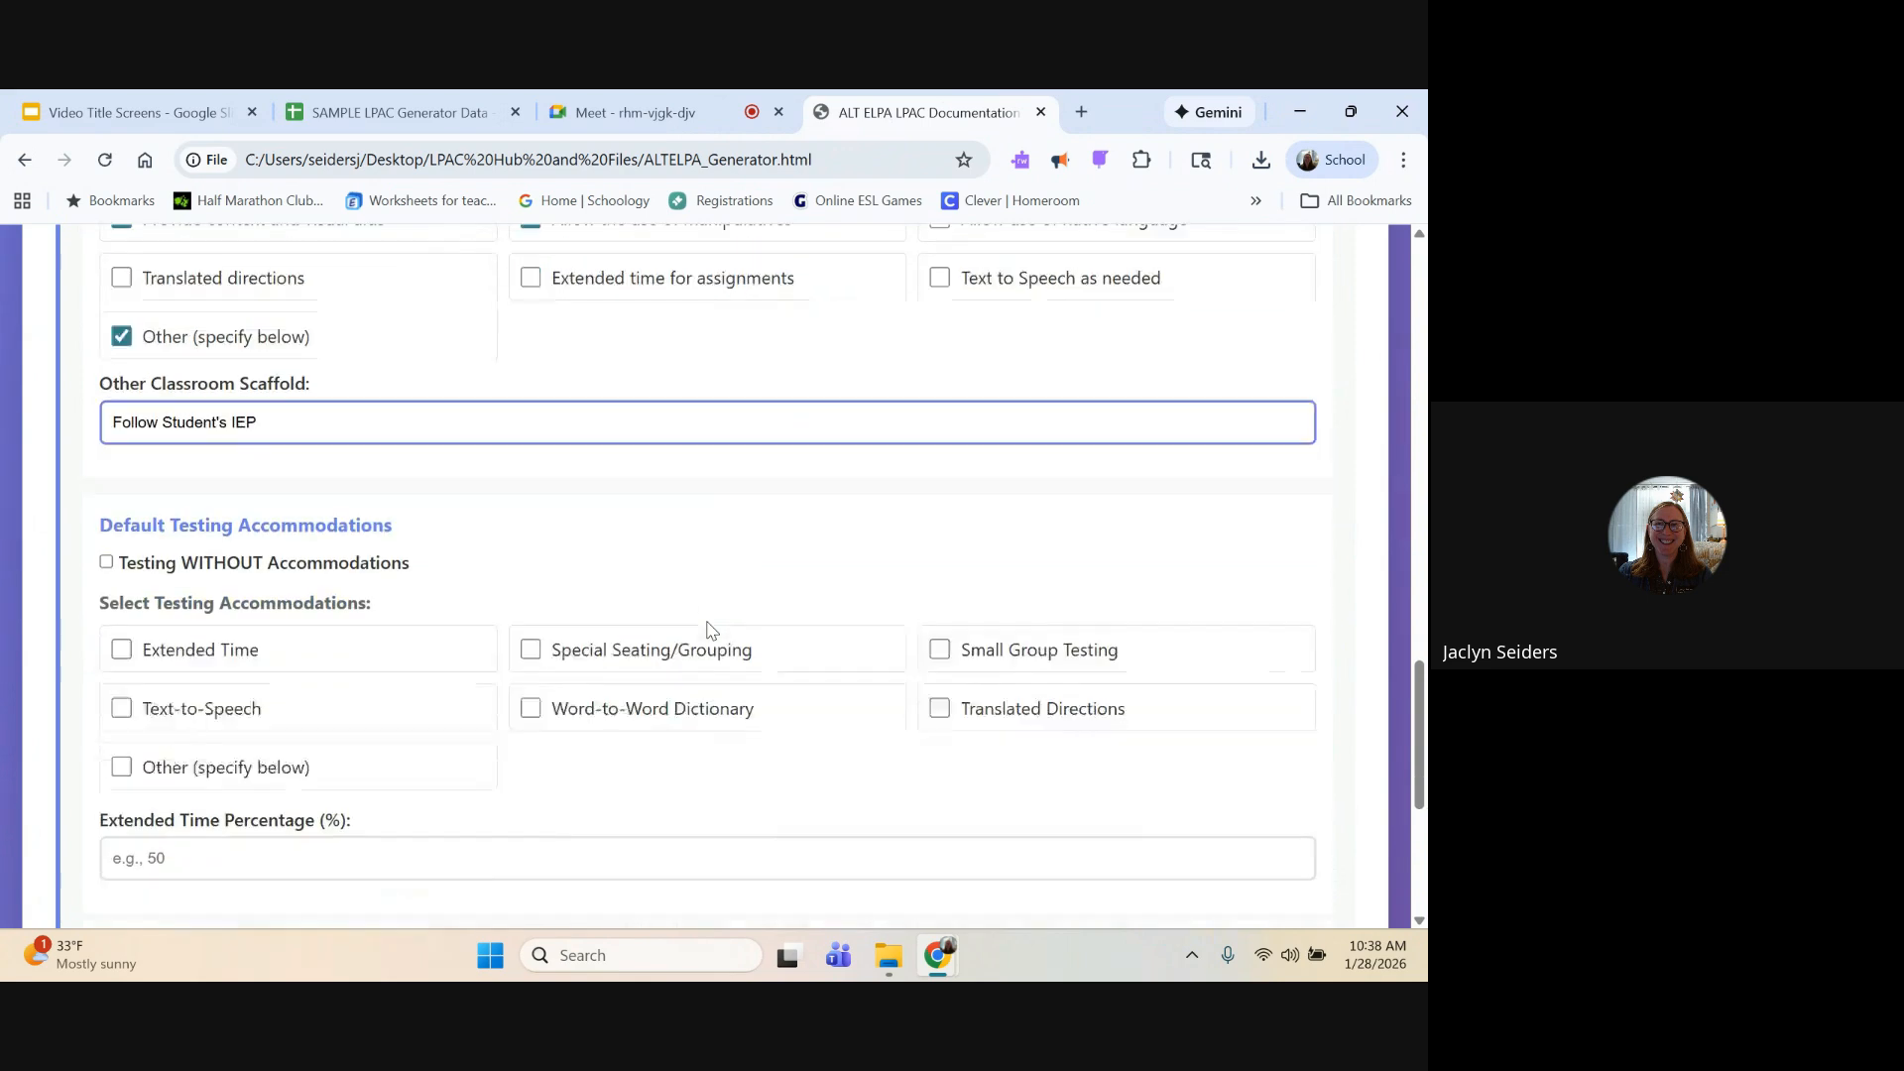
click(123, 604)
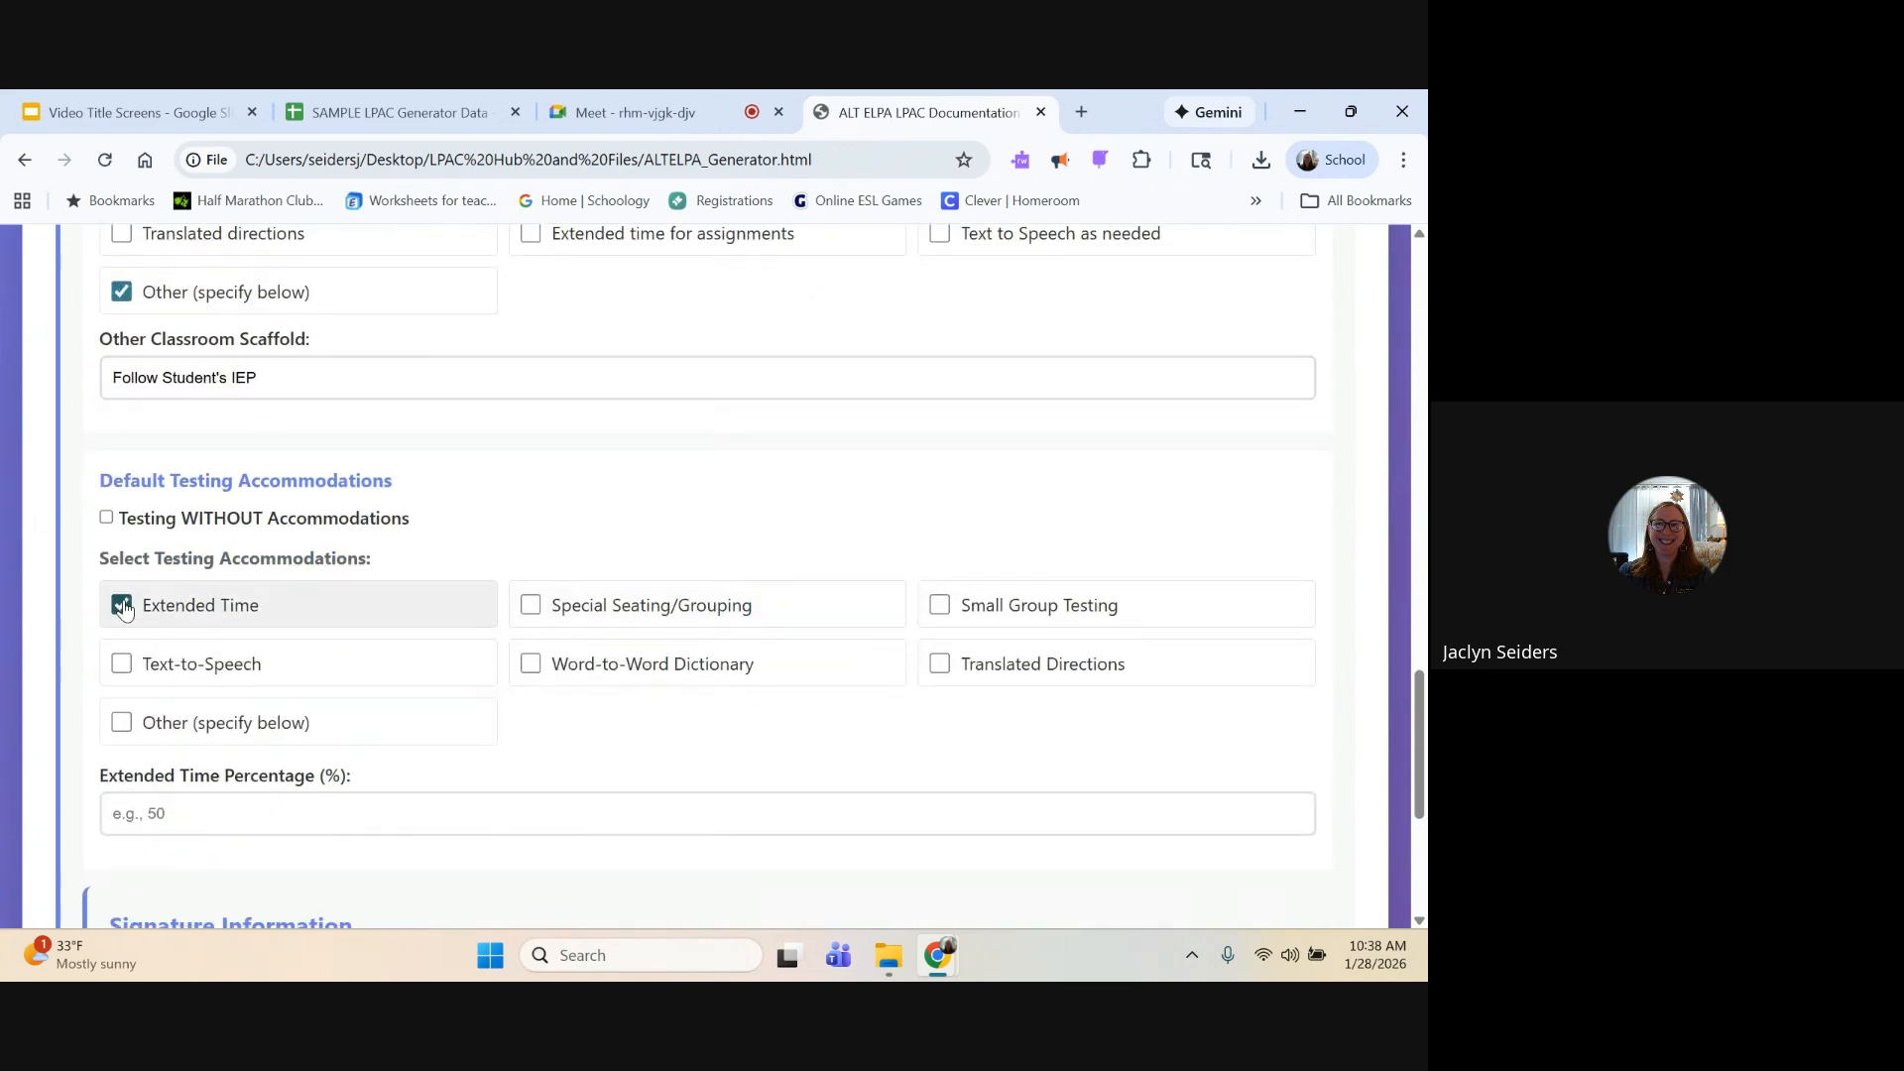
click(121, 664)
scroll(481, 693, down, 1)
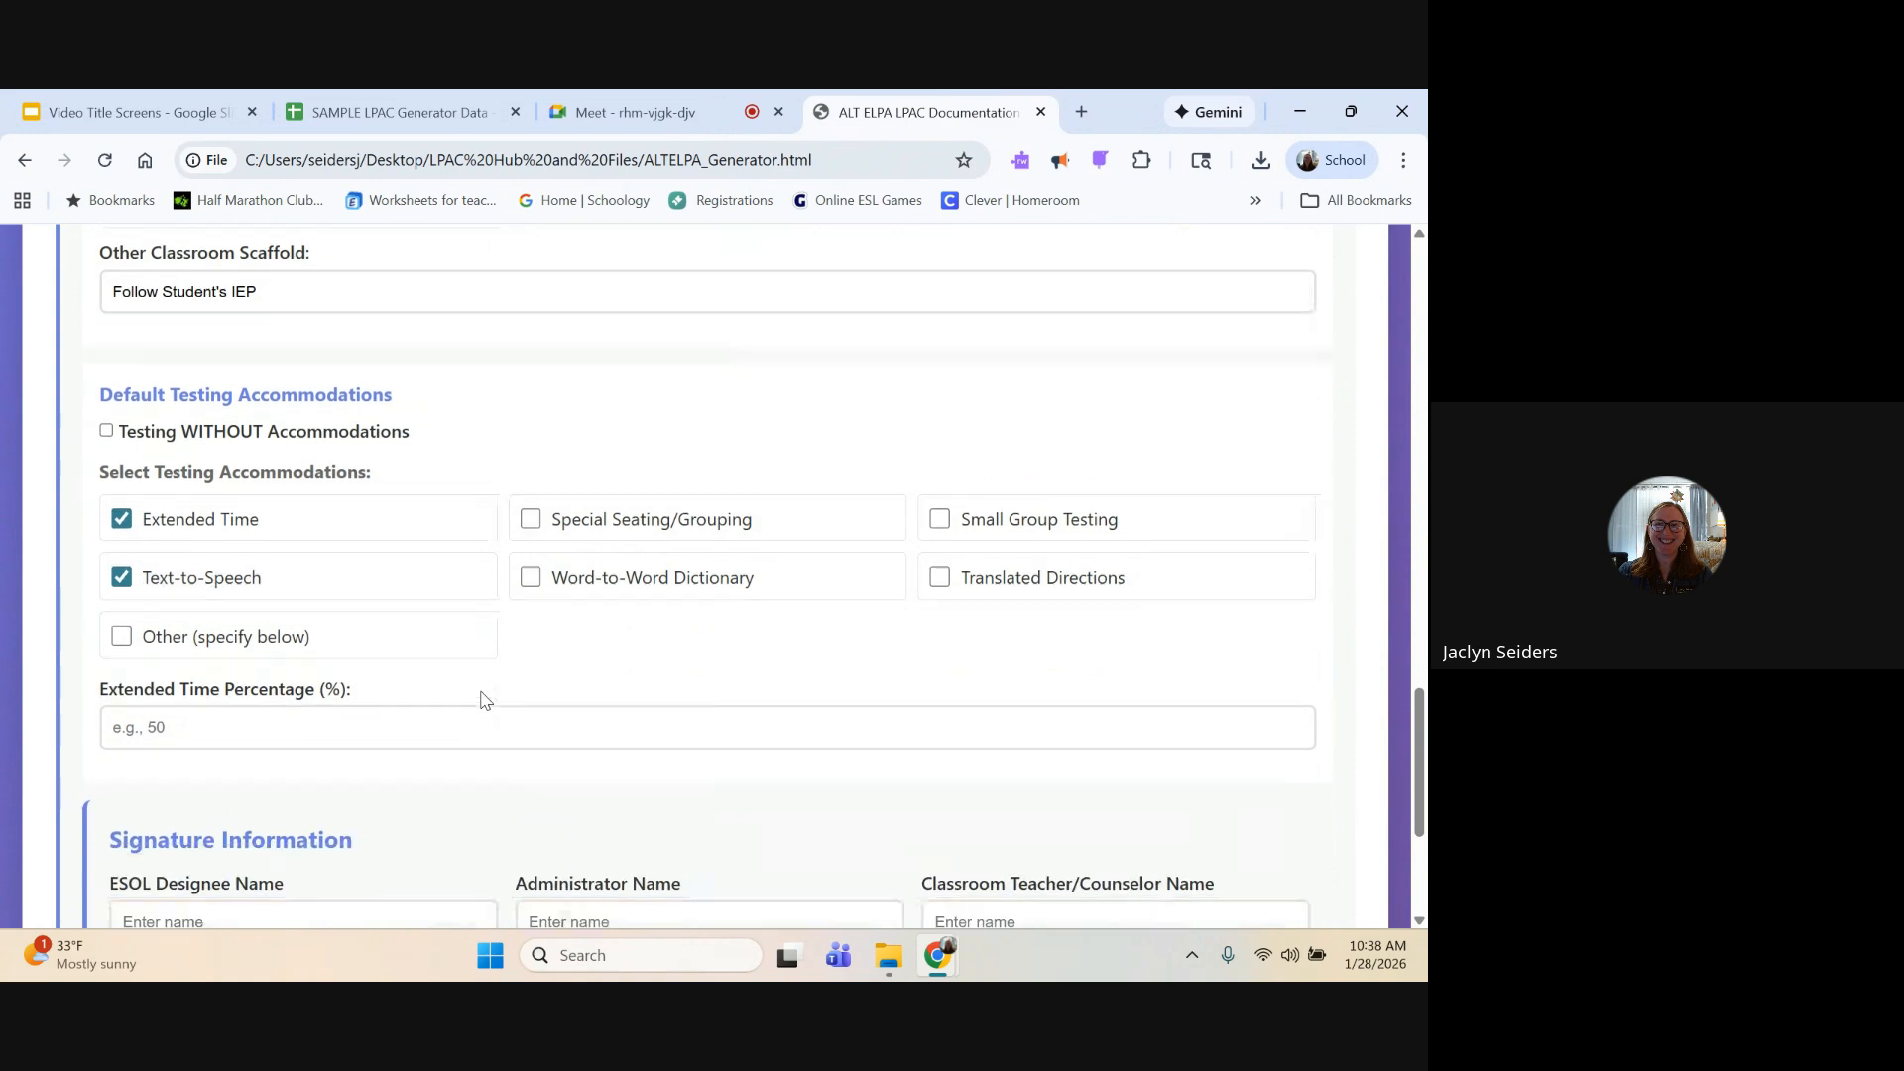
click(428, 711)
text(150)
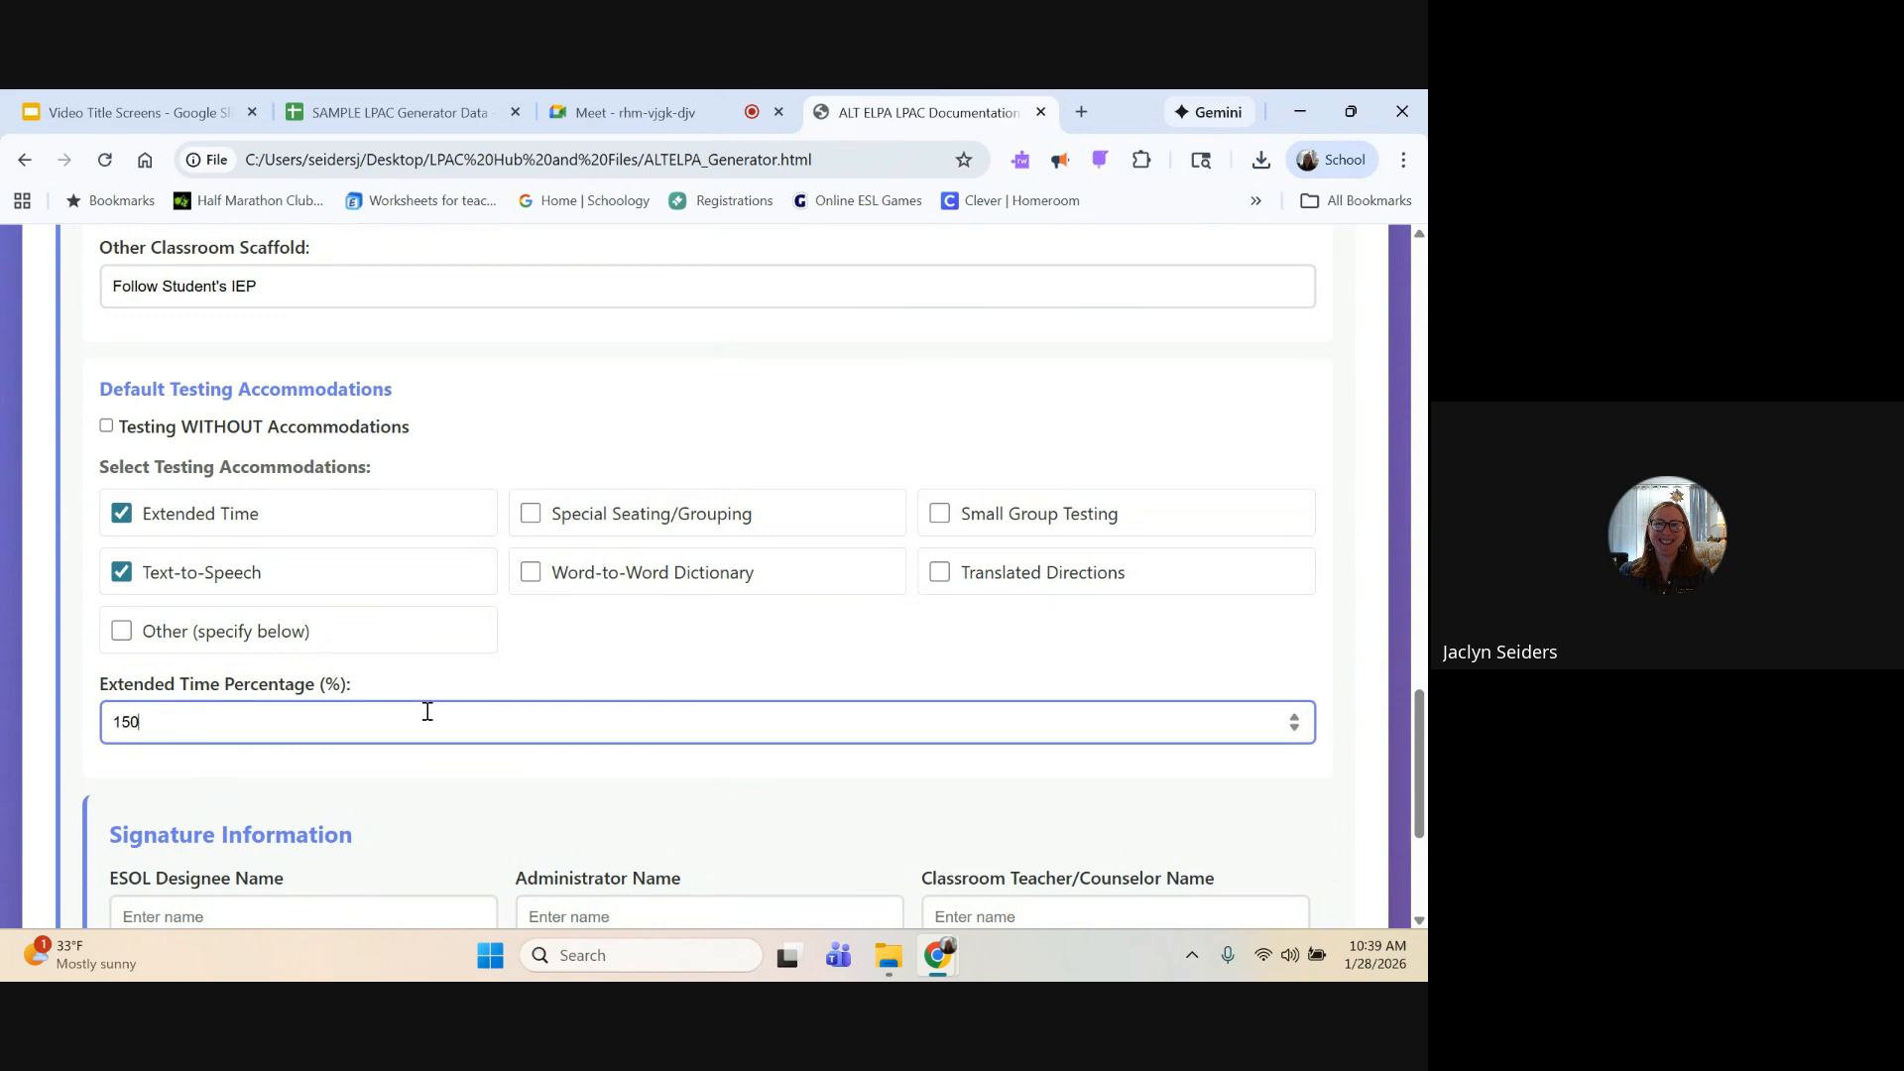
scroll(428, 712, down, 2)
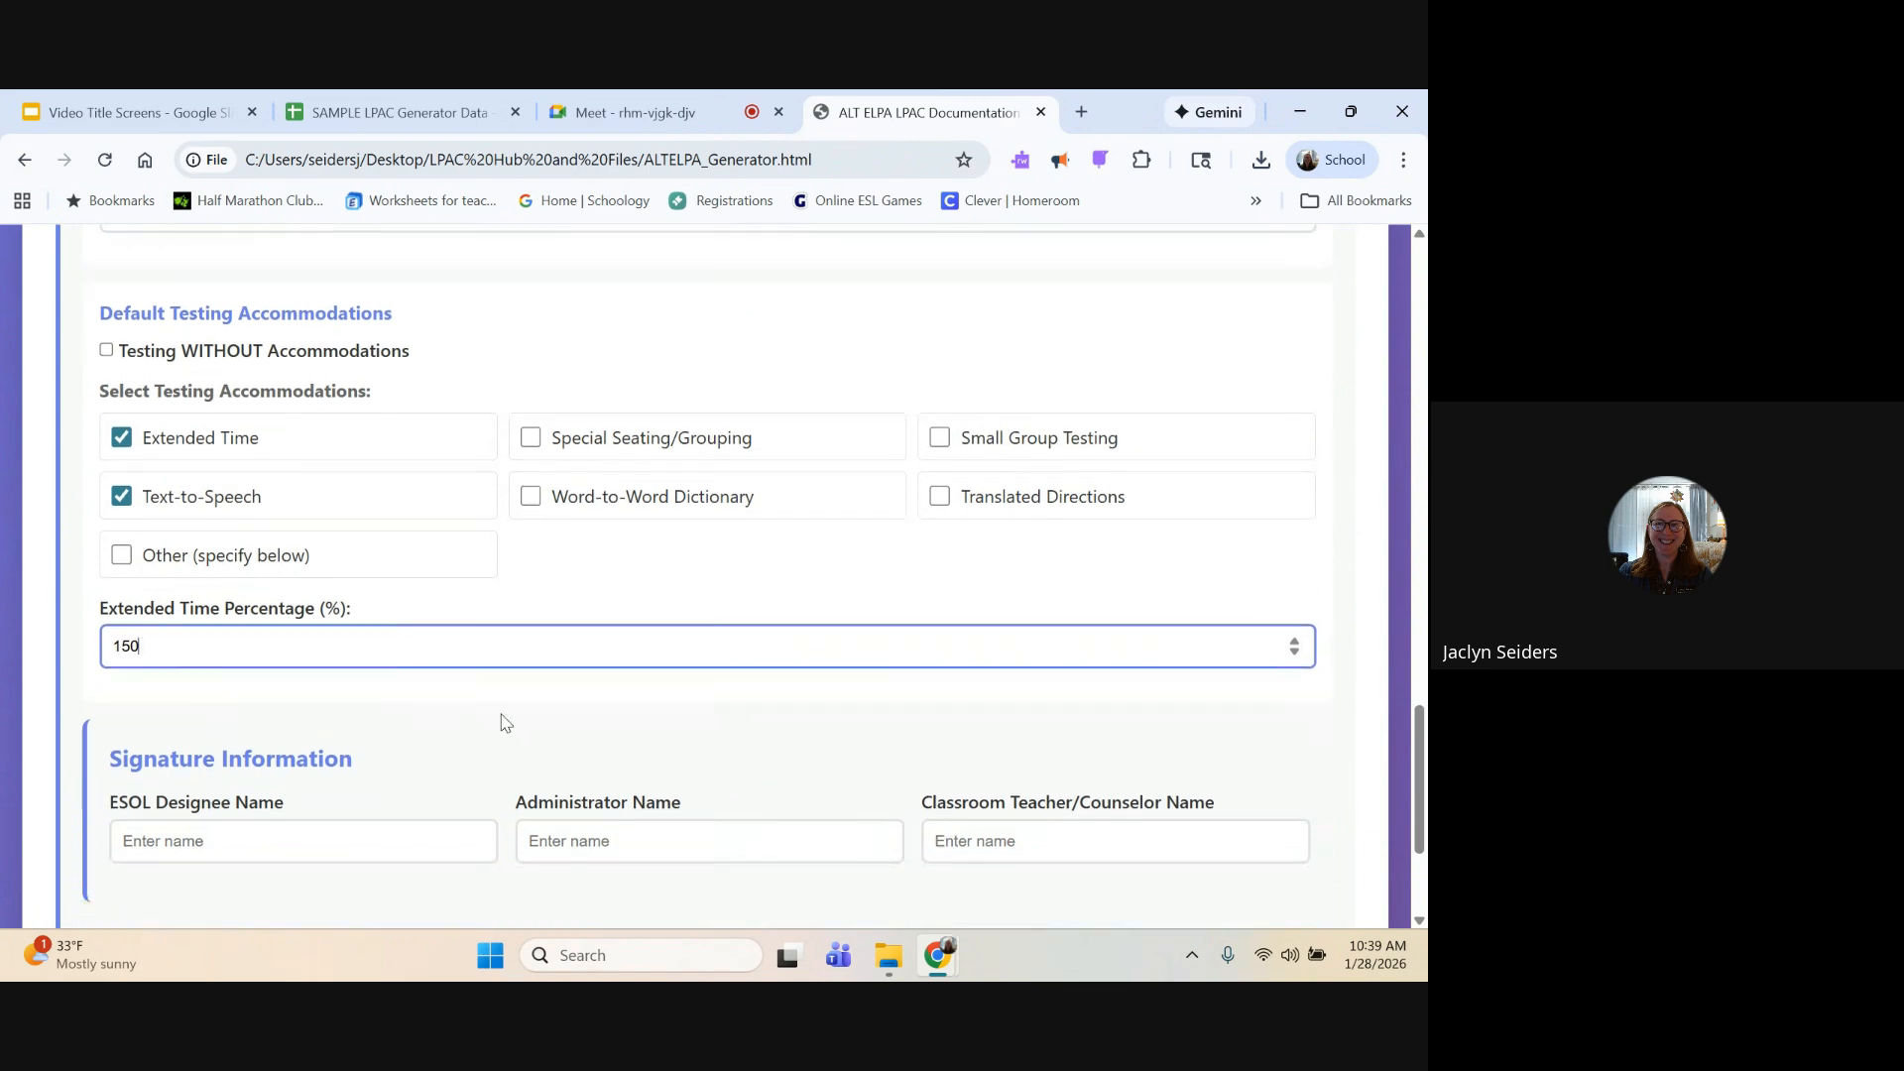
click(488, 651)
Step: Enter Sample ESOL Designee Name as the ESOL designee in the signature information
scroll(488, 652, down, 2)
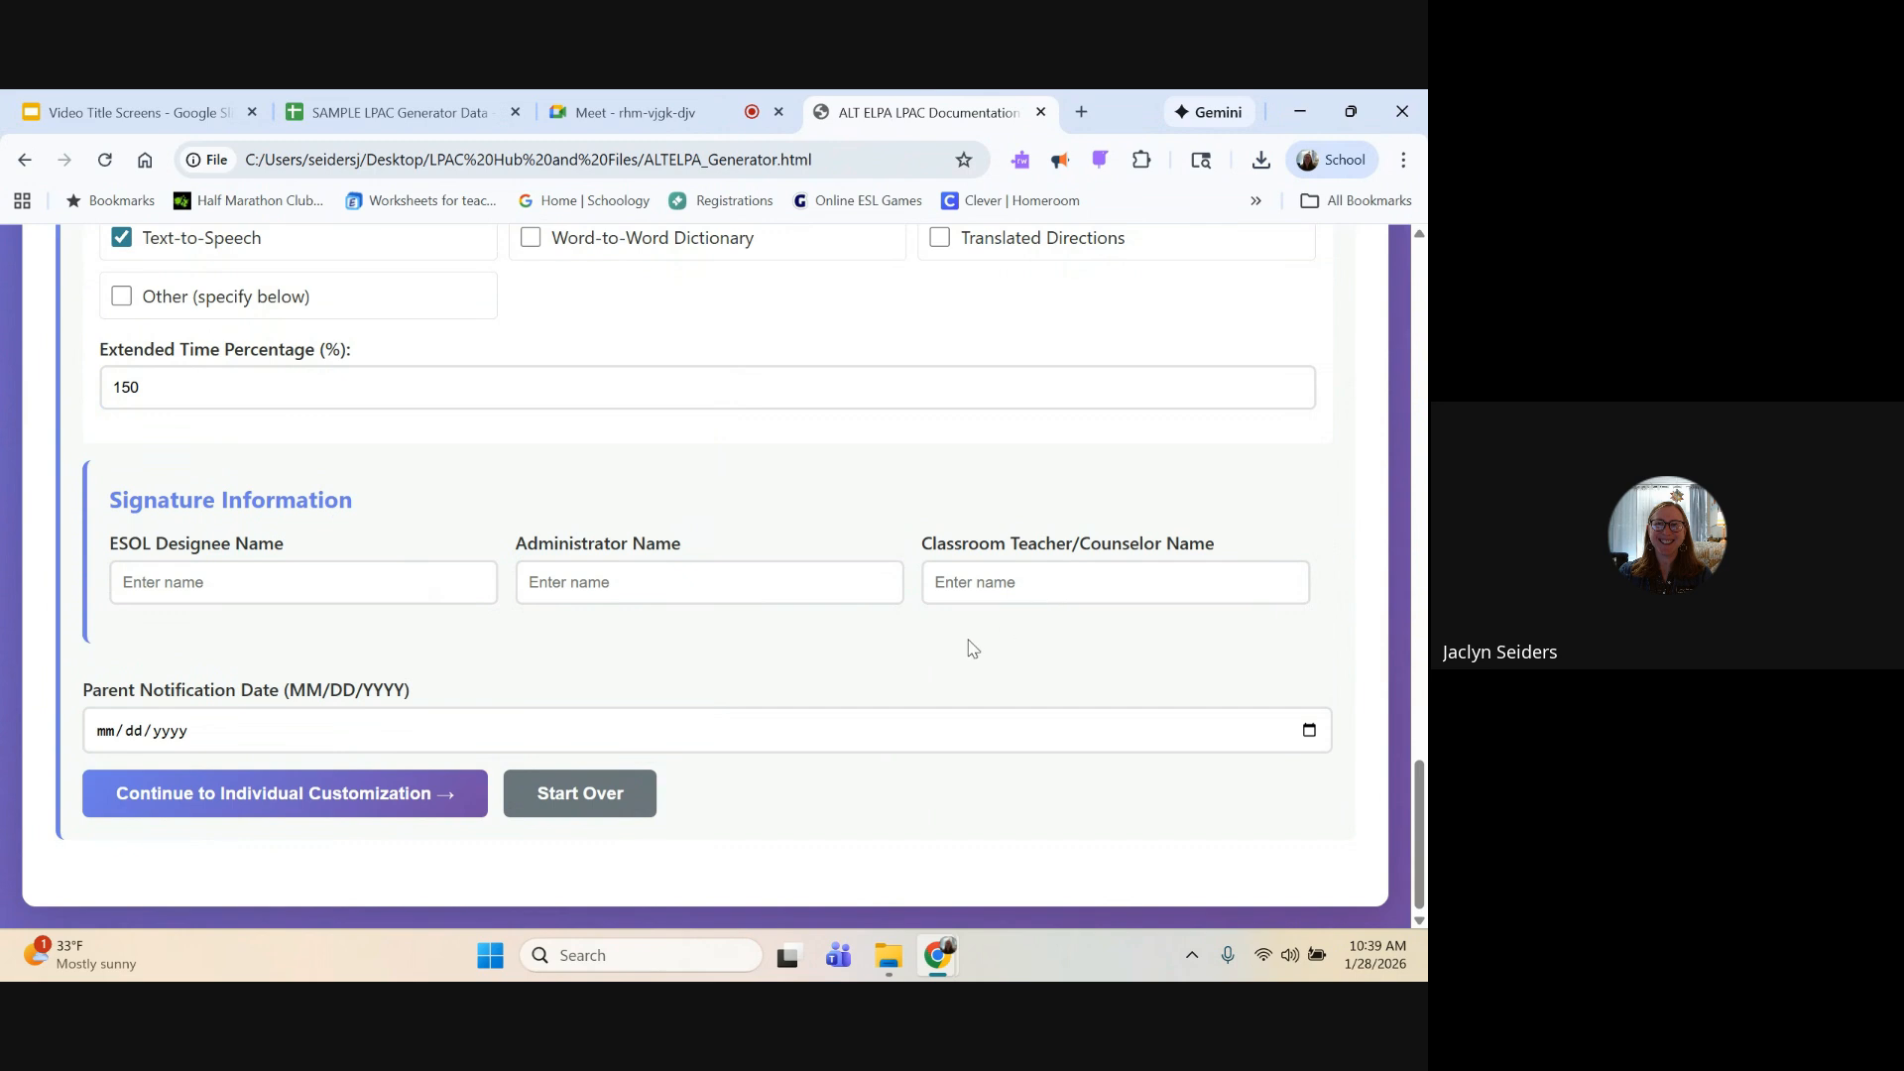
click(380, 592)
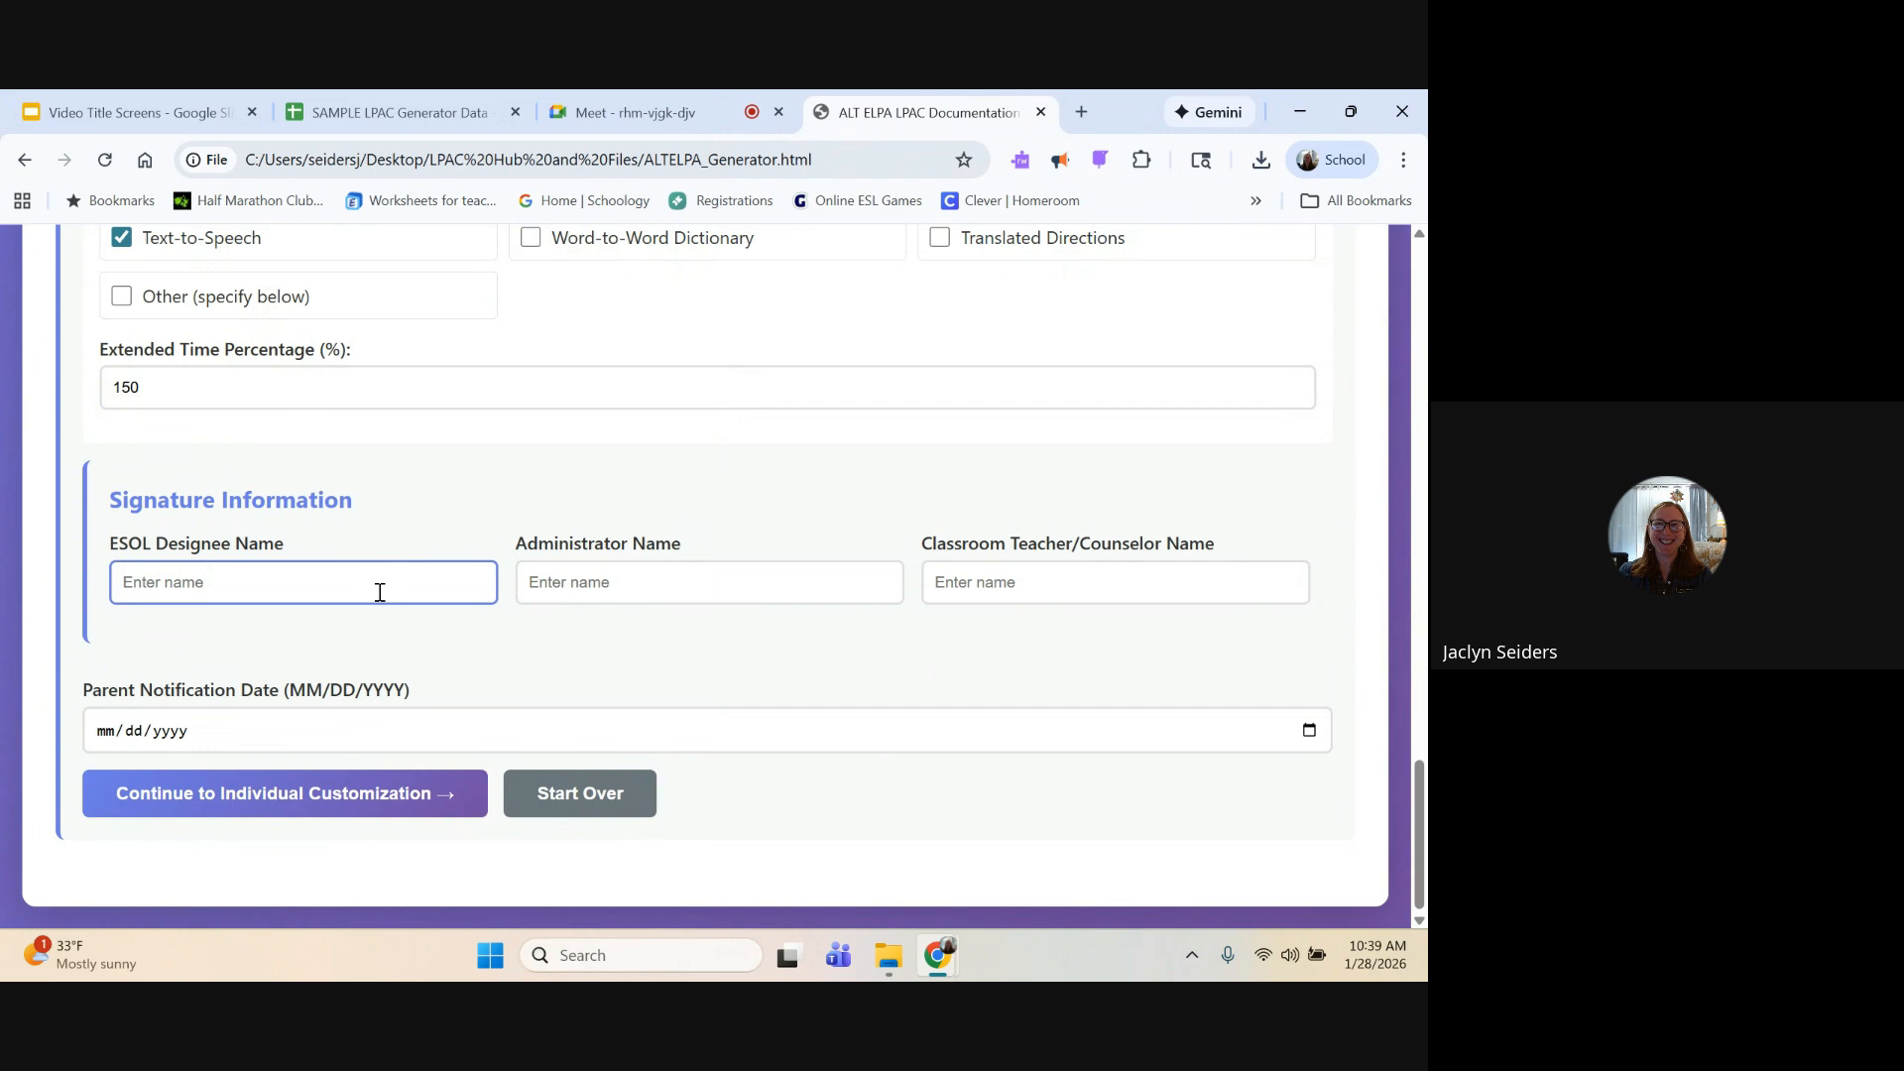
text(Sample ESOL Designee Name)
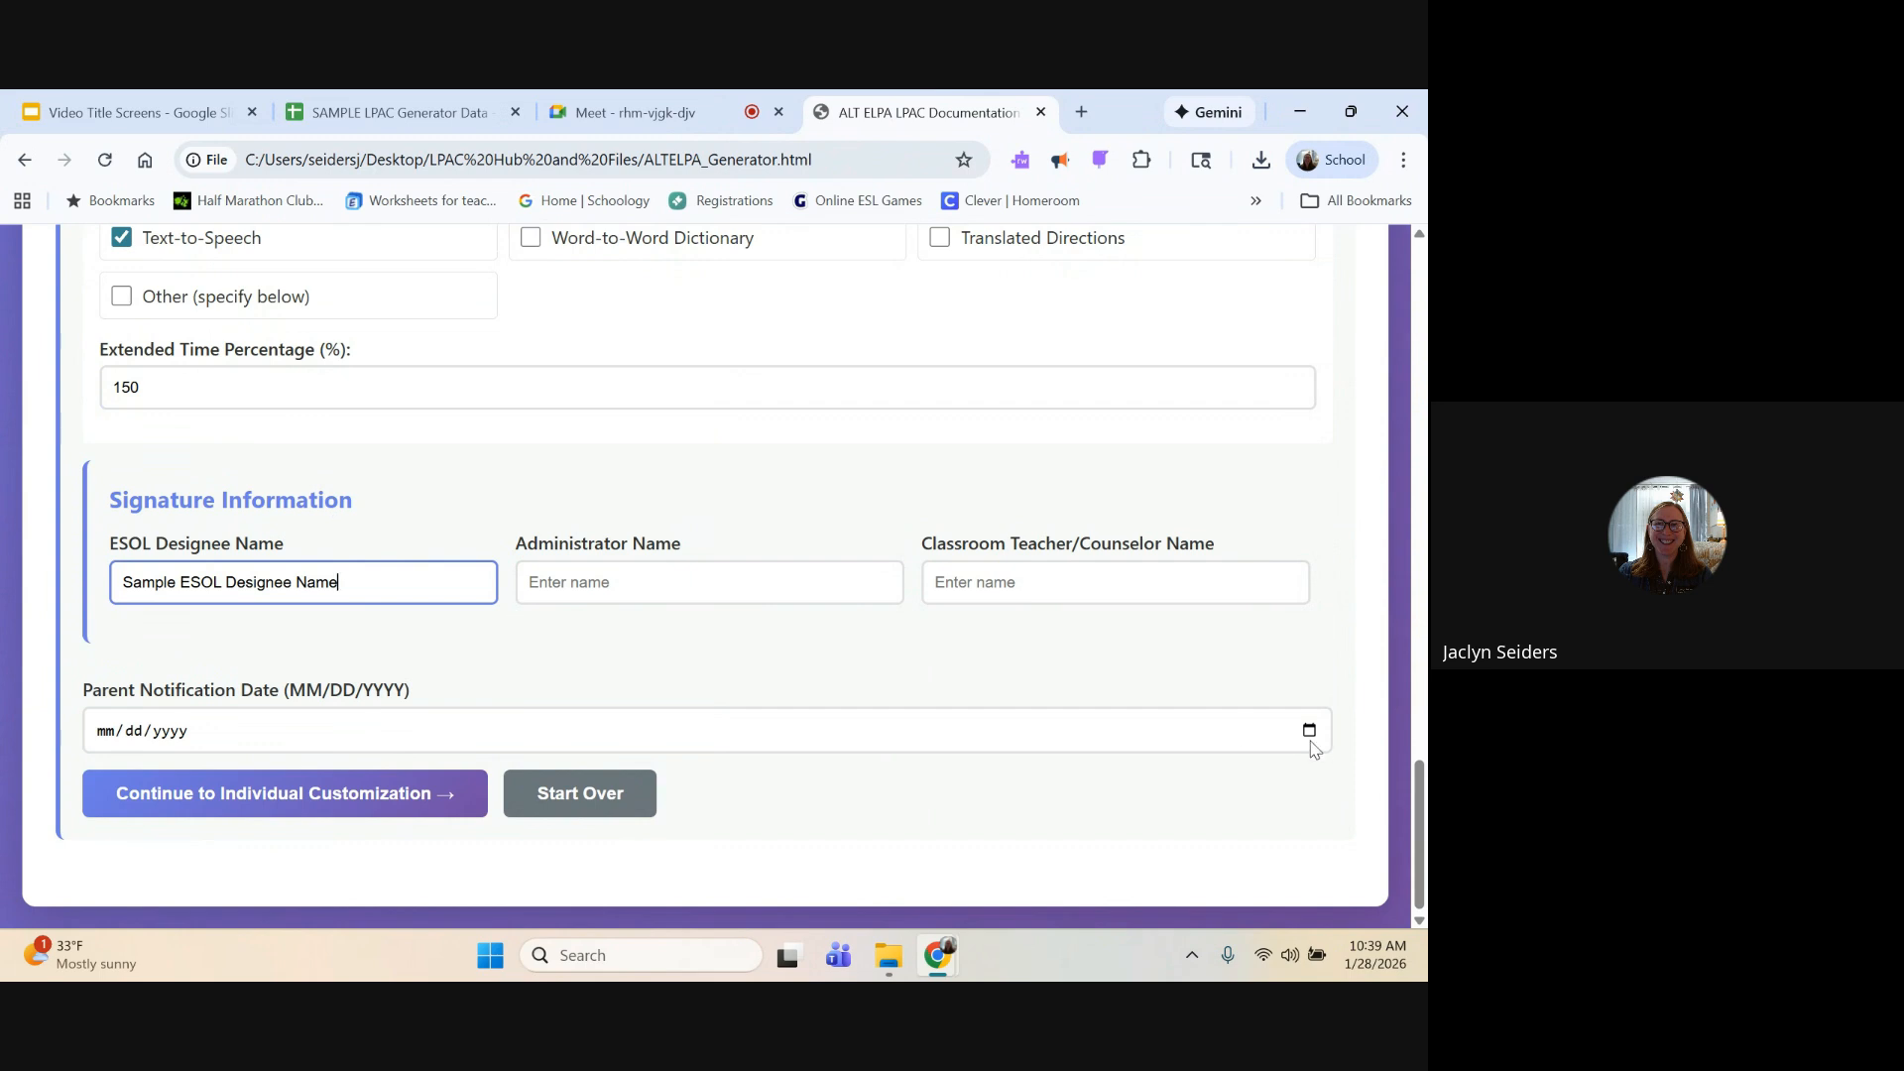
Step: Set the parent notification date to 02/02/2026 and continue to individual student customization
click(1311, 744)
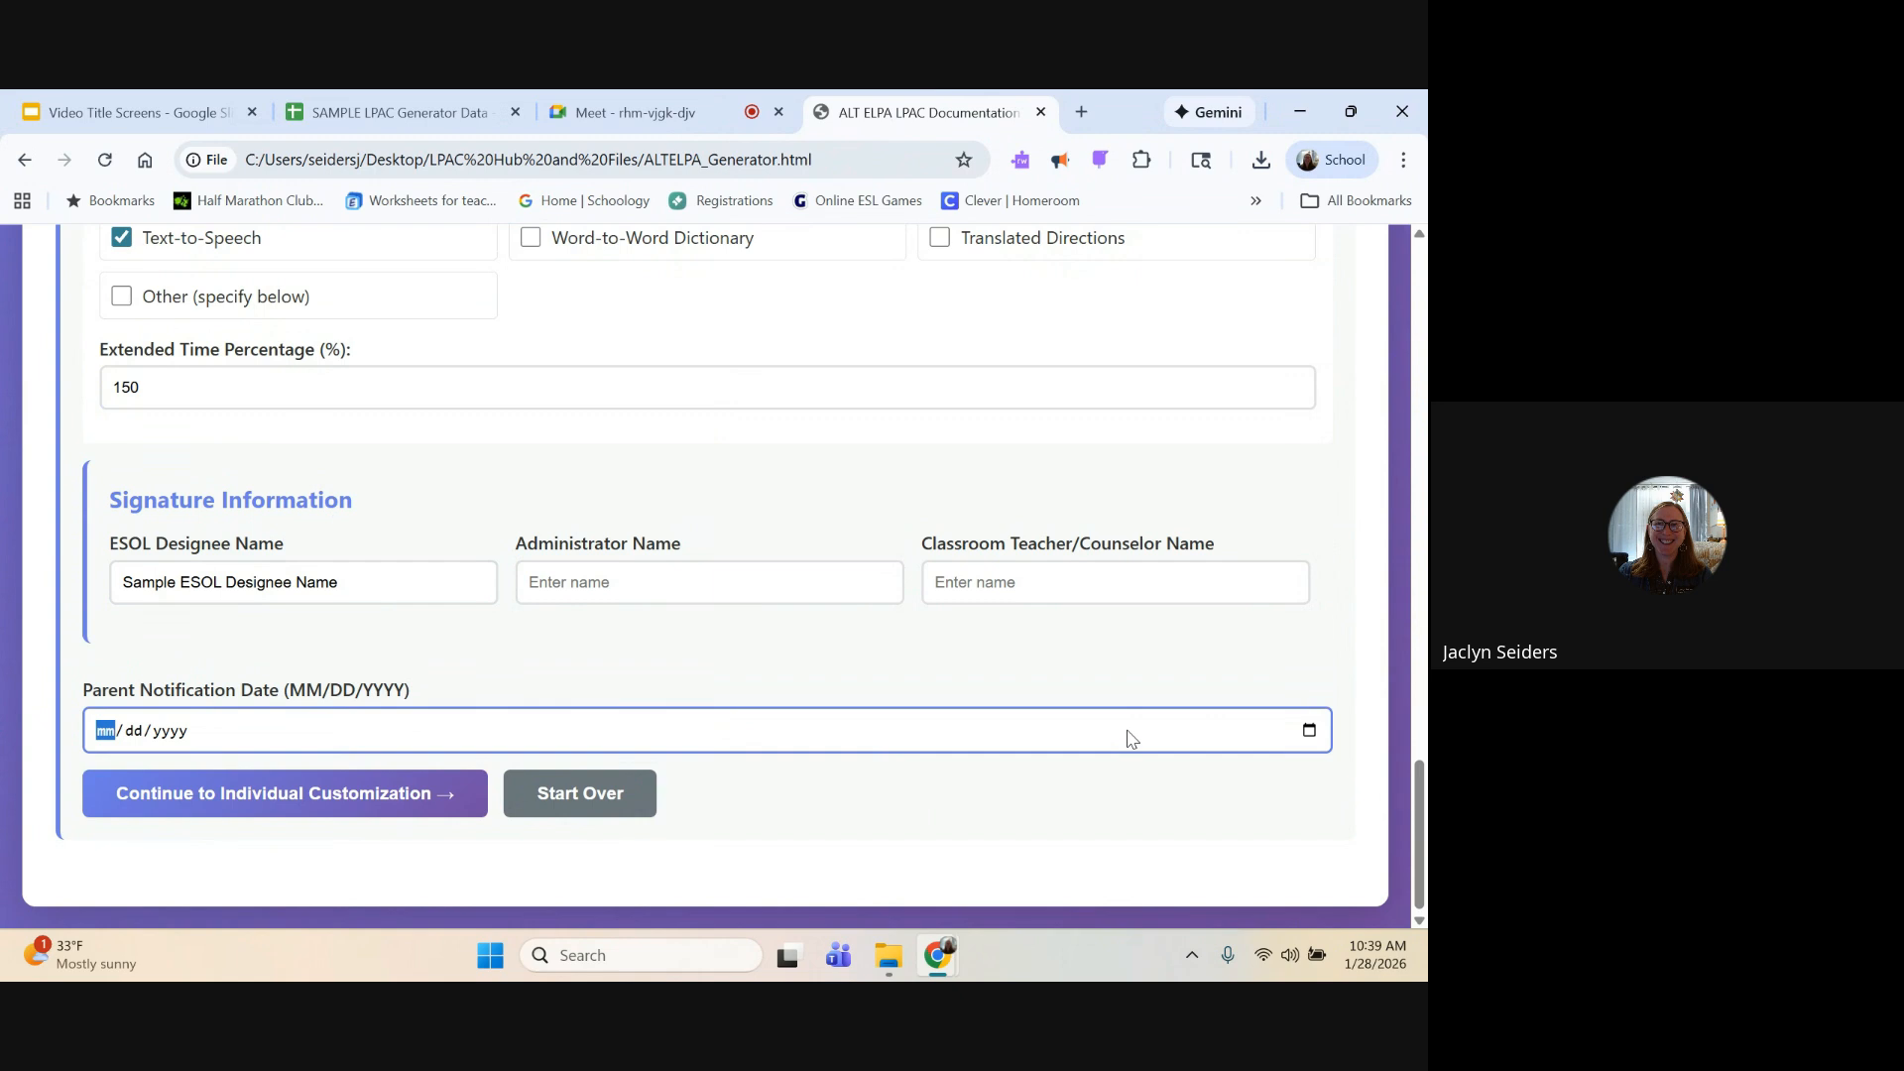
click(1313, 732)
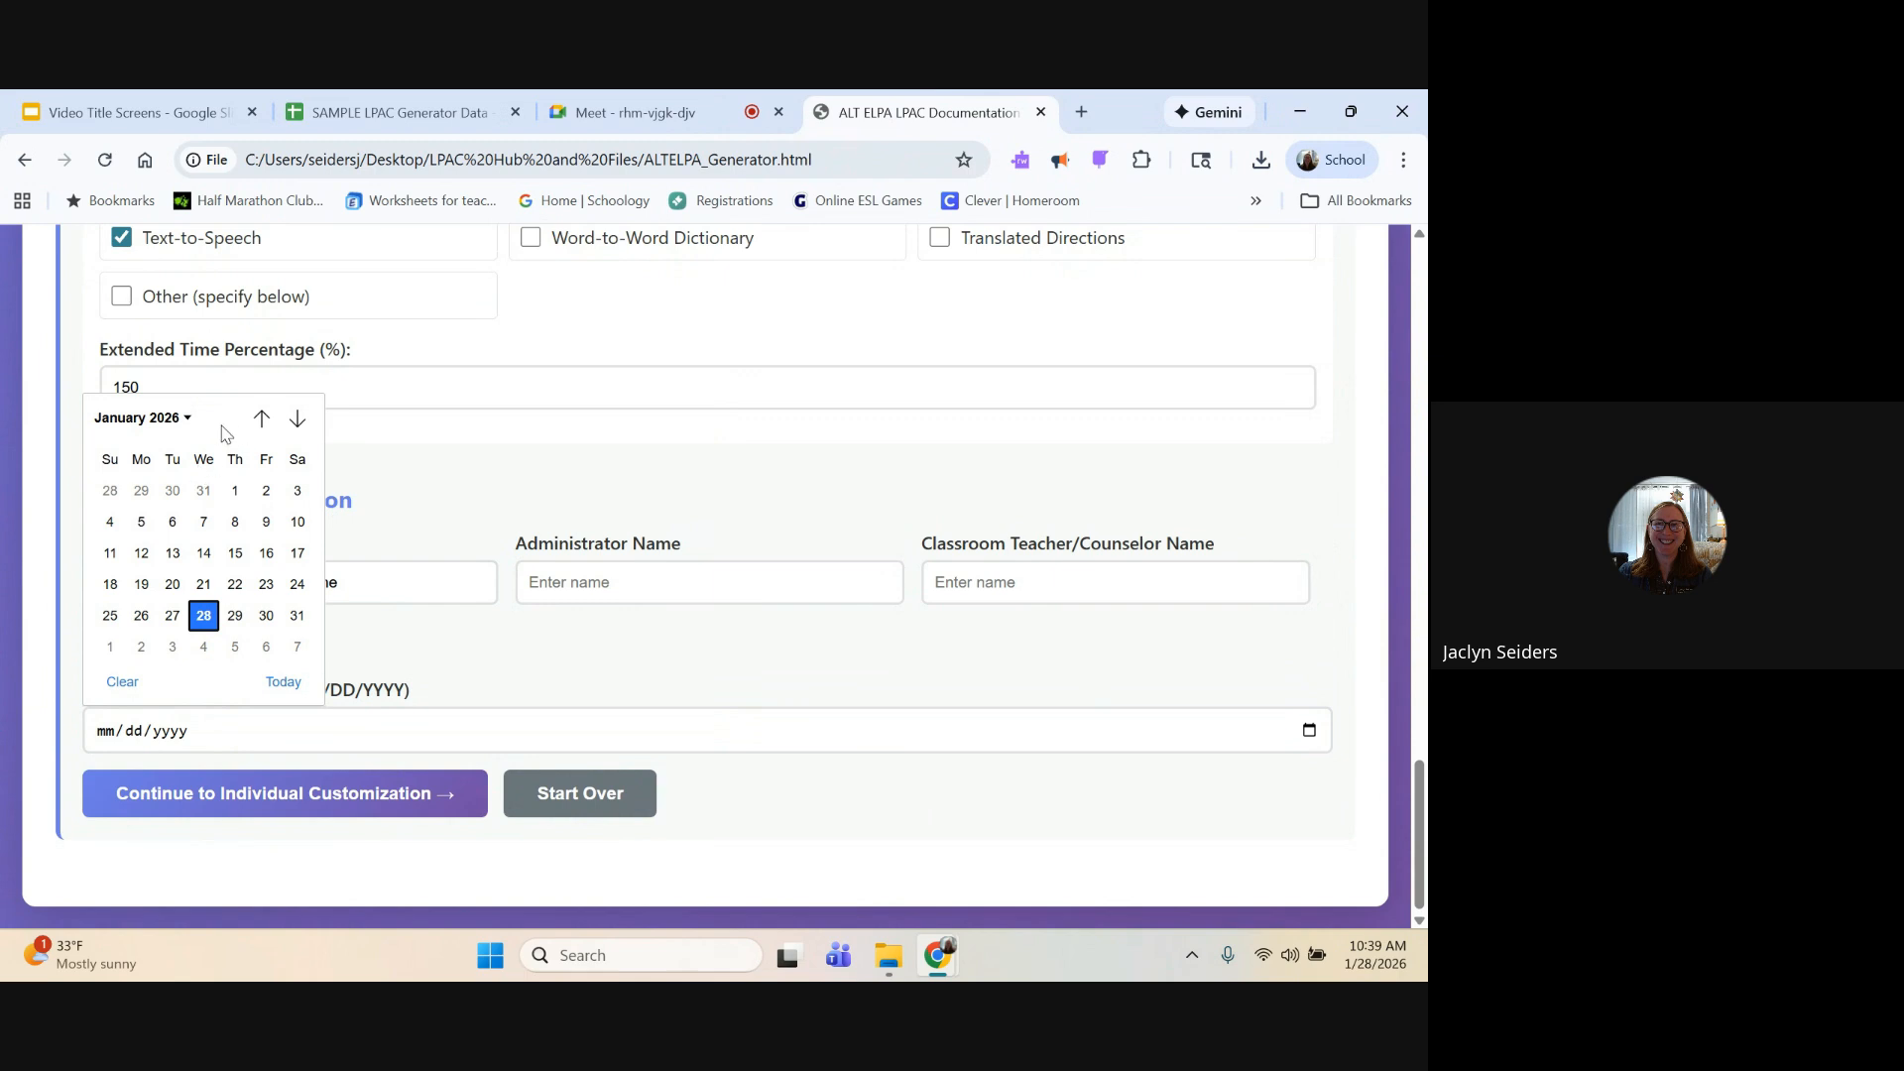
click(298, 419)
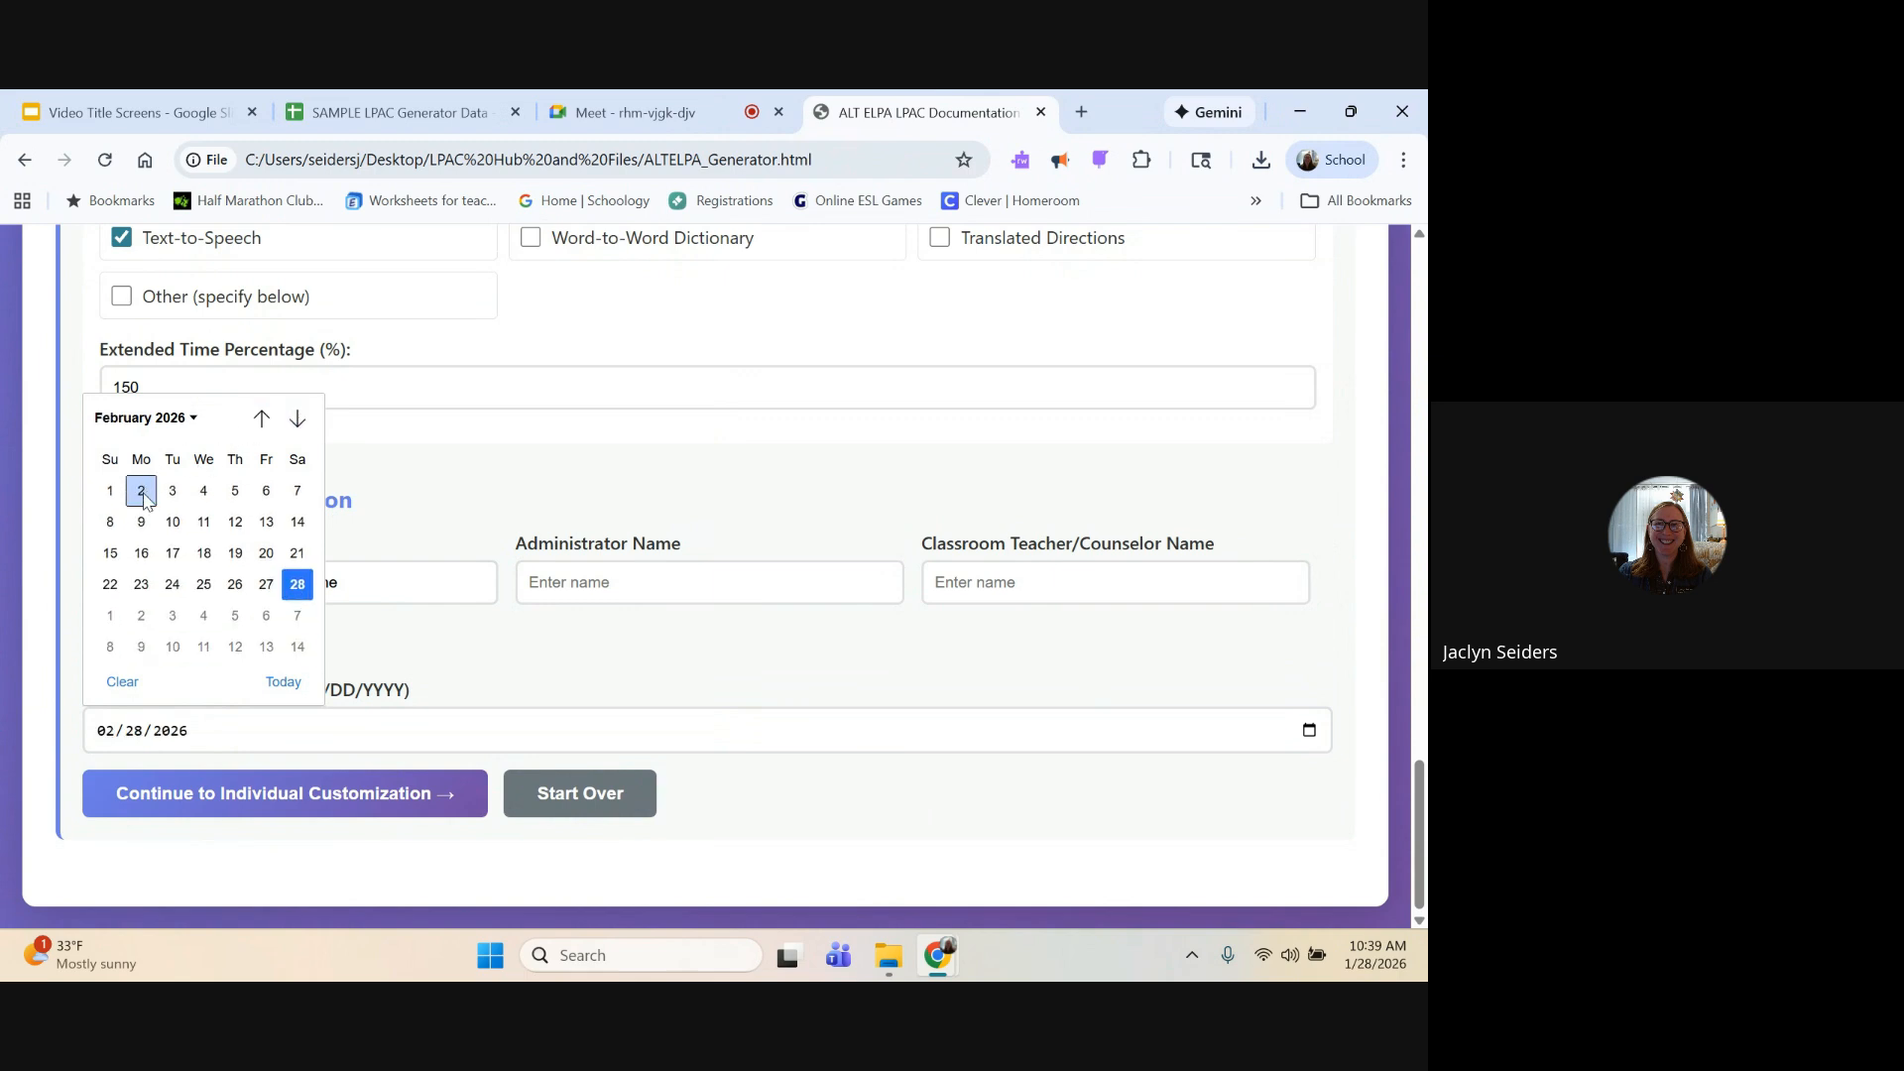
click(143, 496)
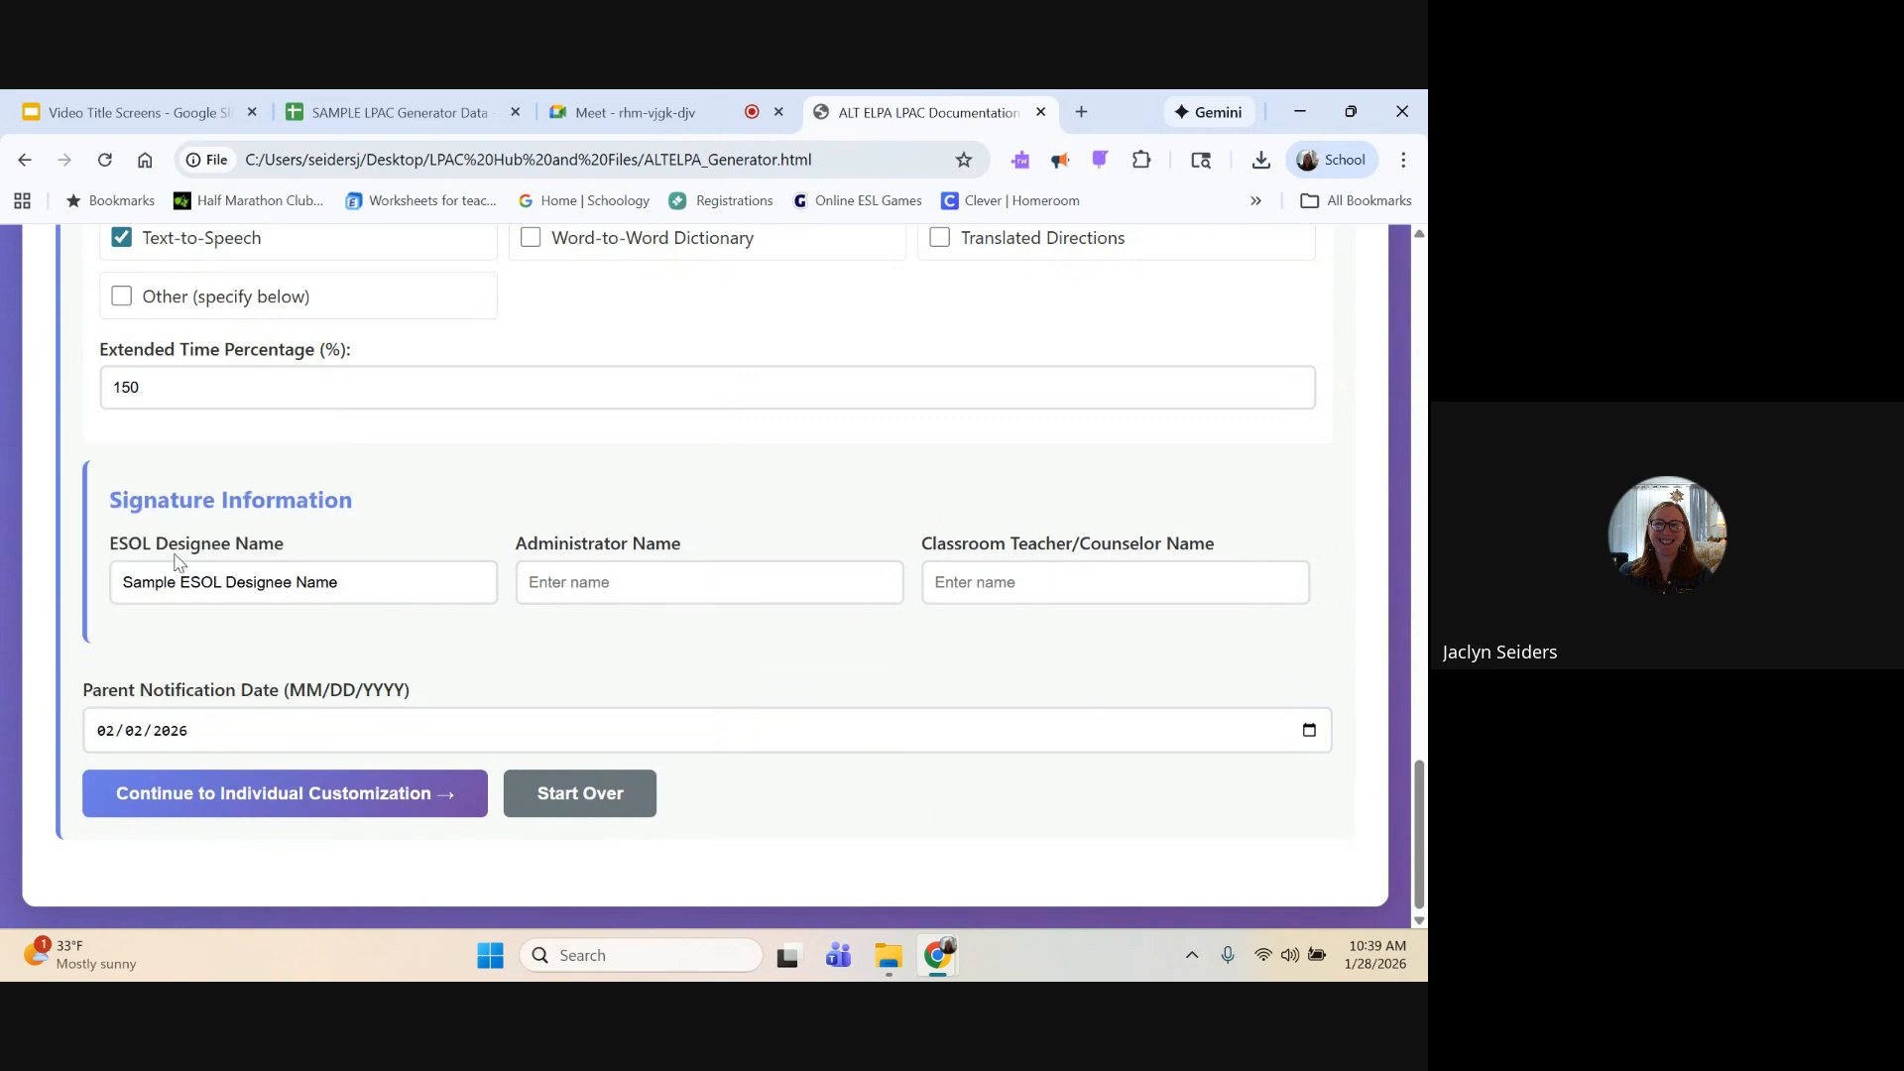
click(359, 799)
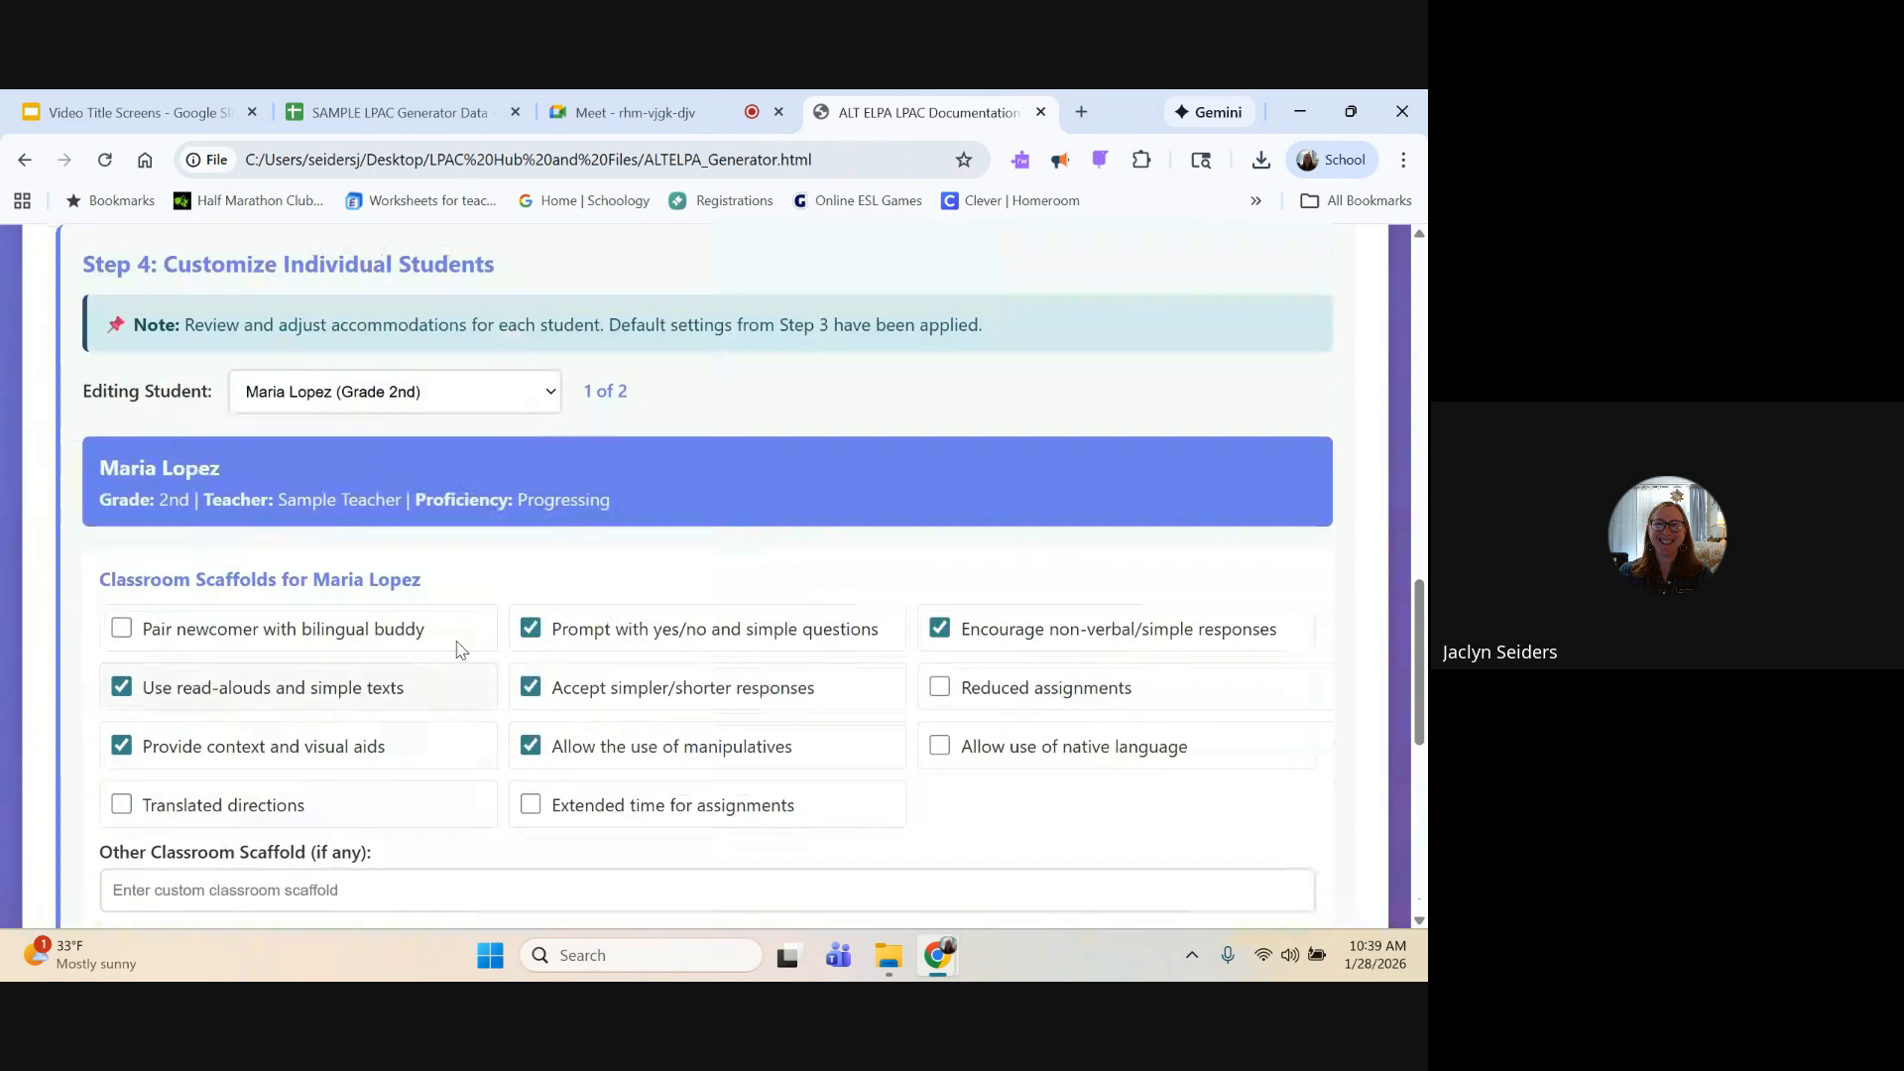
Step: Remove the manipulatives scaffold from the 2nd-grade student's classroom scaffolds
click(548, 395)
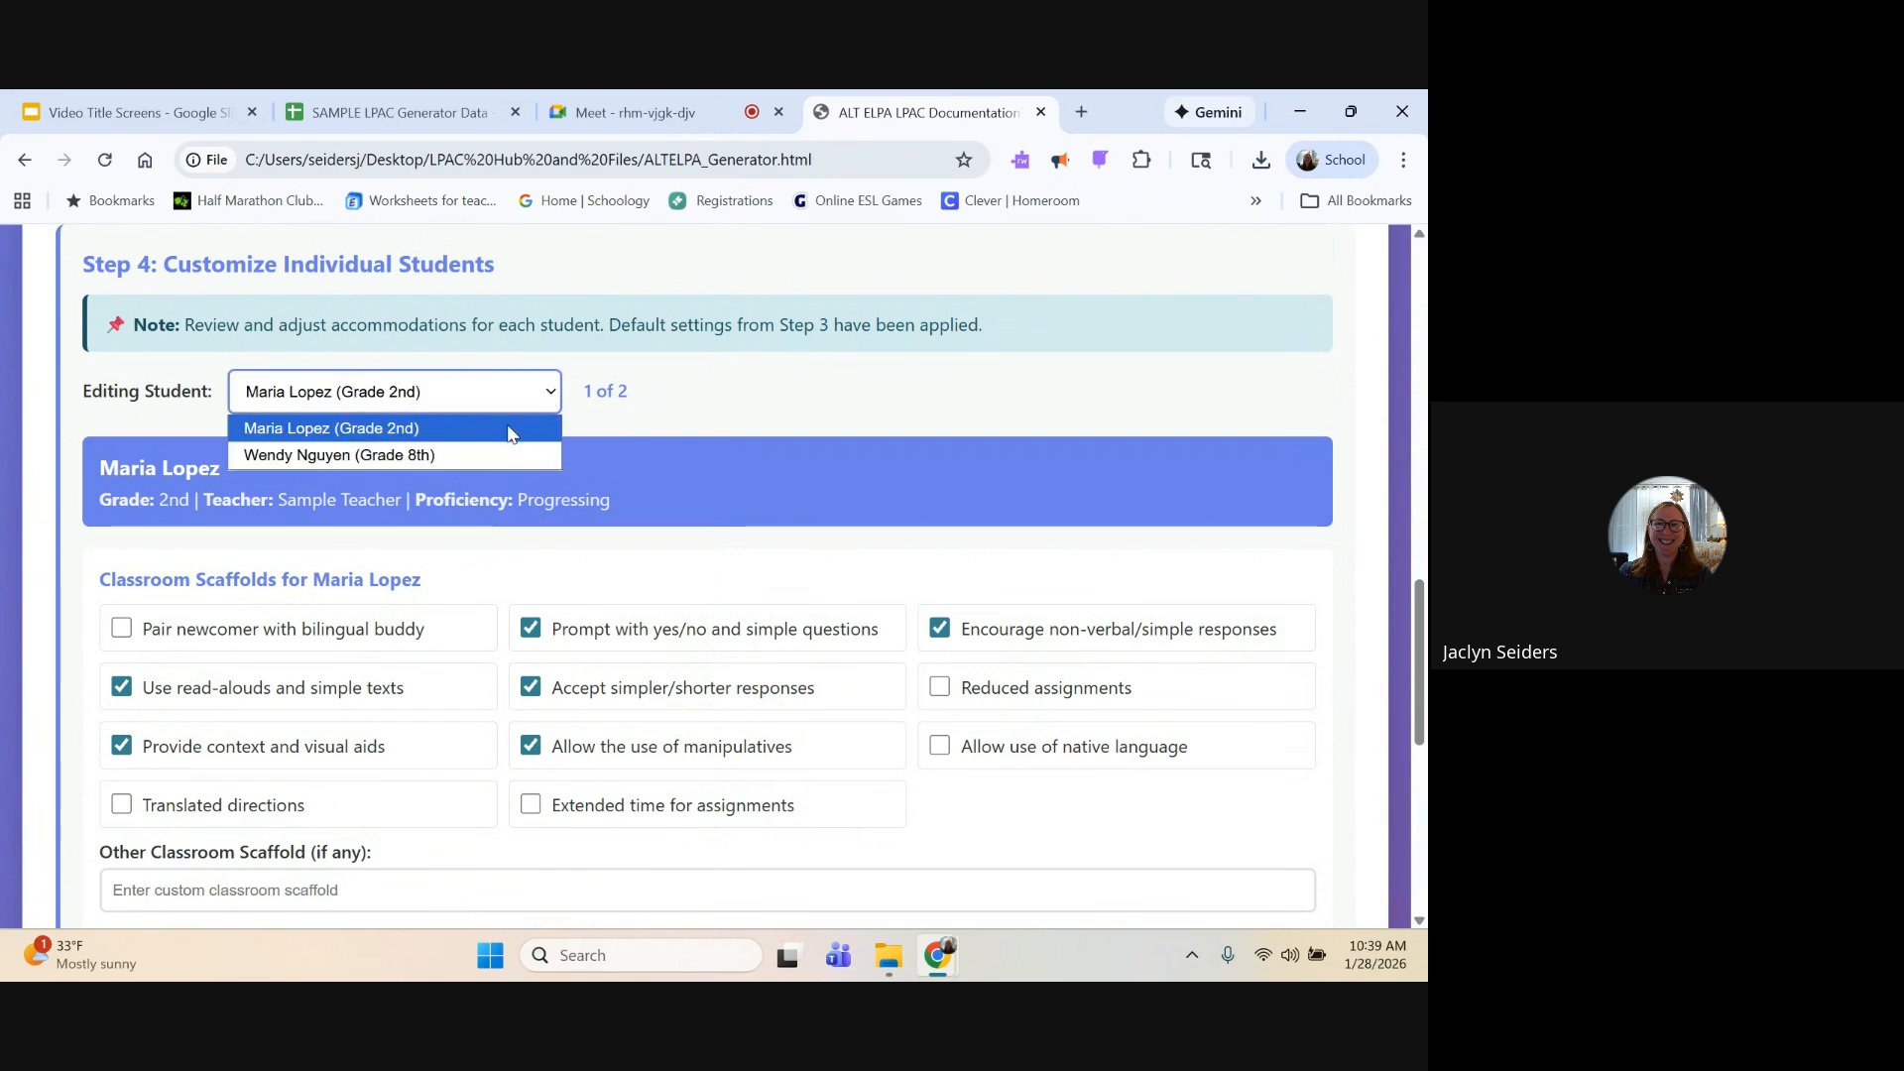
click(609, 457)
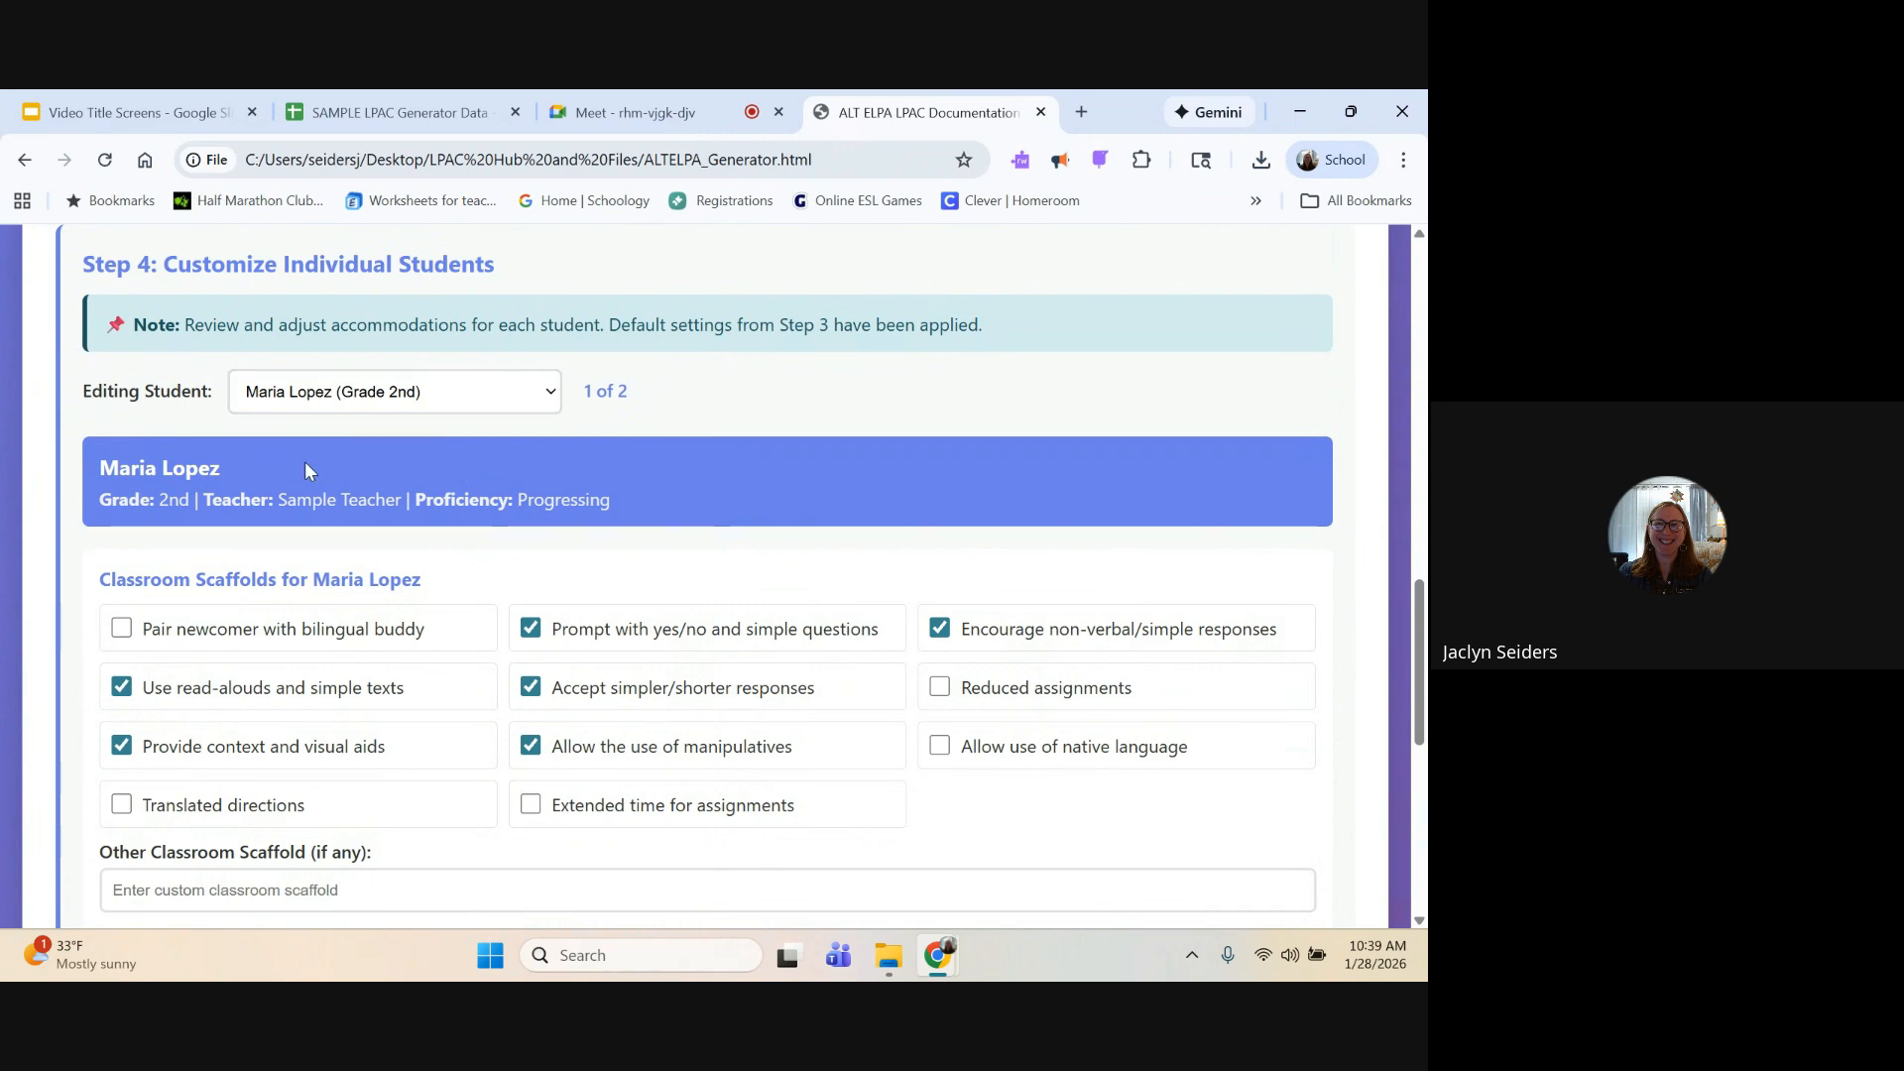
scroll(397, 506, down, 2)
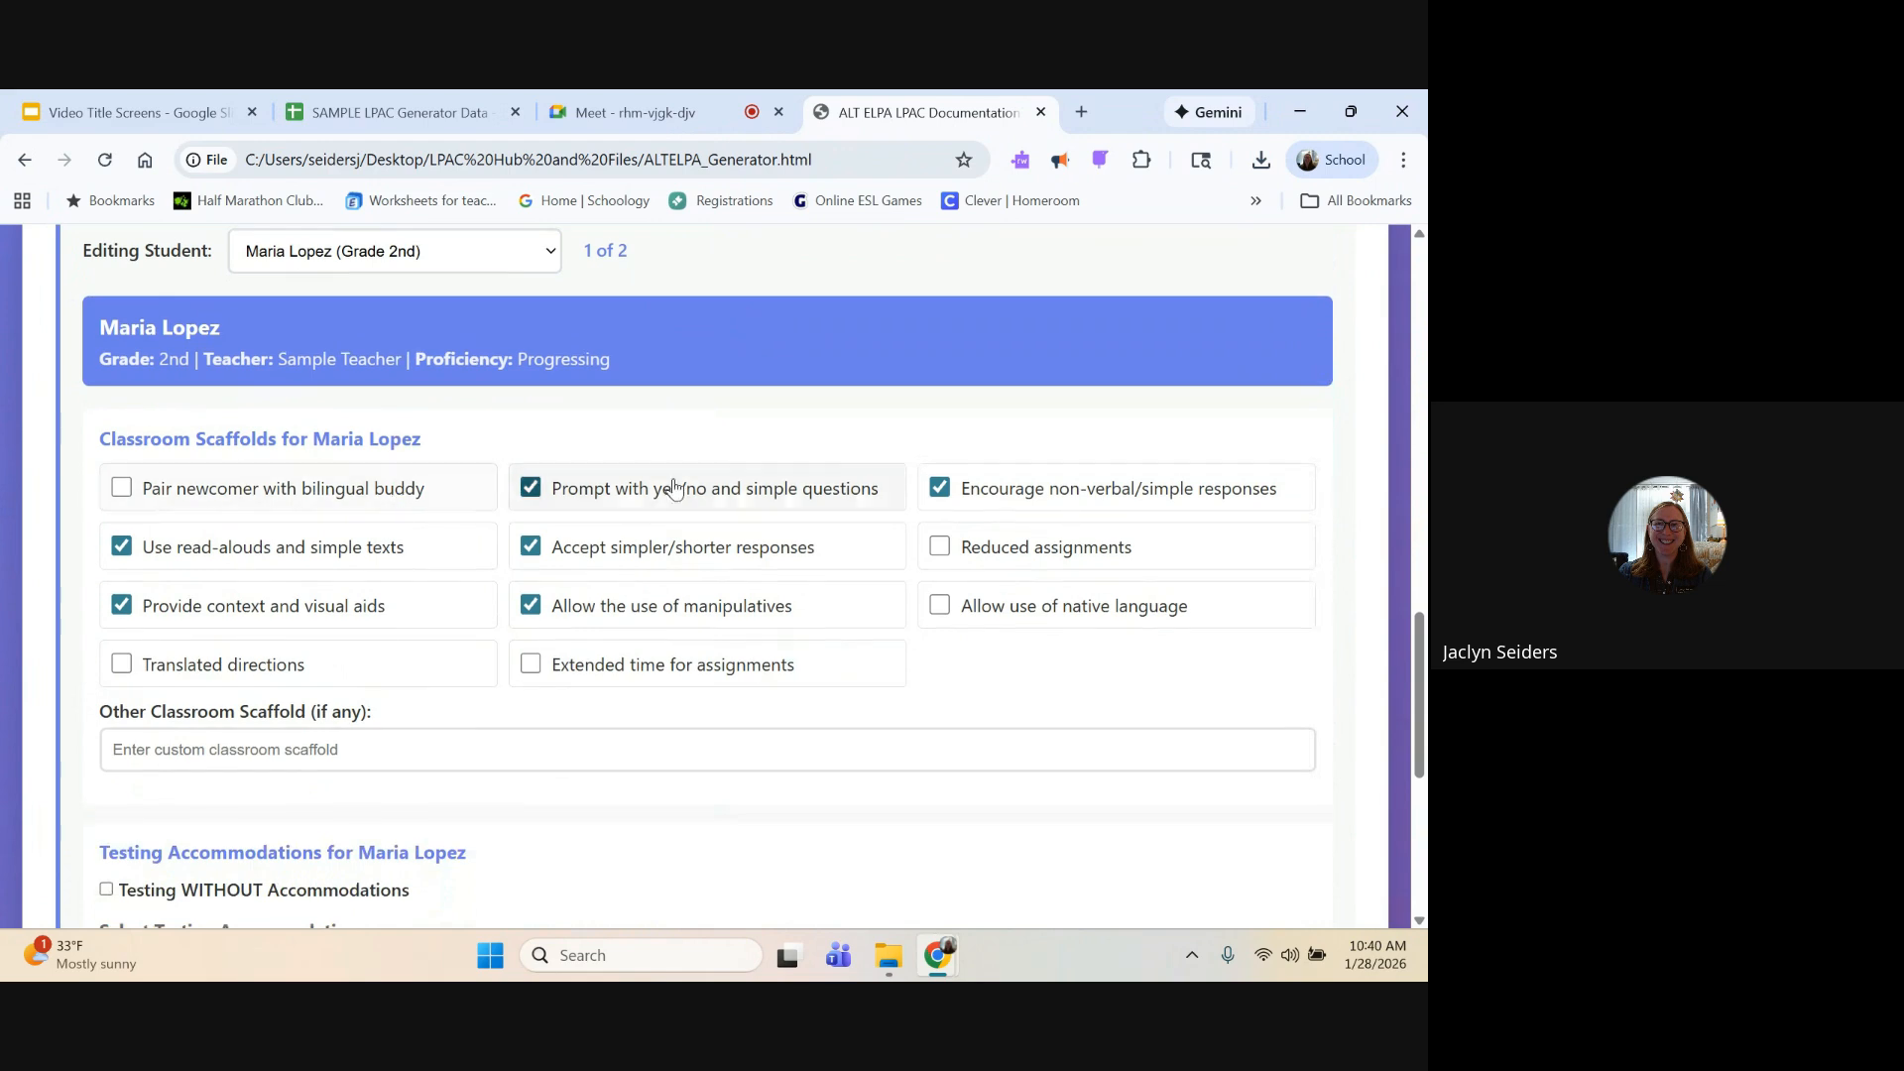
click(530, 607)
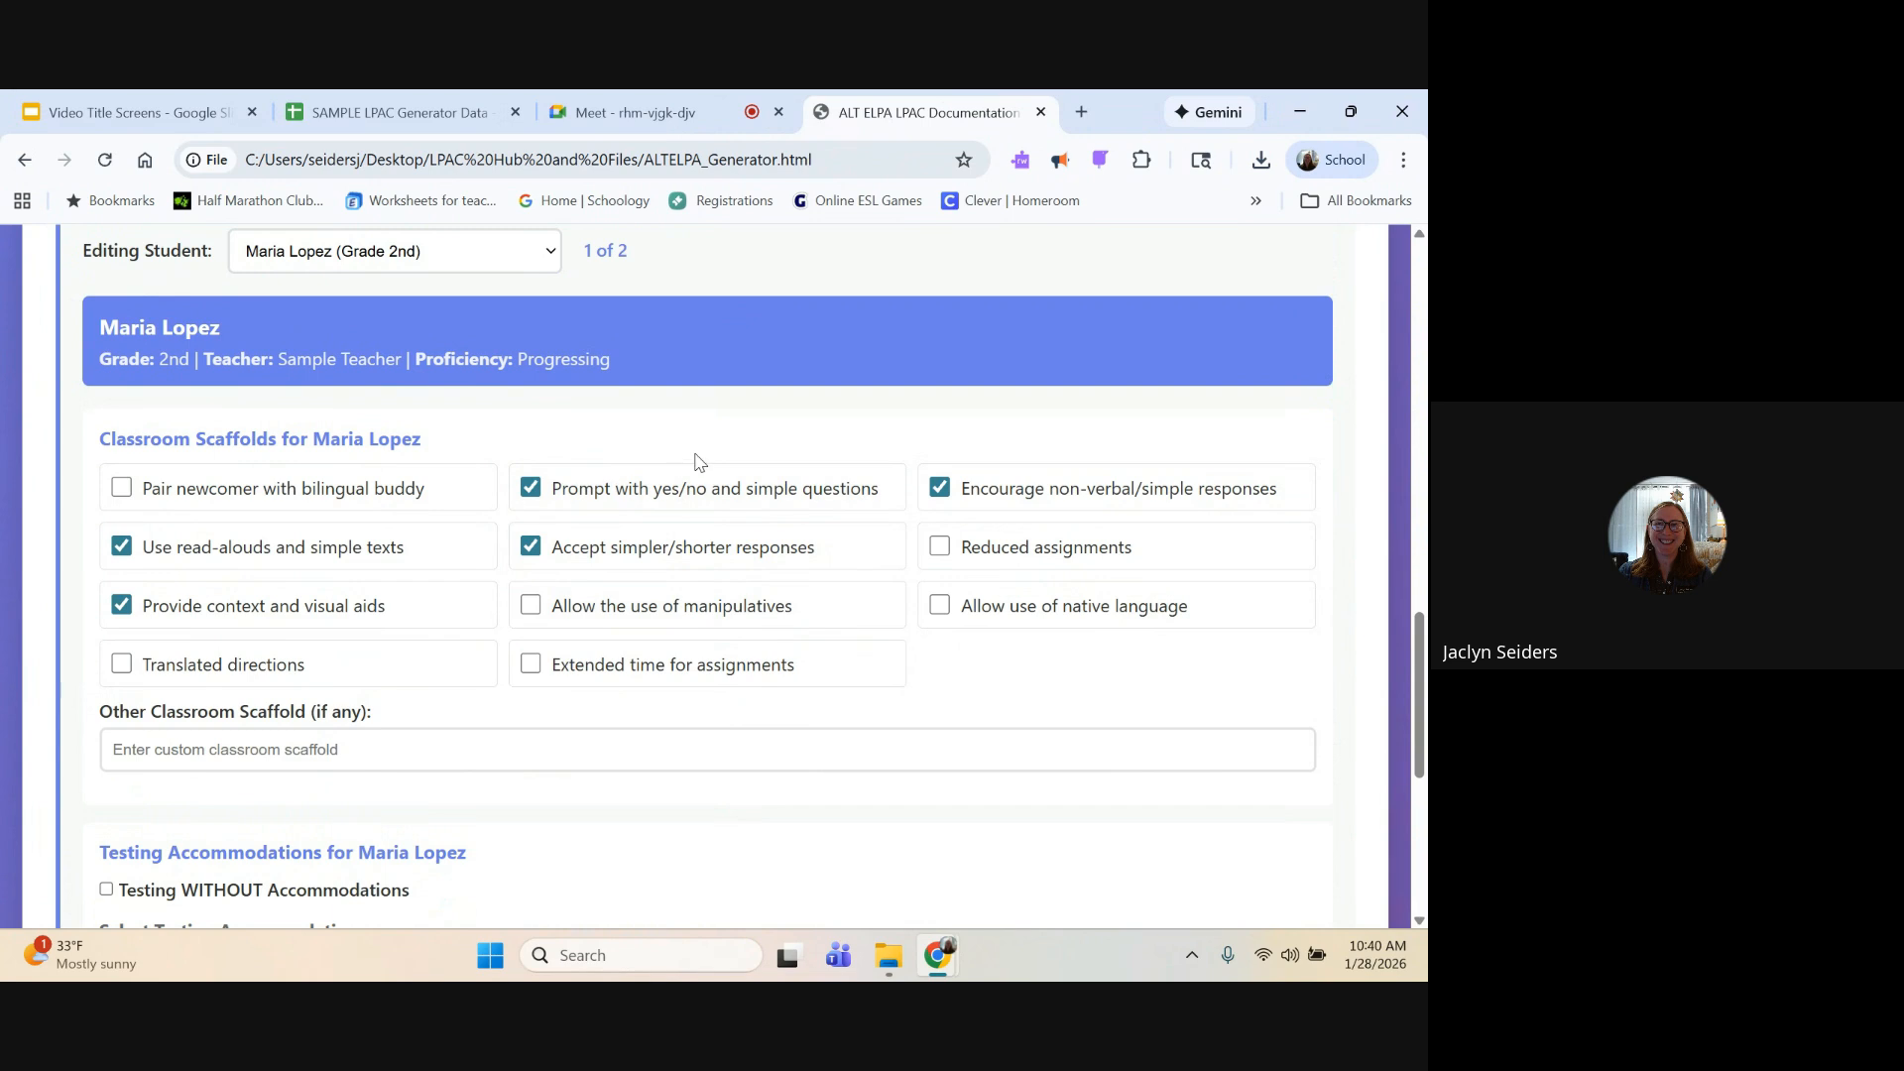
Step: Enter "Individual testing" as the other testing accommodation for the 2nd-grade student
scroll(949, 659, down, 3)
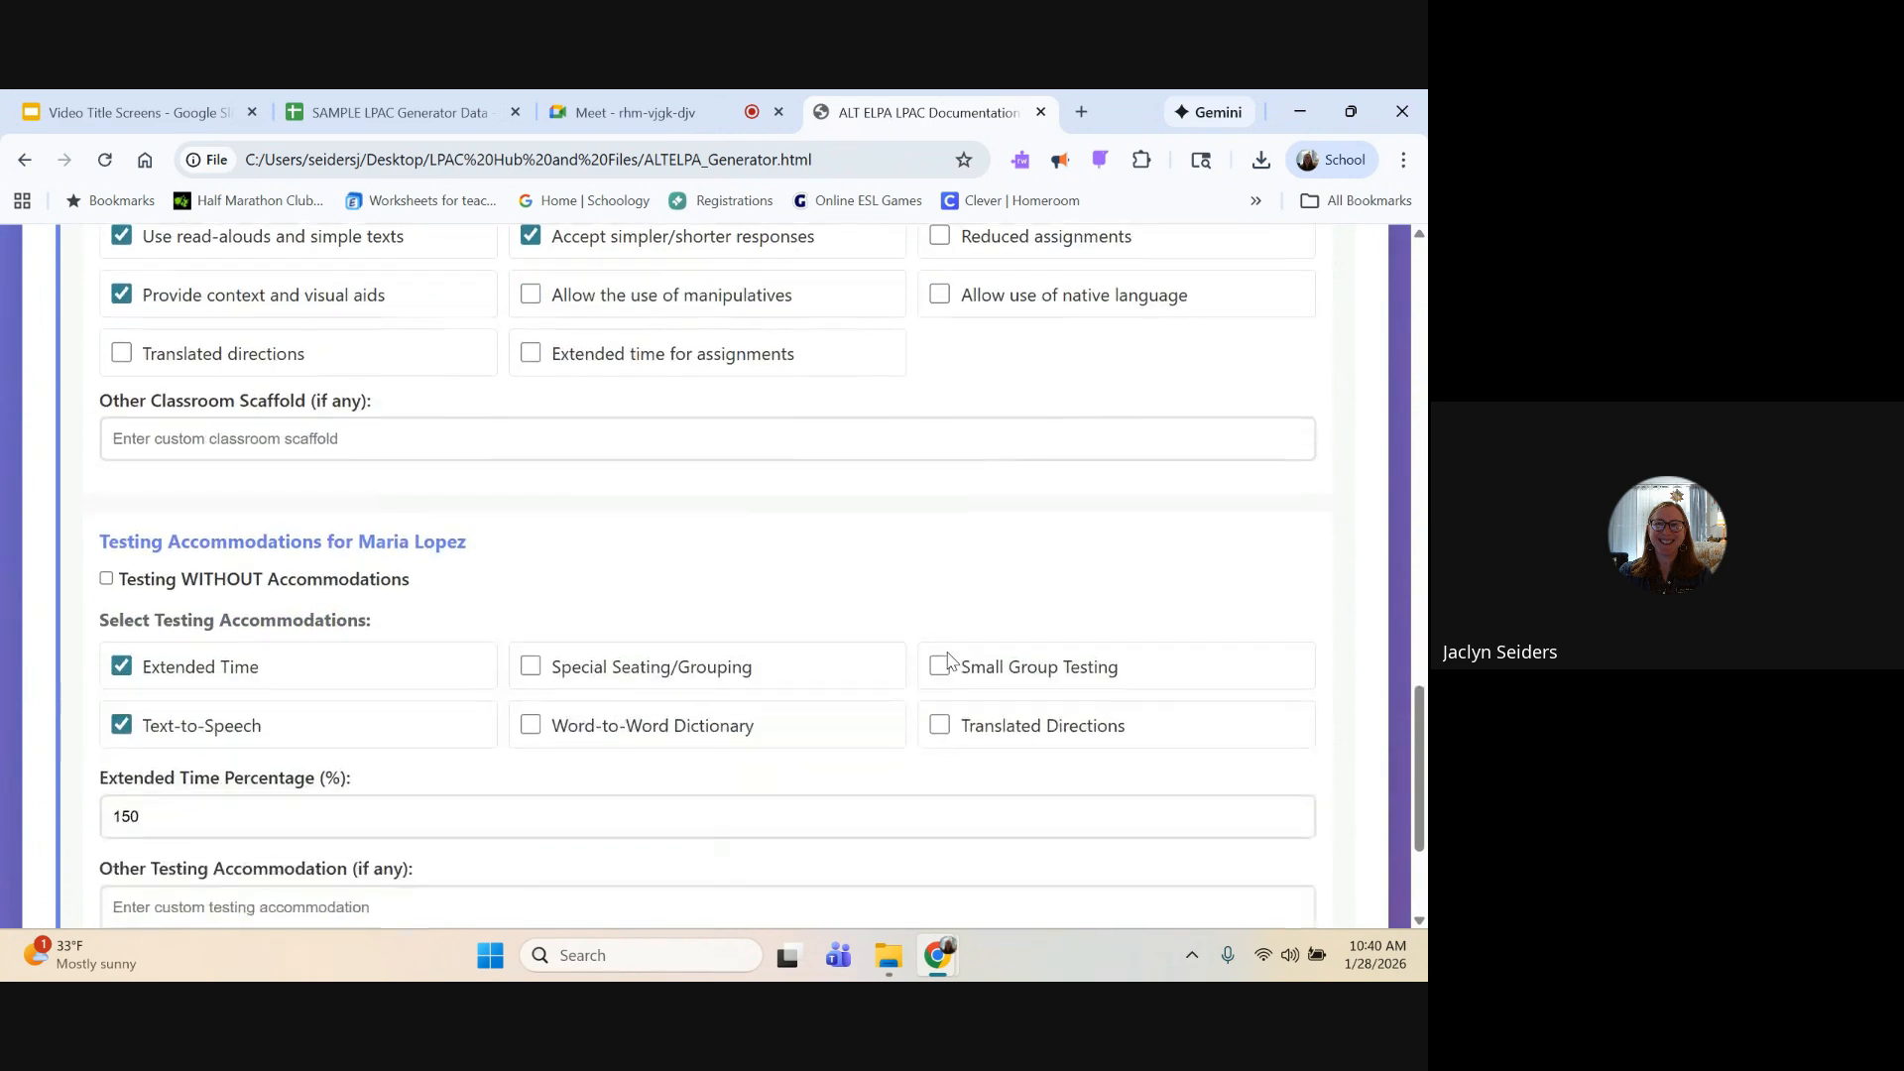
scroll(948, 659, down, 2)
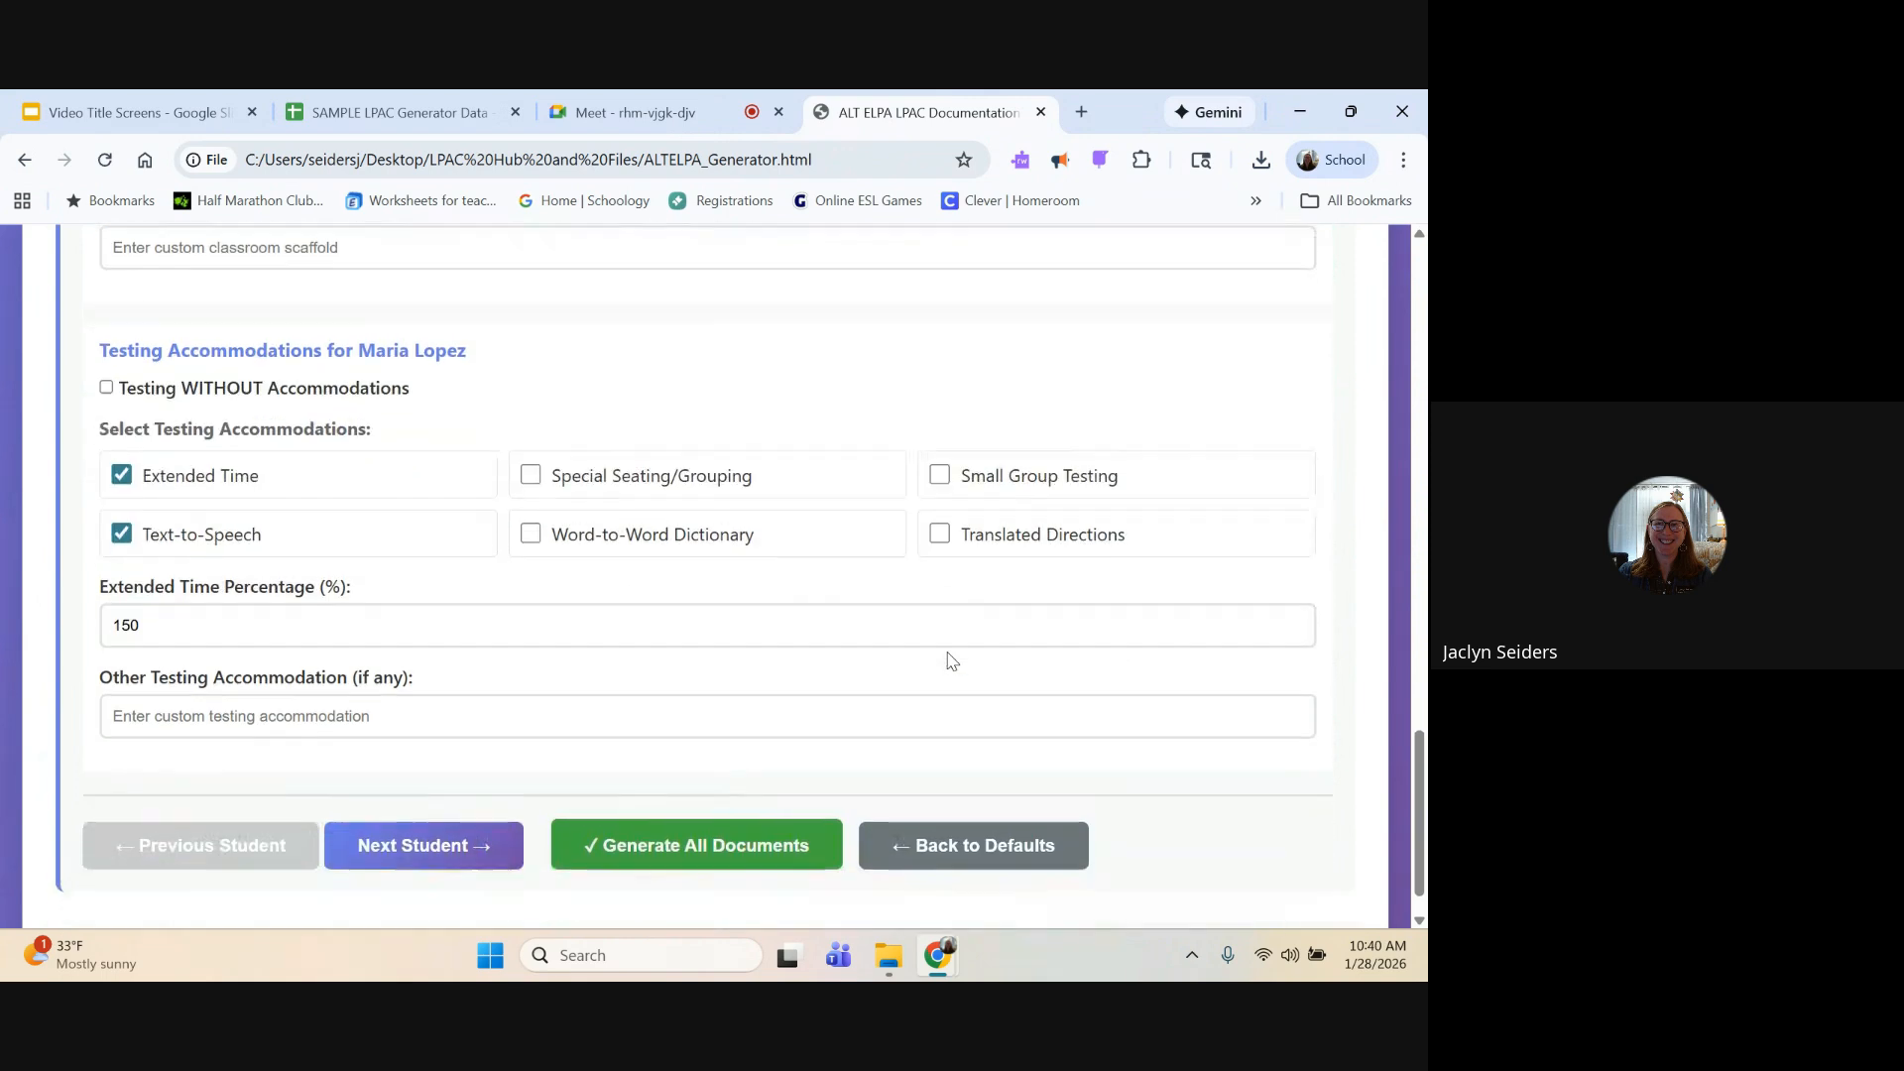
click(503, 714)
text(I)
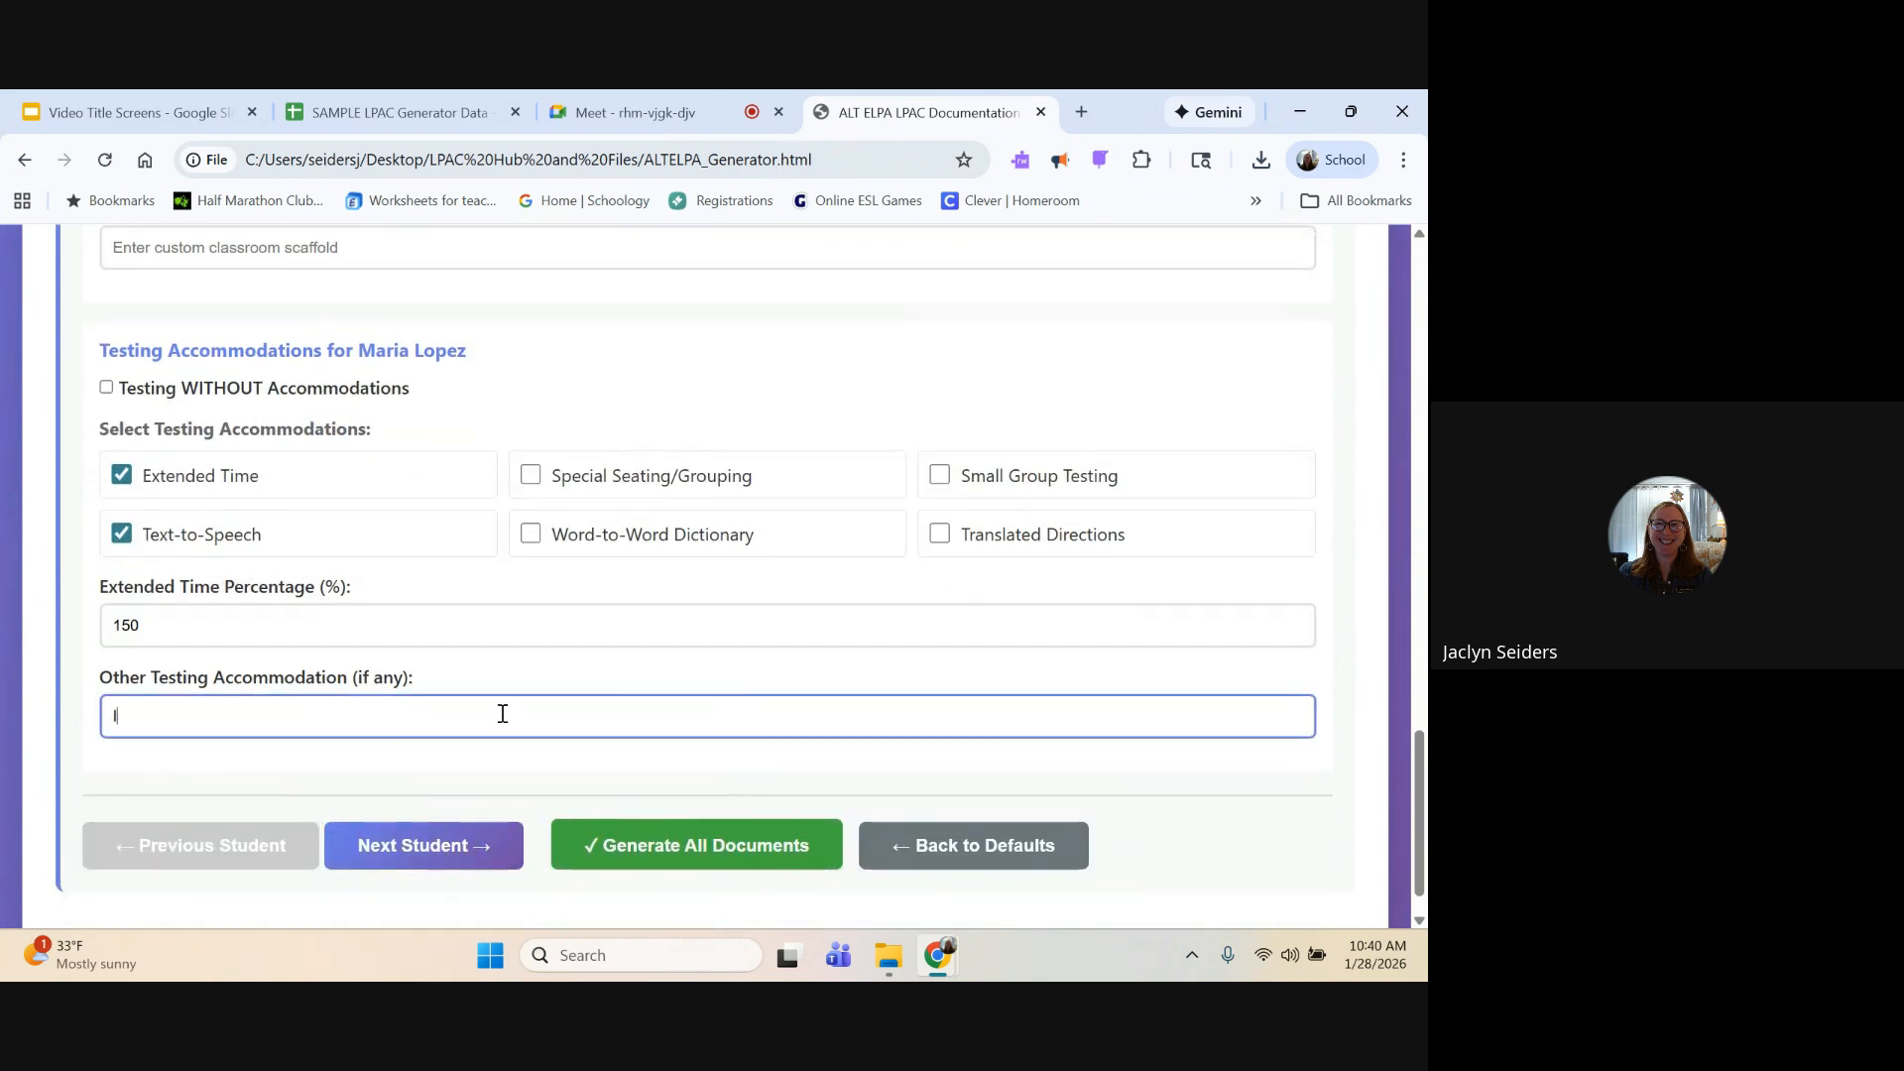
text(ndiidual tea)
key(BackSpace)
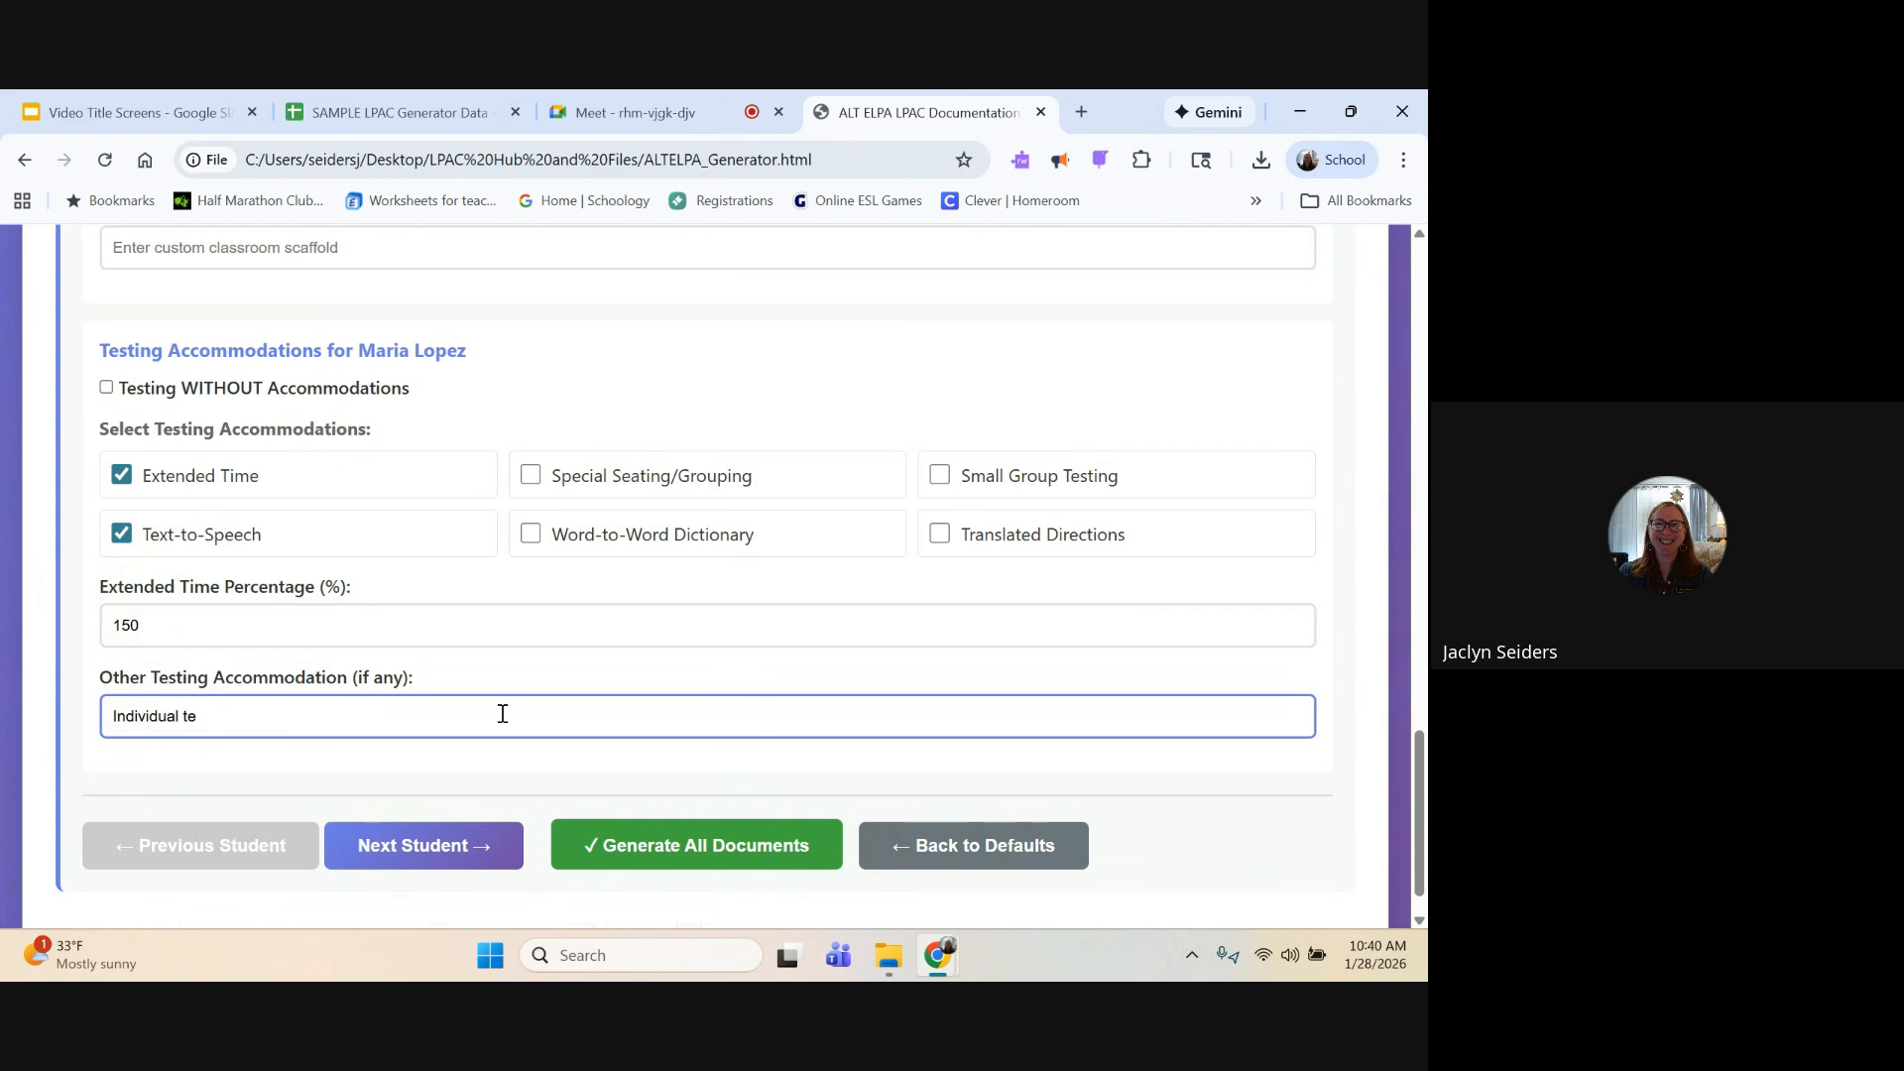
Step: Switch to the 8th-grade student and enable the reduced assignments and extended time for assignments scaffolds
click(429, 841)
scroll(527, 667, down, 1)
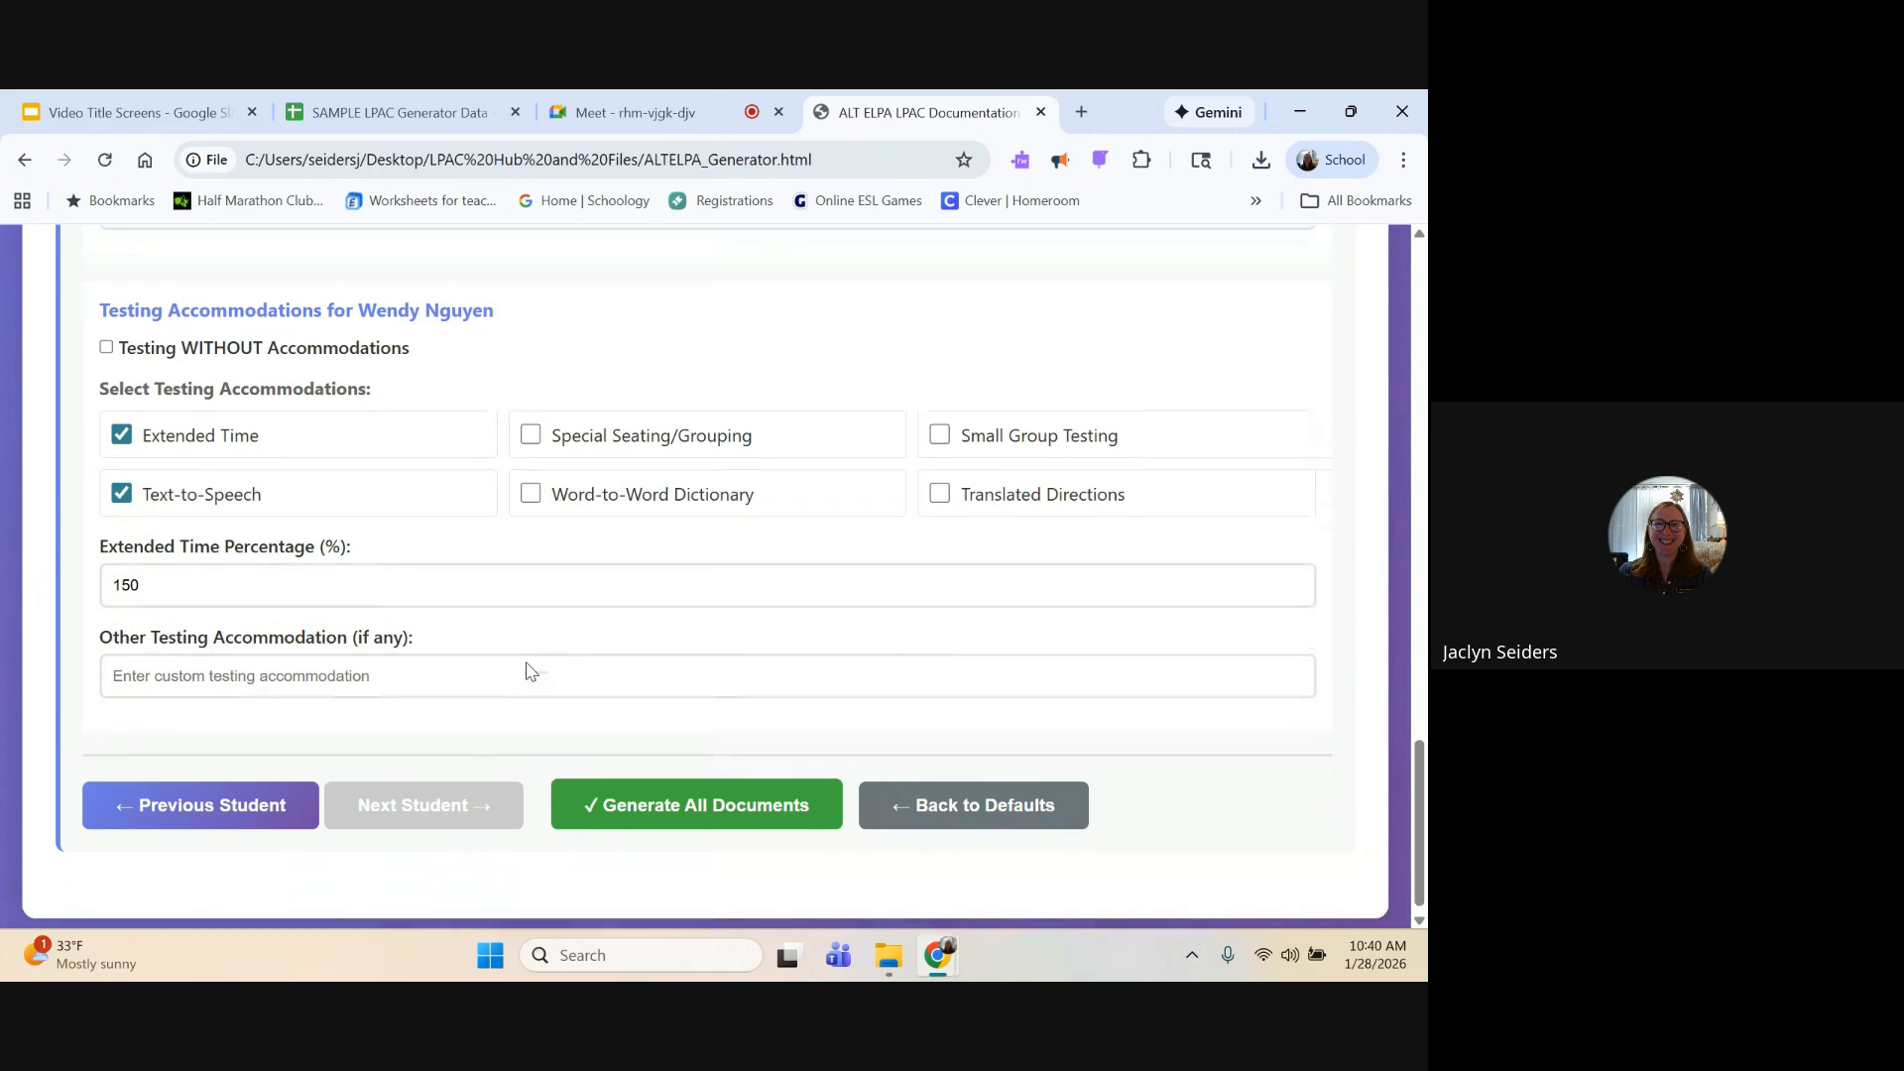
scroll(527, 667, up, 5)
scroll(527, 668, up, 1)
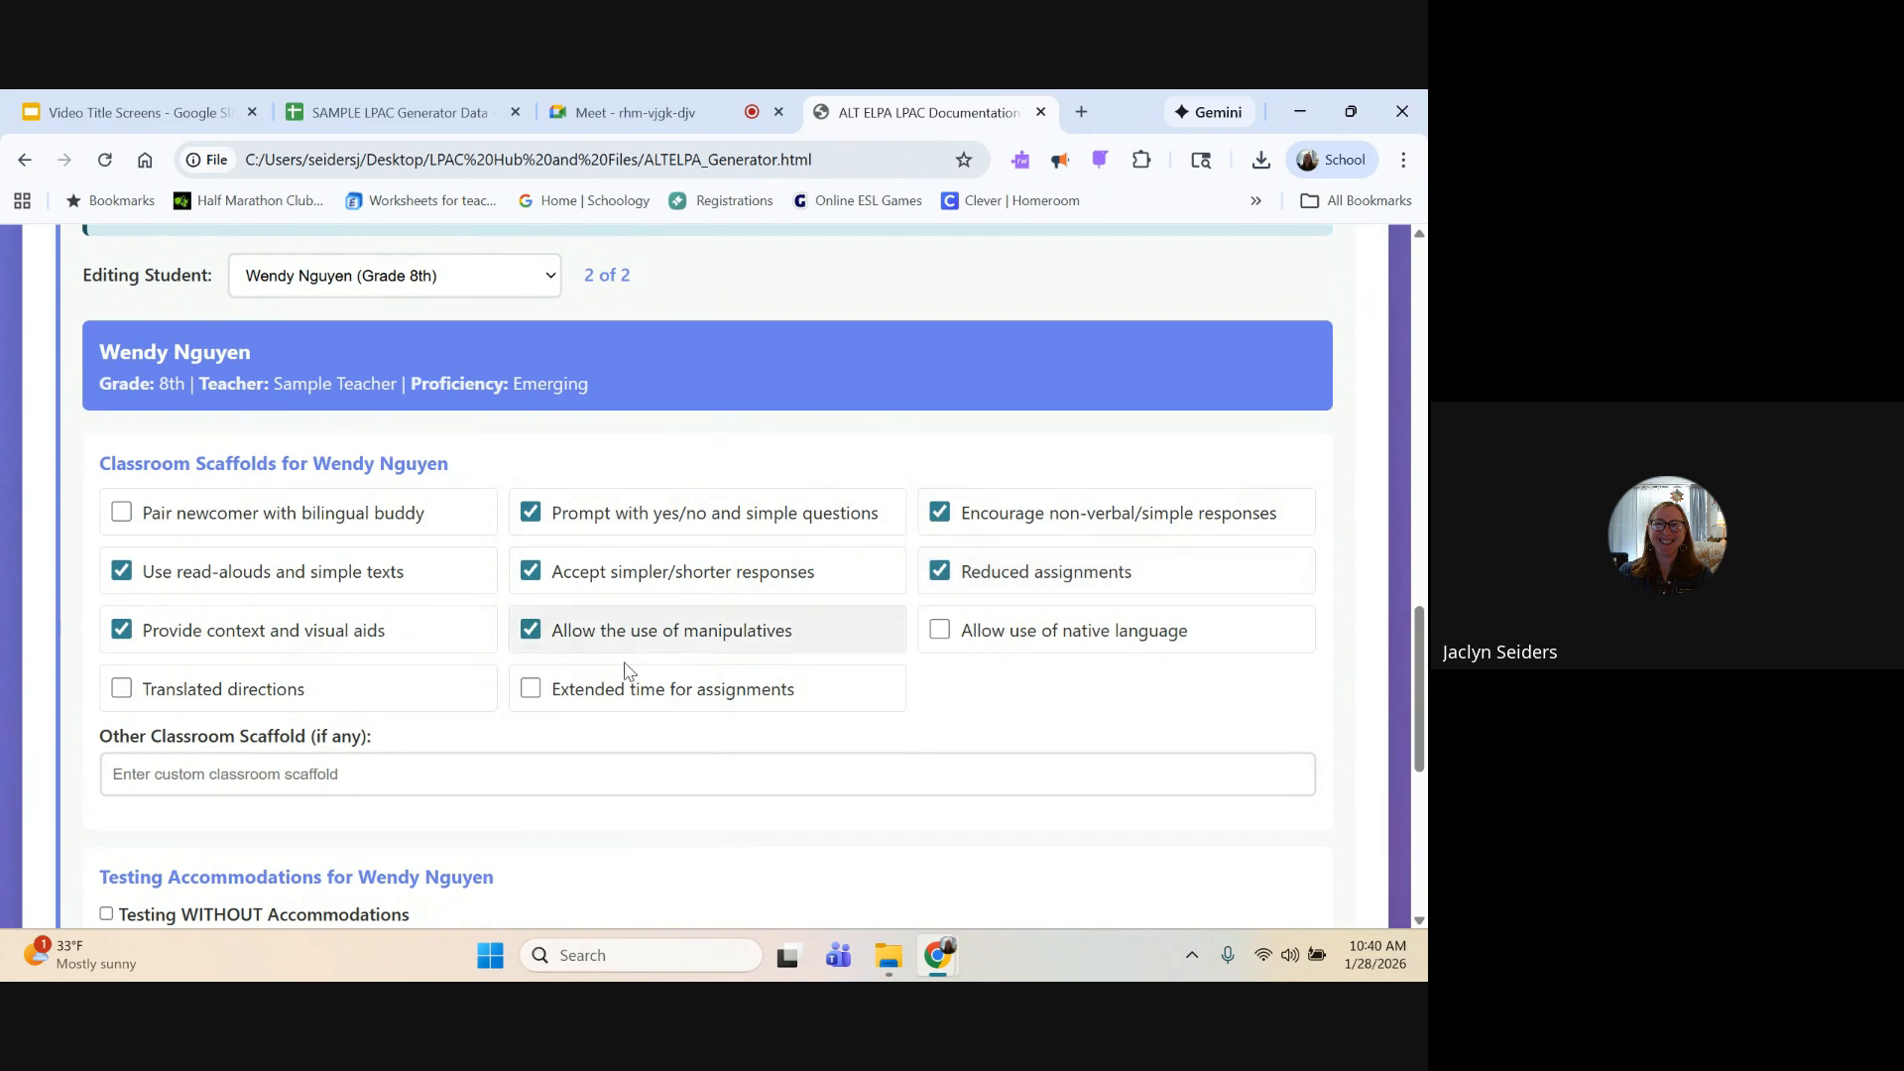
click(531, 688)
Step: Enable Small Group Testing in the 8th-grade student's testing accommodations
scroll(608, 762, down, 5)
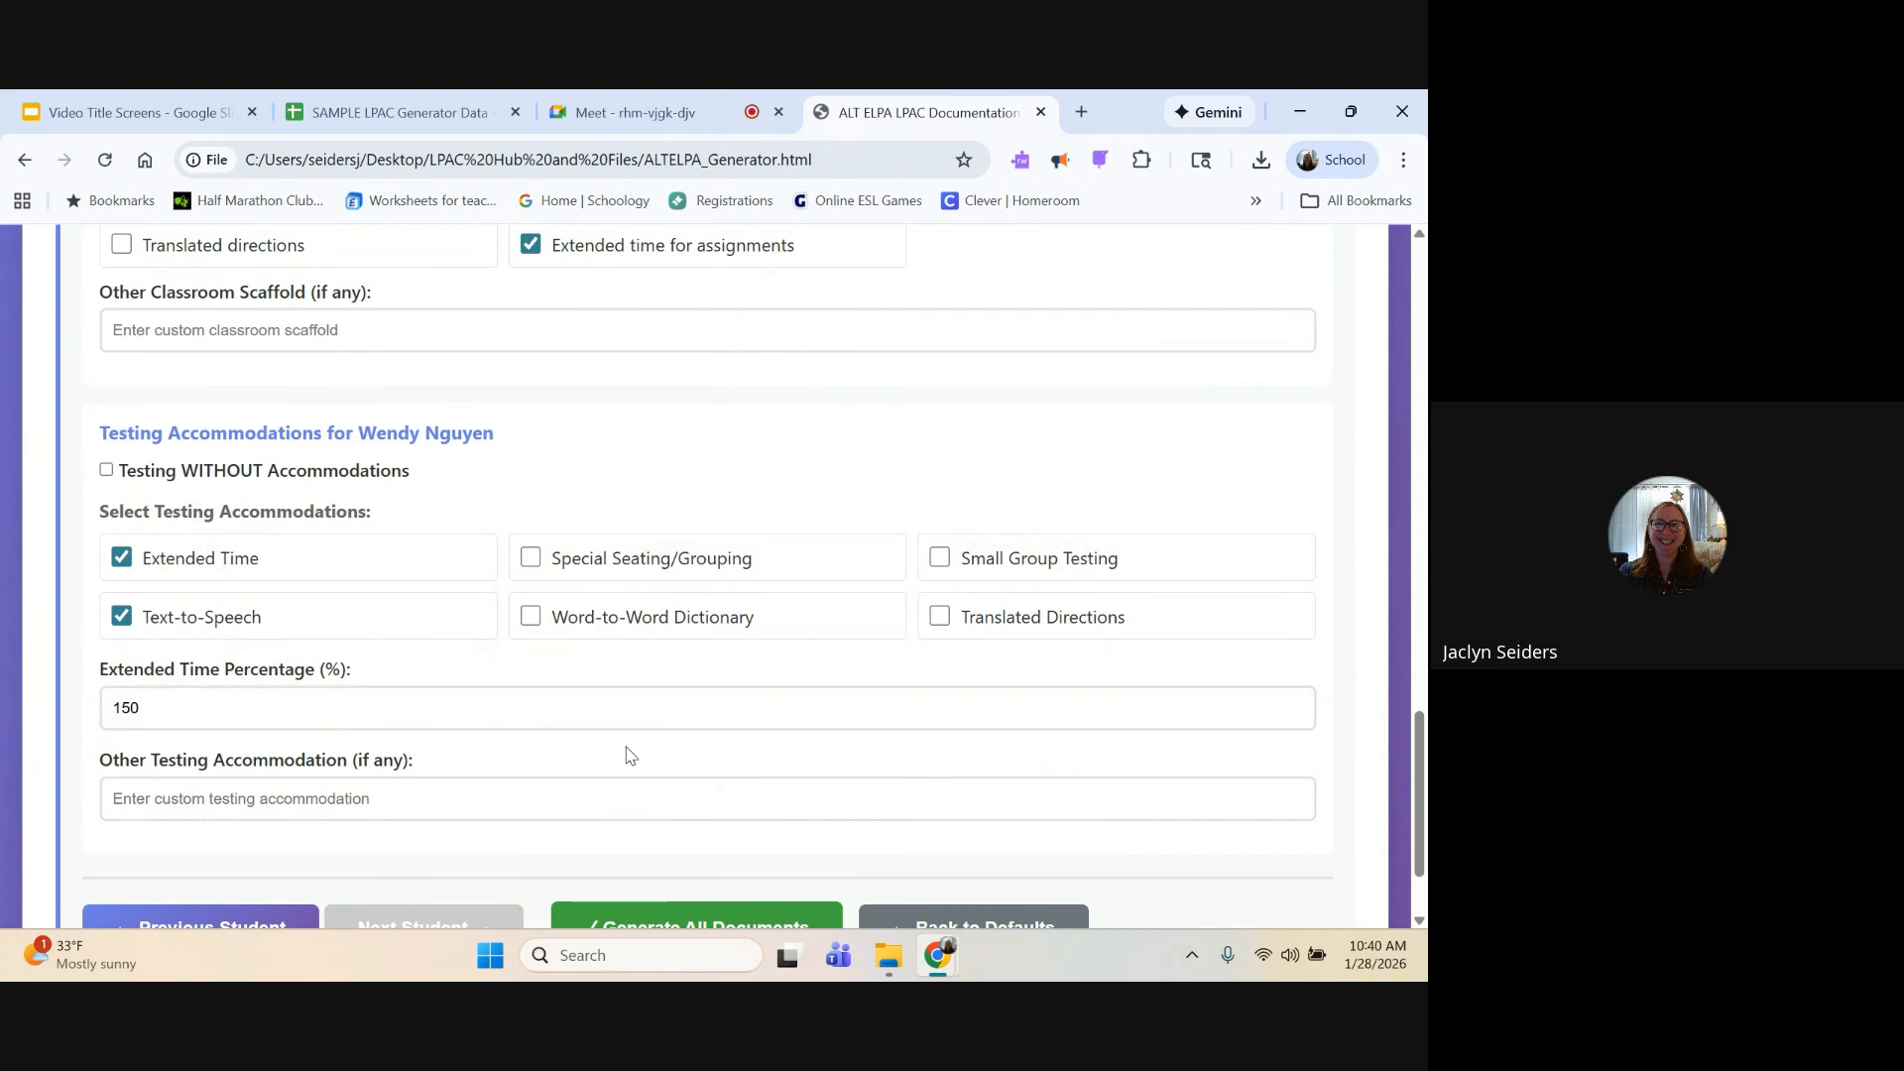
scroll(625, 756, down, 2)
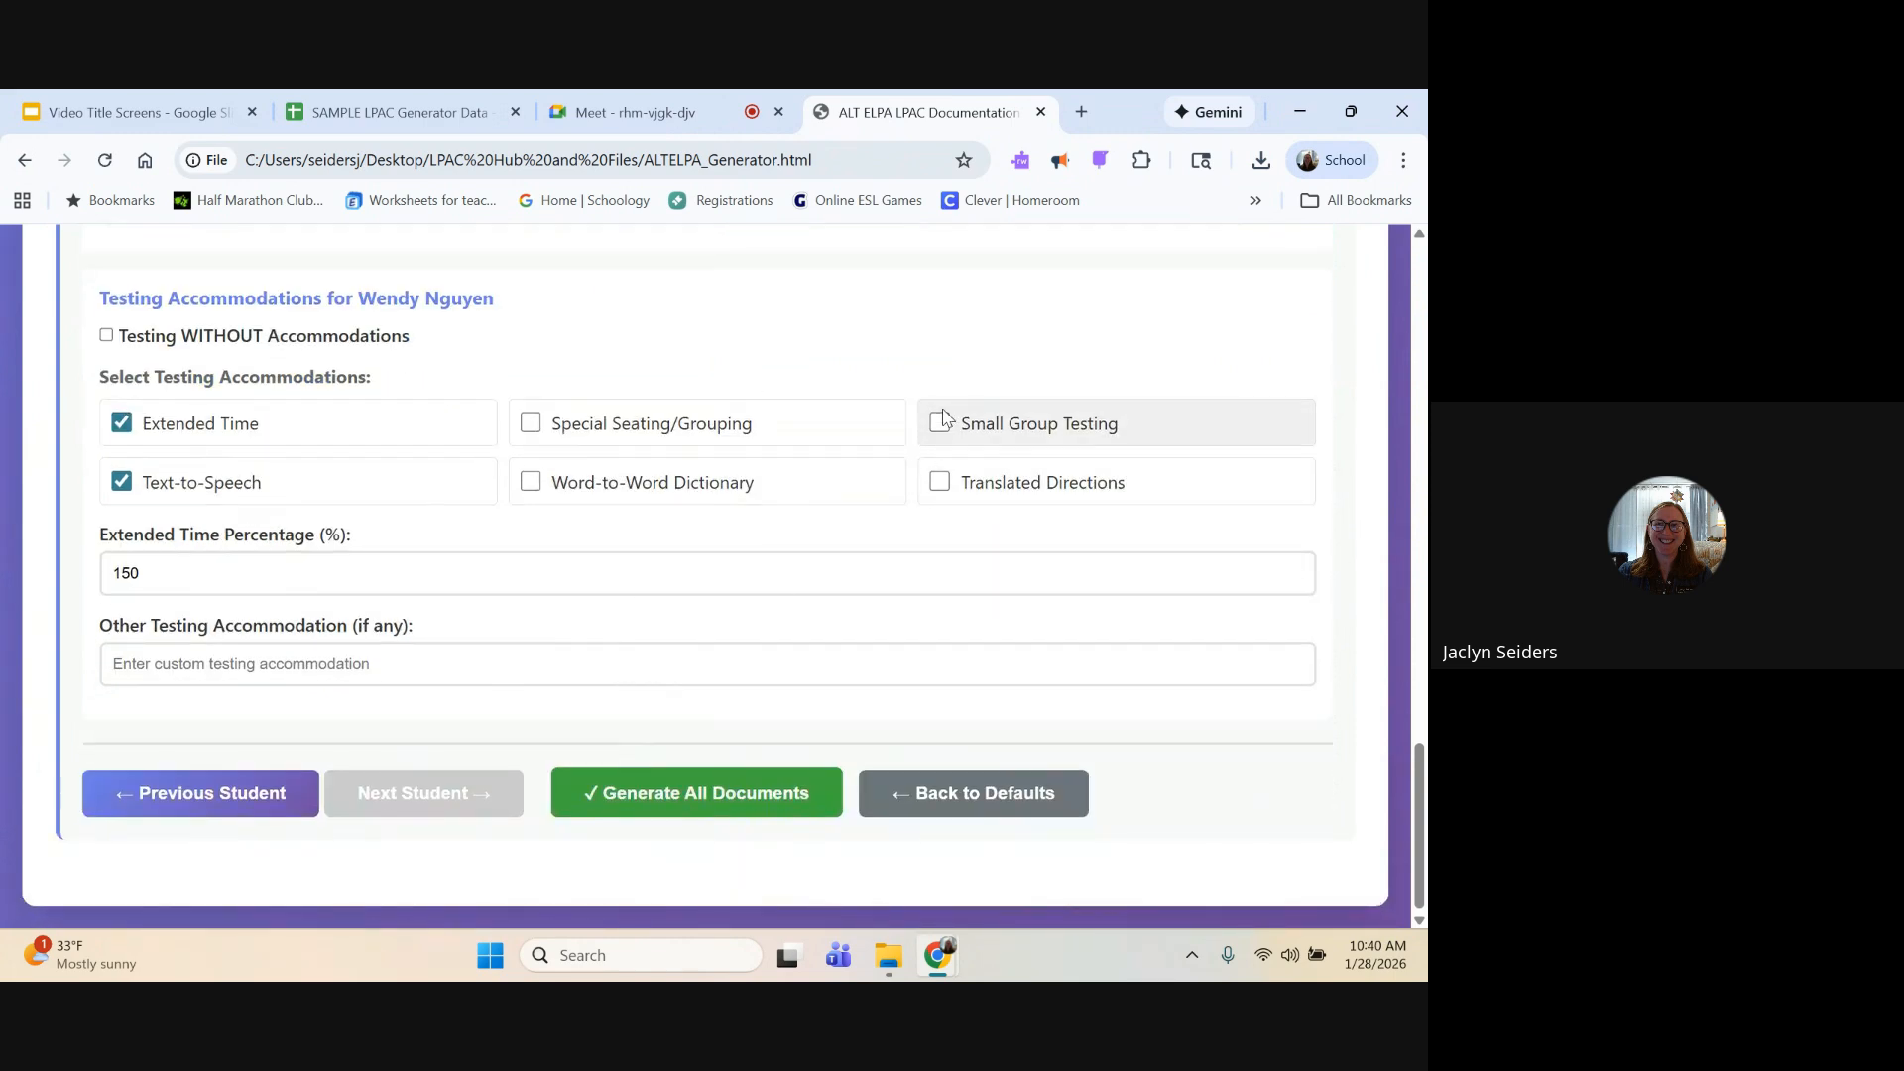
click(942, 426)
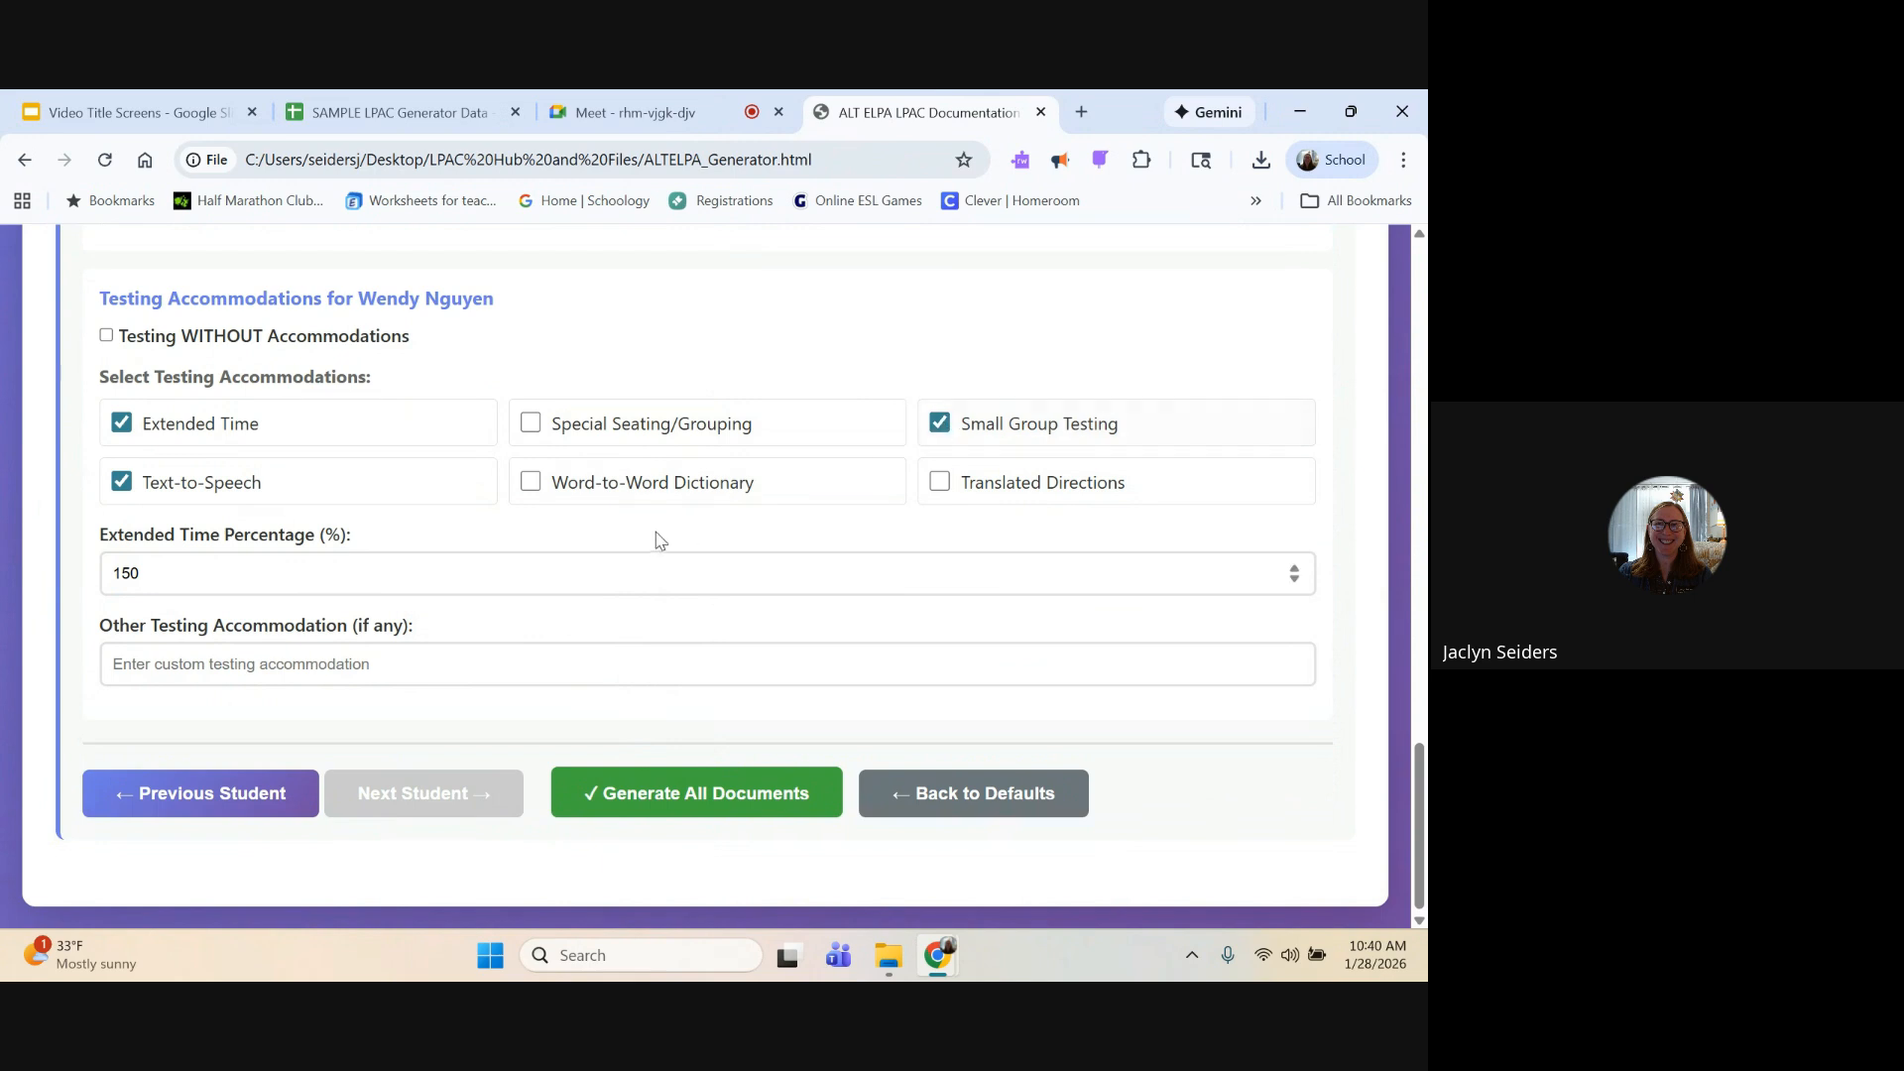
Step: Generate all documents and review the resulting placement and annual review forms through to the final signature section
click(627, 794)
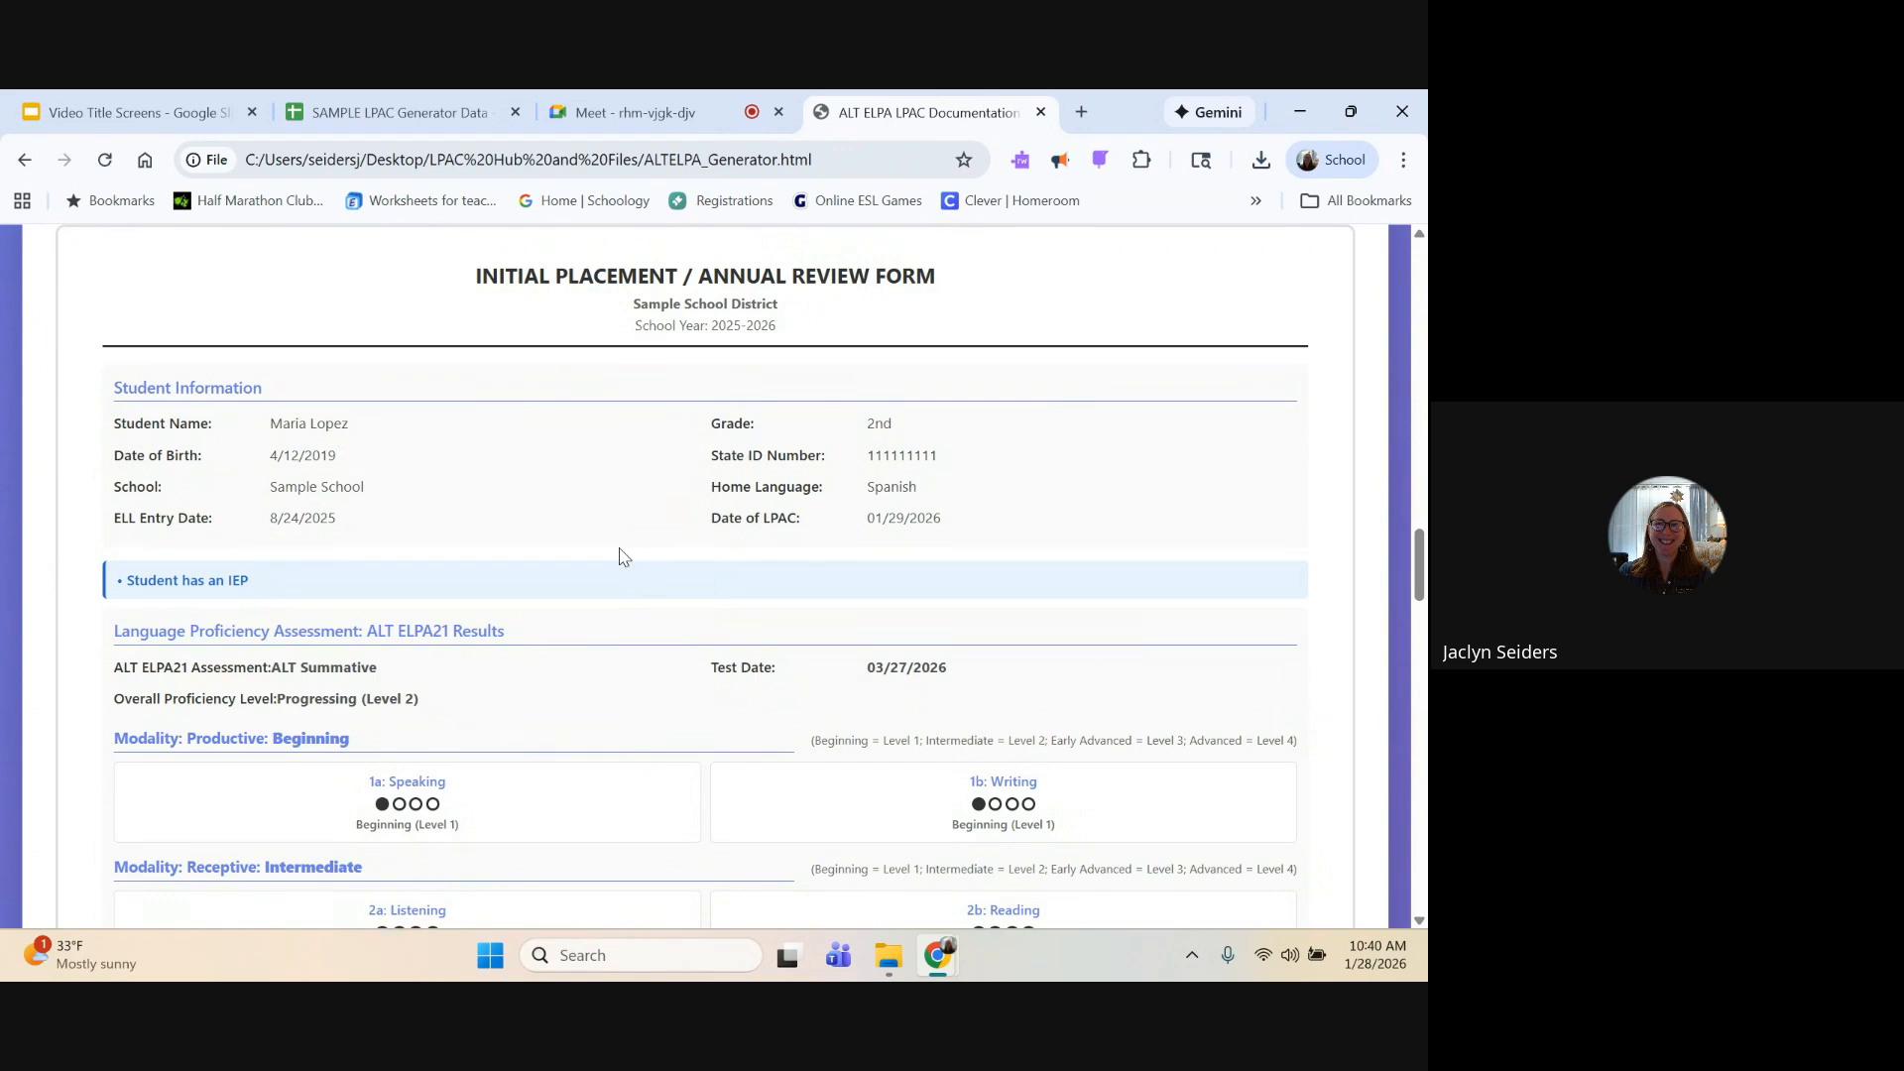
scroll(636, 483, down, 1)
scroll(636, 484, down, 5)
scroll(636, 483, down, 5)
scroll(636, 483, down, 8)
scroll(635, 483, down, 10)
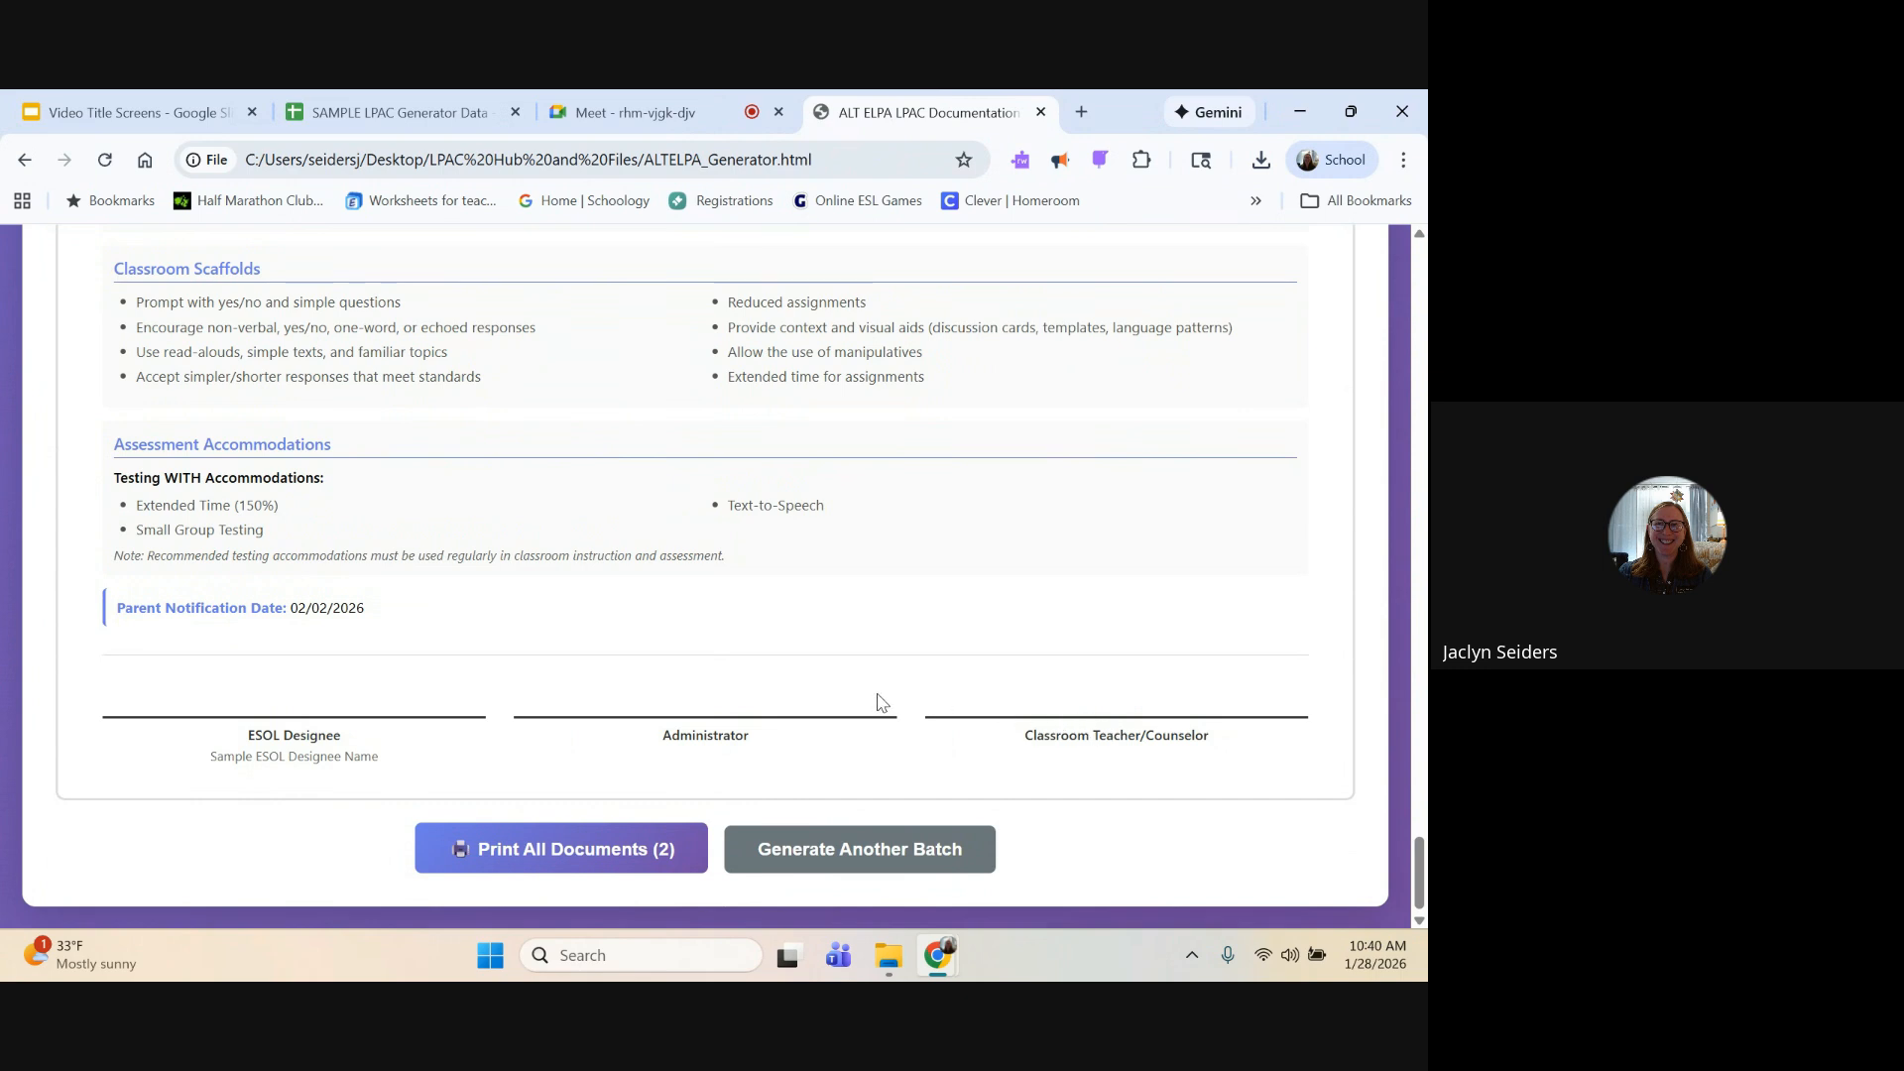
Step: Open the print preview for all documents, check the pages of both students' forms, and close it without saving
click(591, 855)
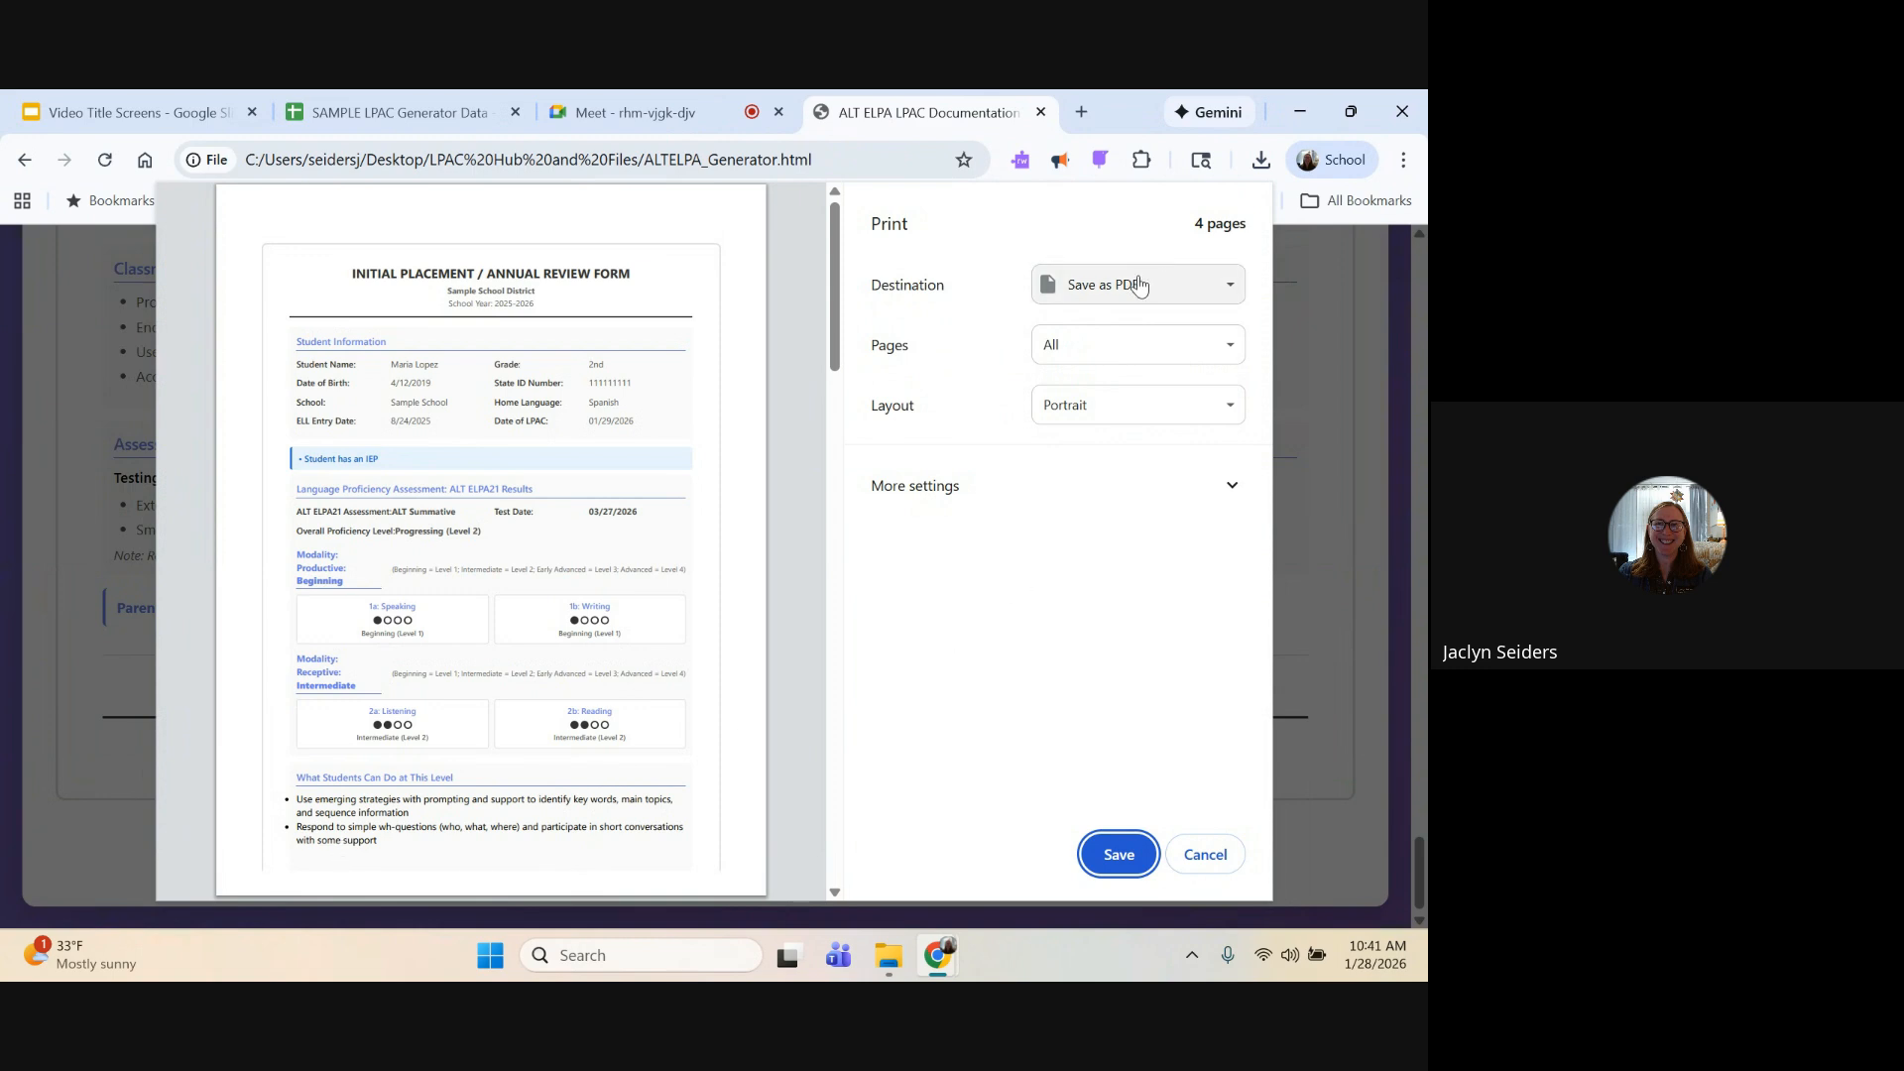
scroll(694, 387, down, 5)
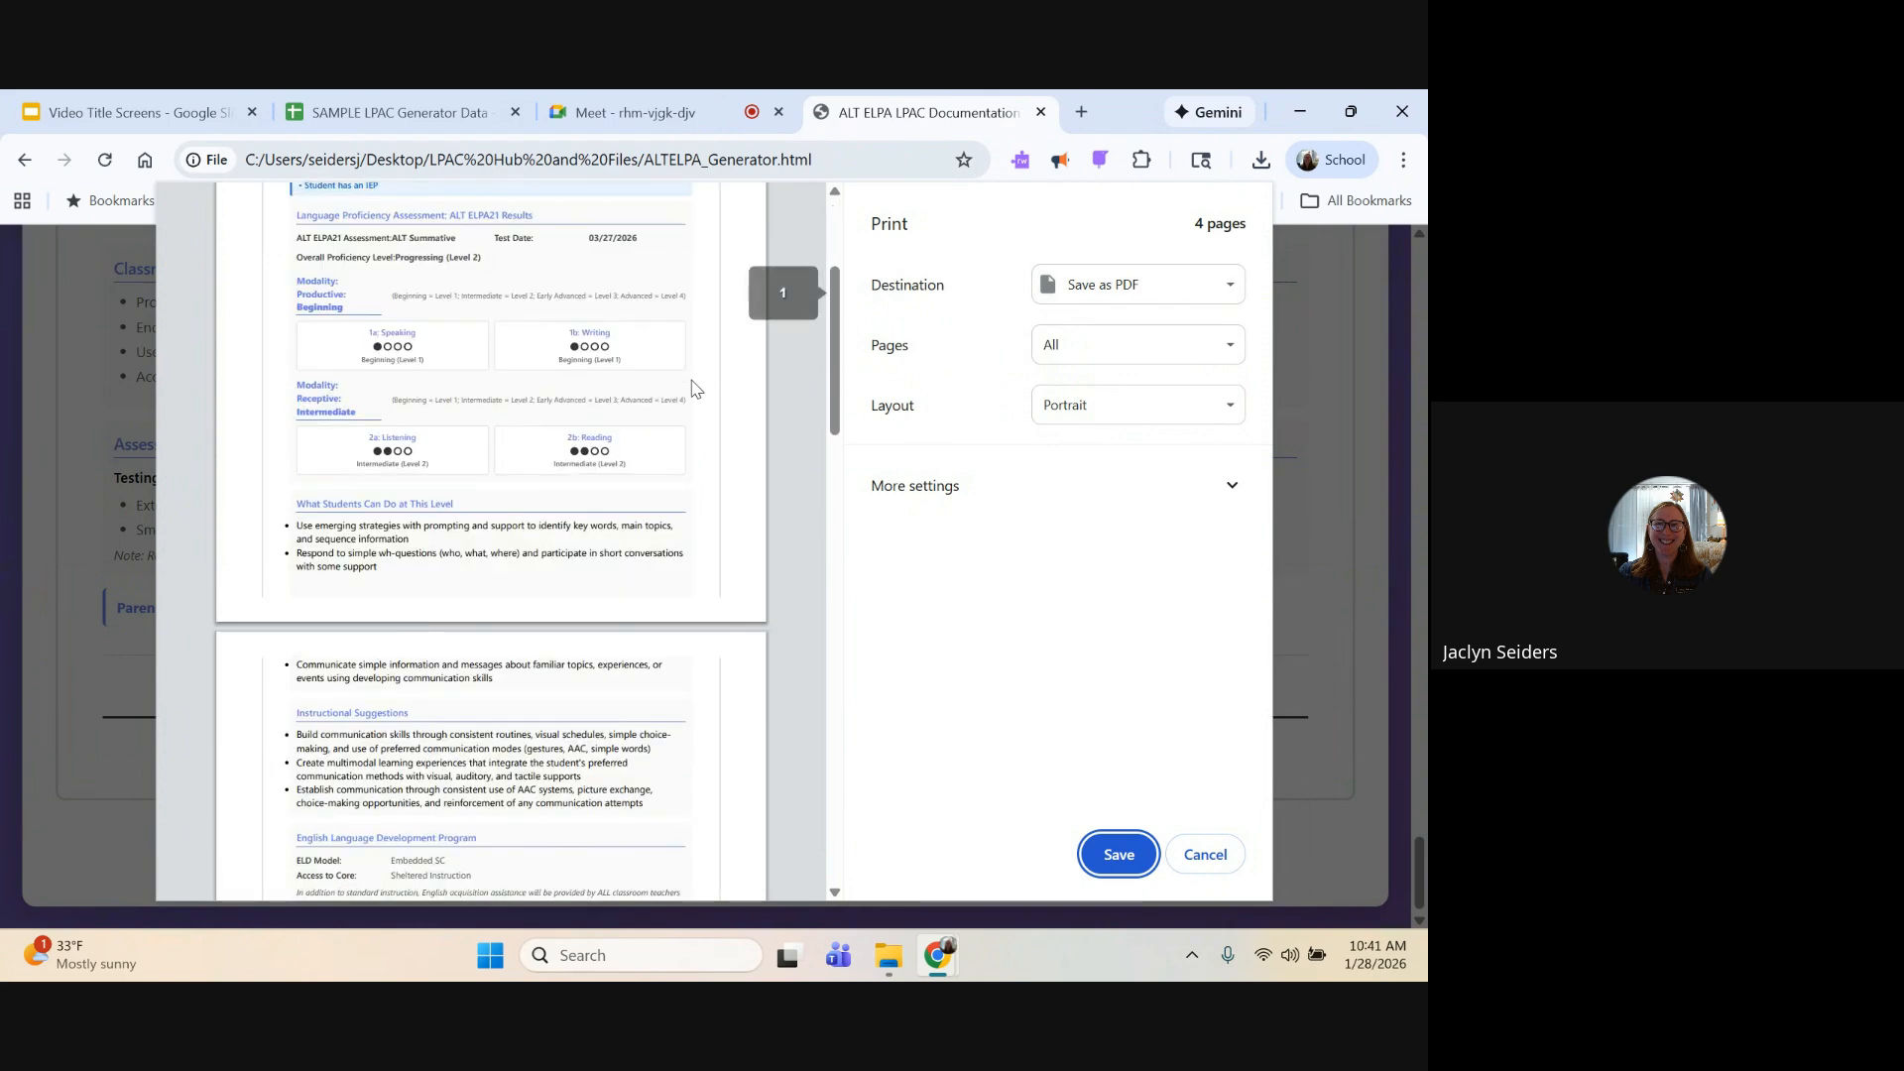
scroll(695, 387, down, 15)
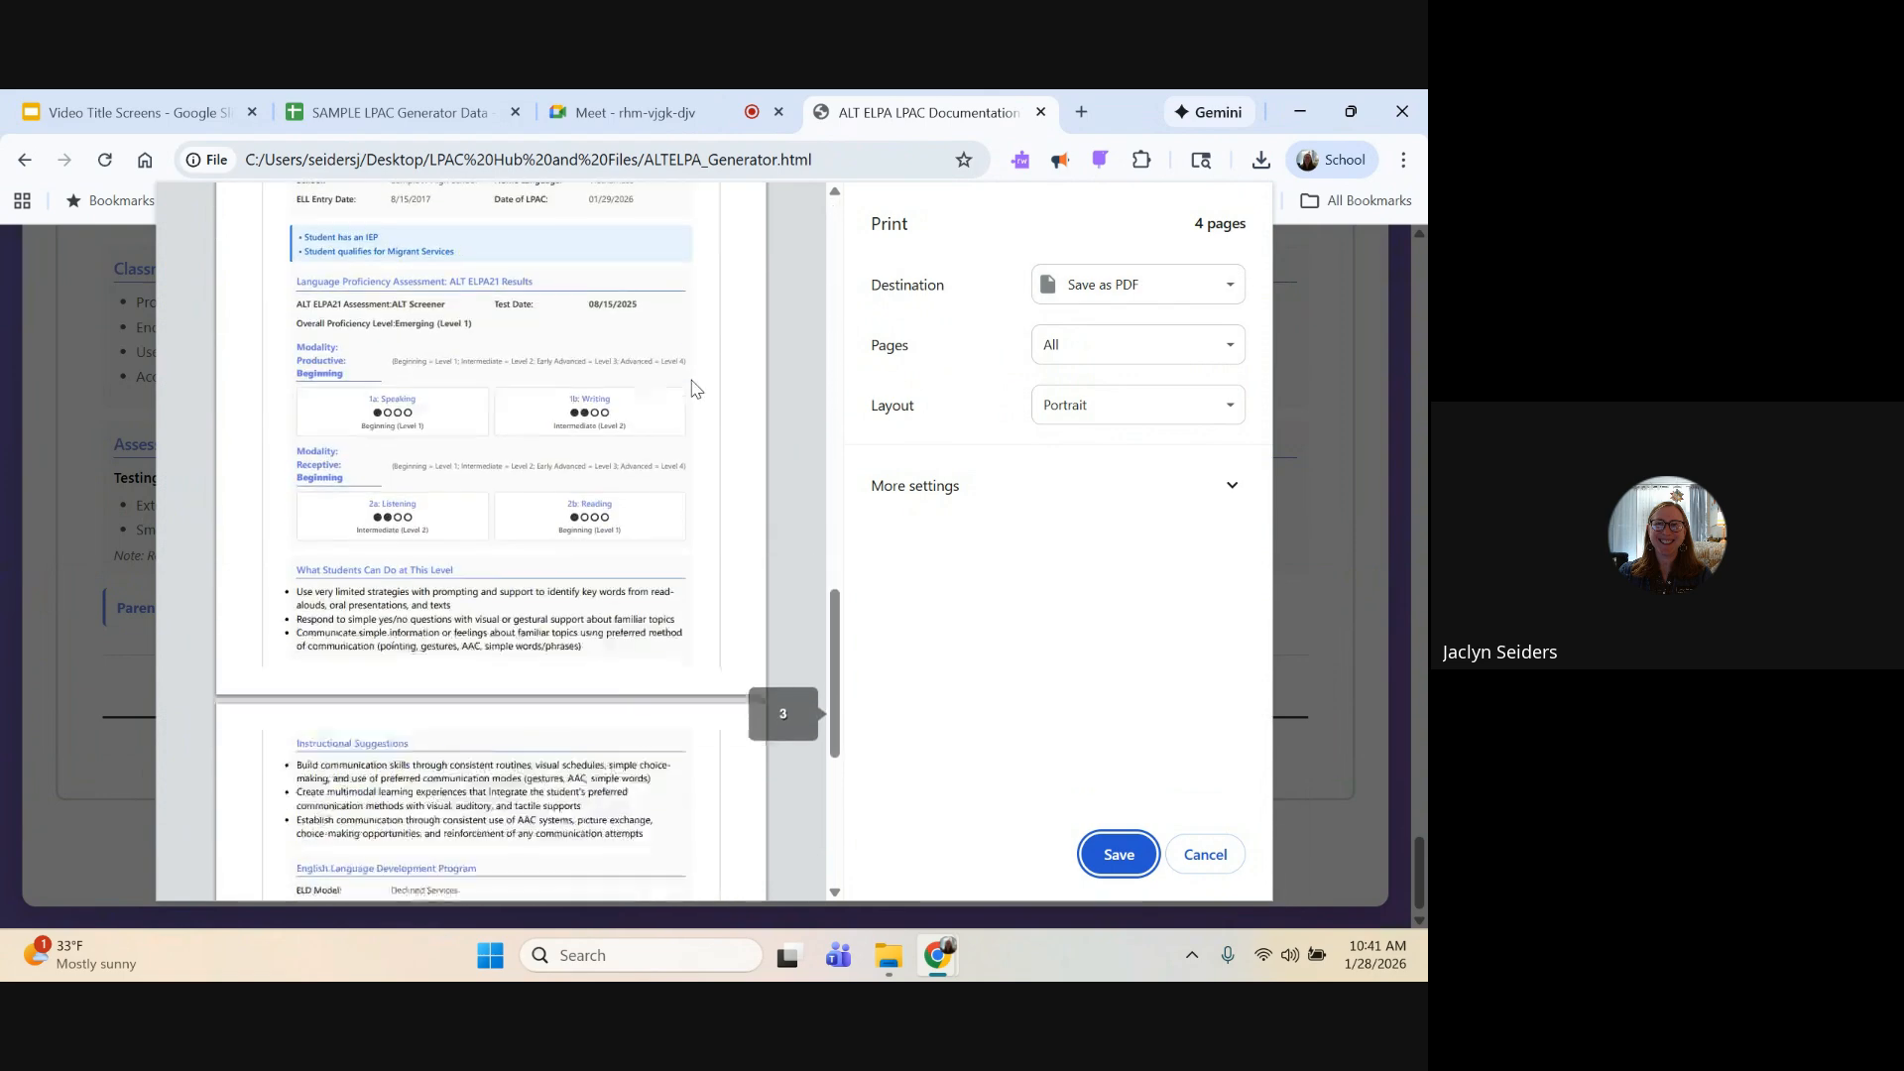
scroll(692, 387, down, 3)
scroll(692, 388, up, 10)
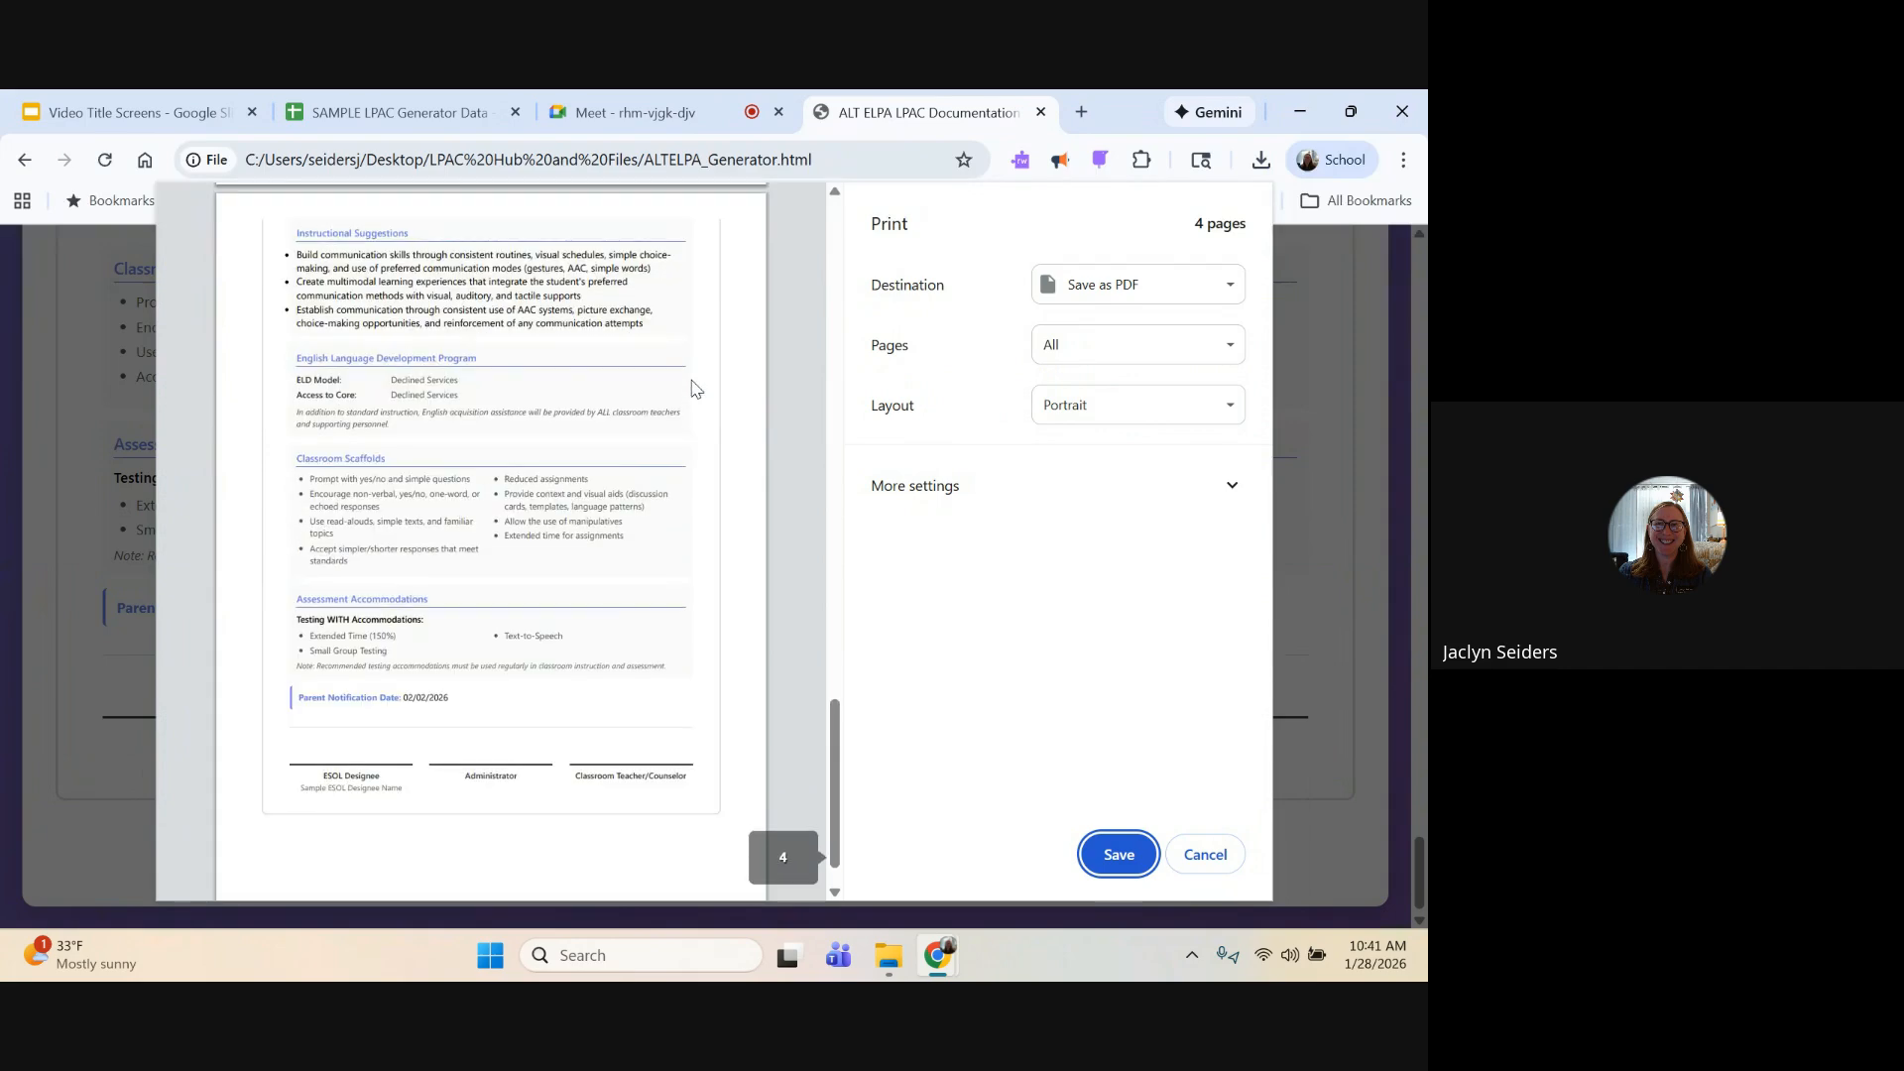
scroll(692, 388, up, 8)
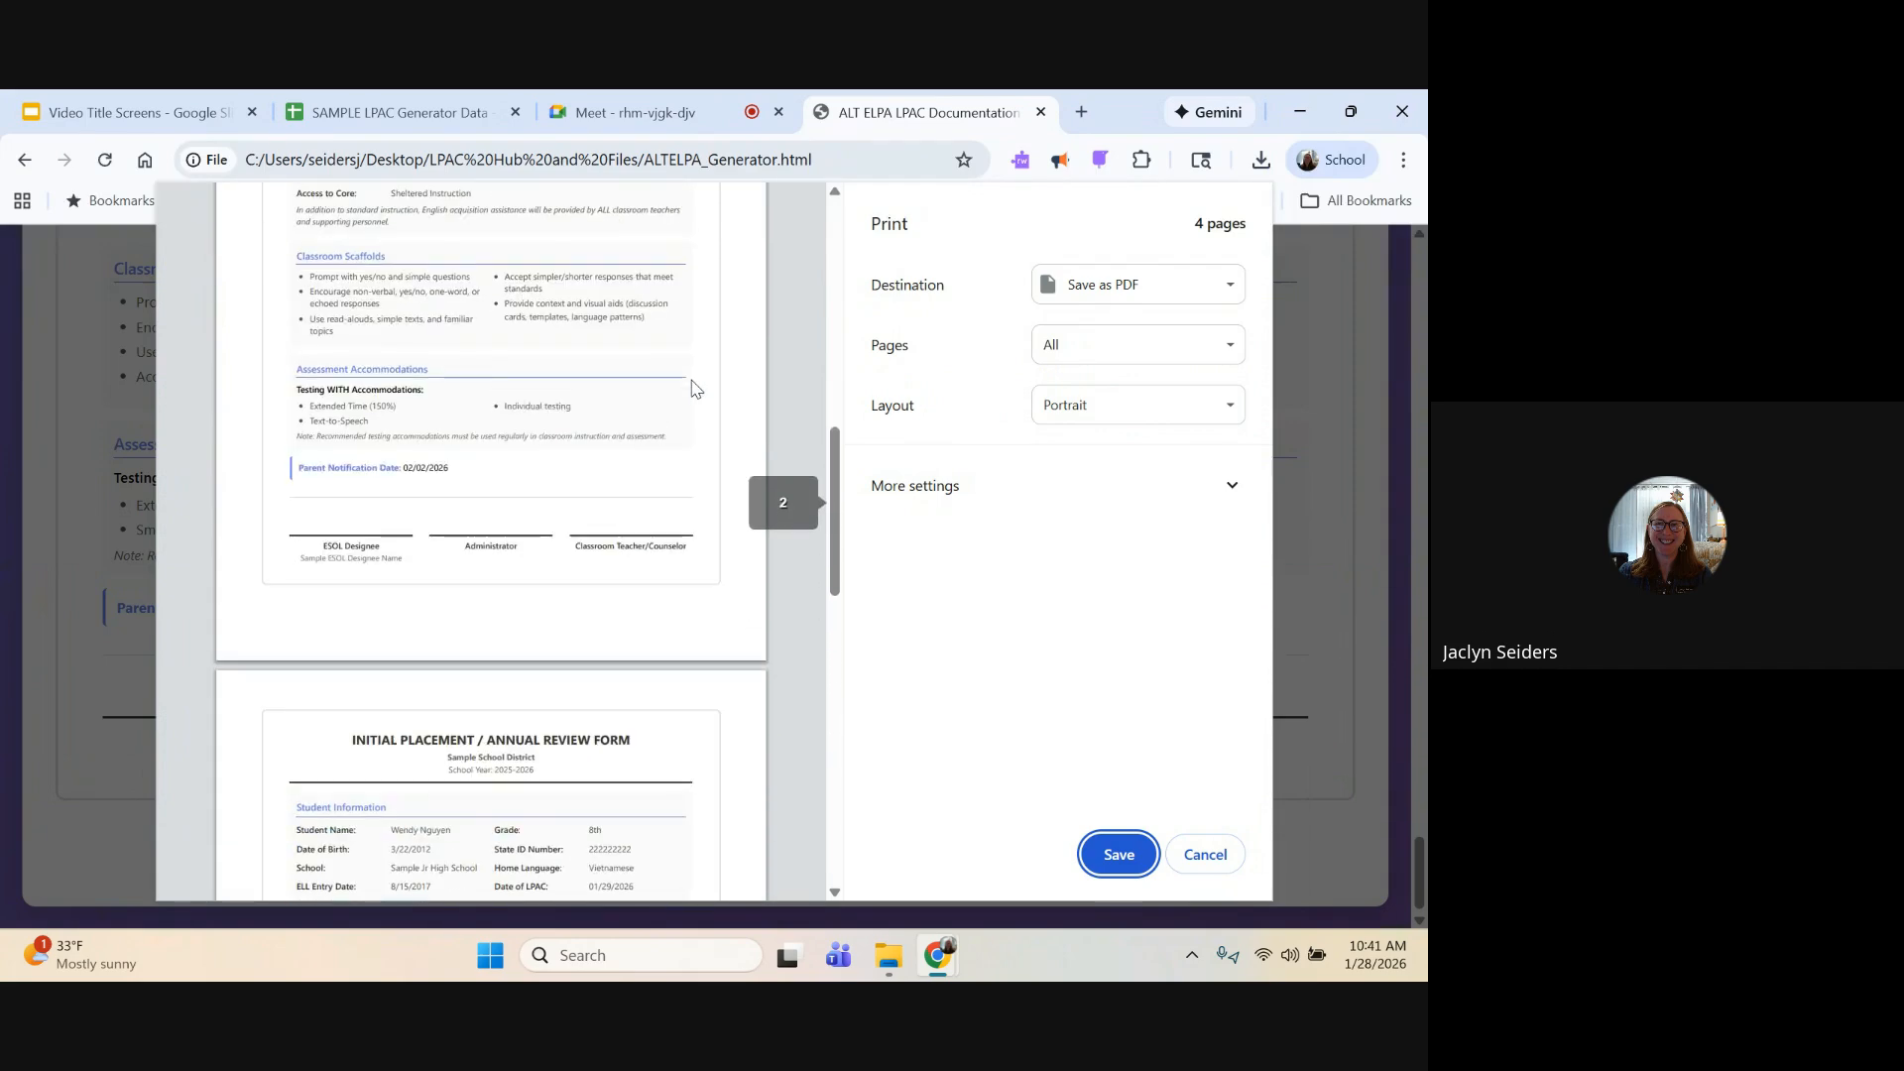
scroll(692, 388, up, 1)
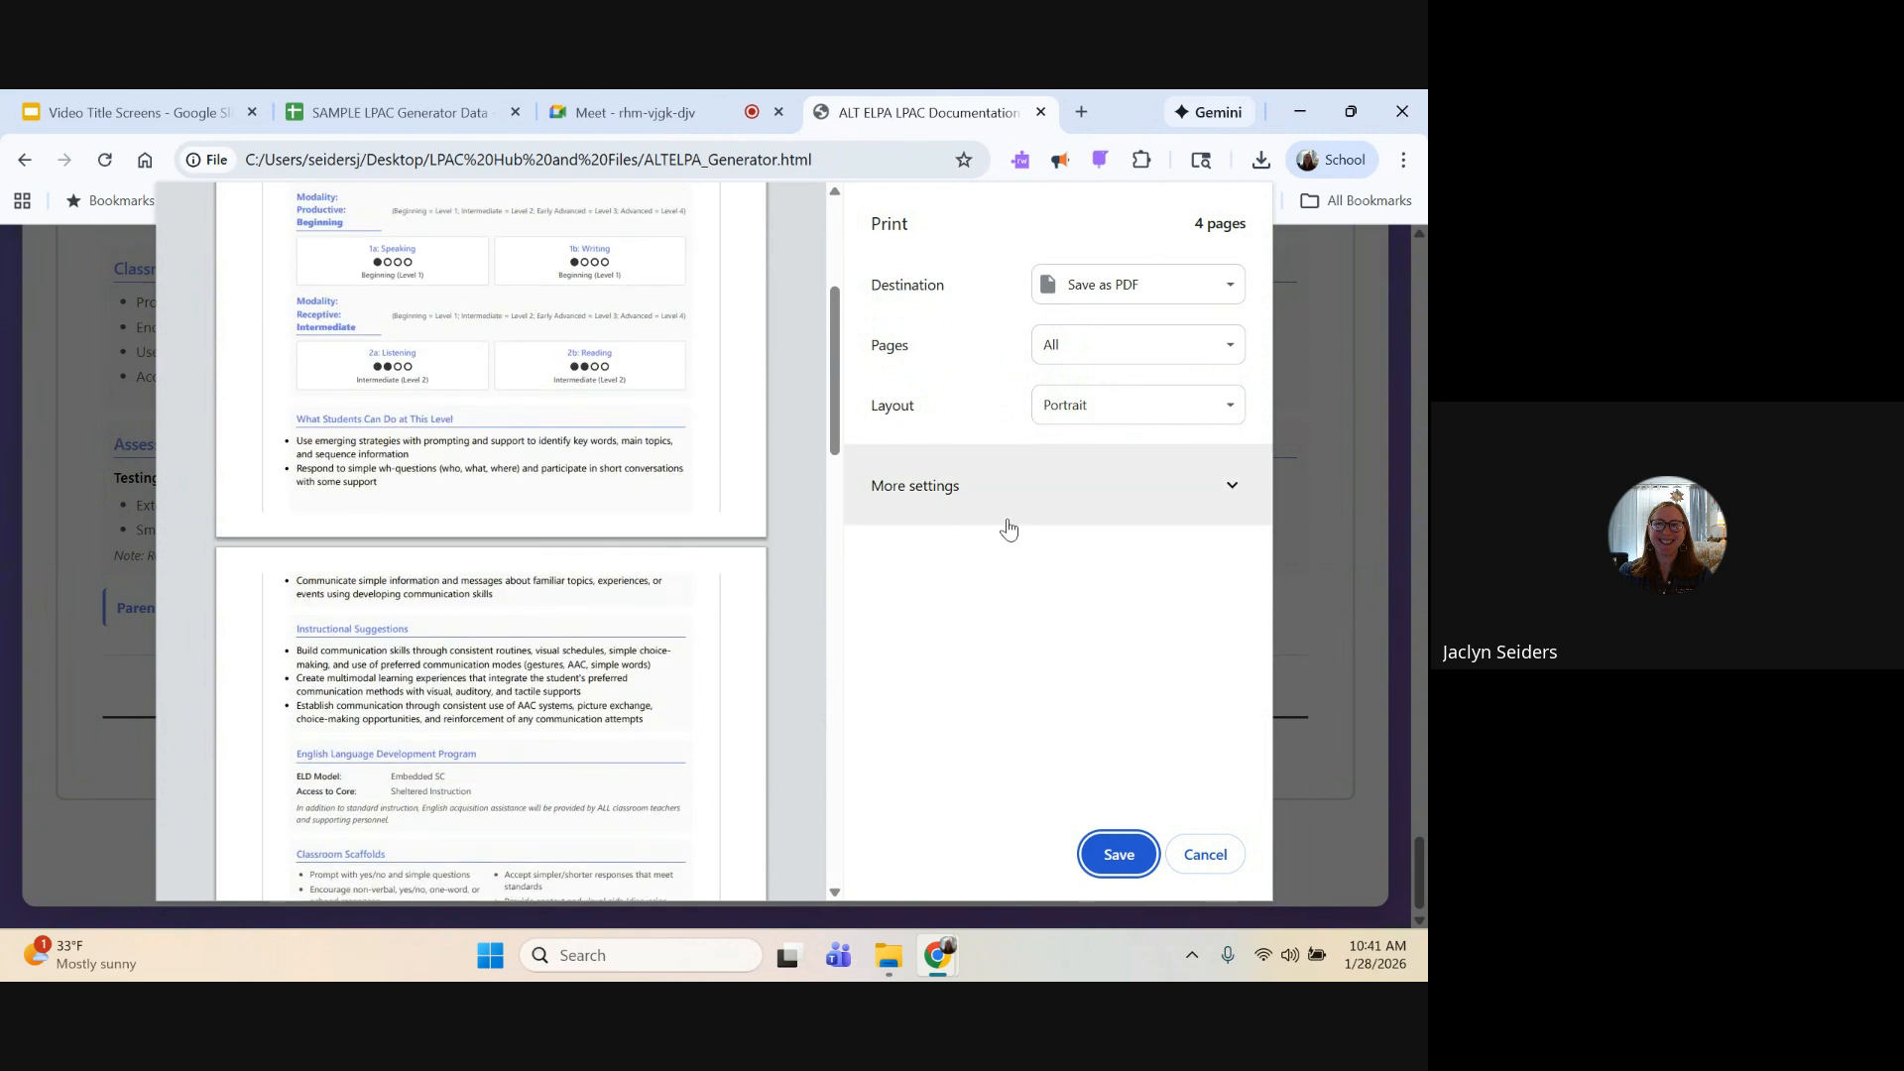
click(1206, 855)
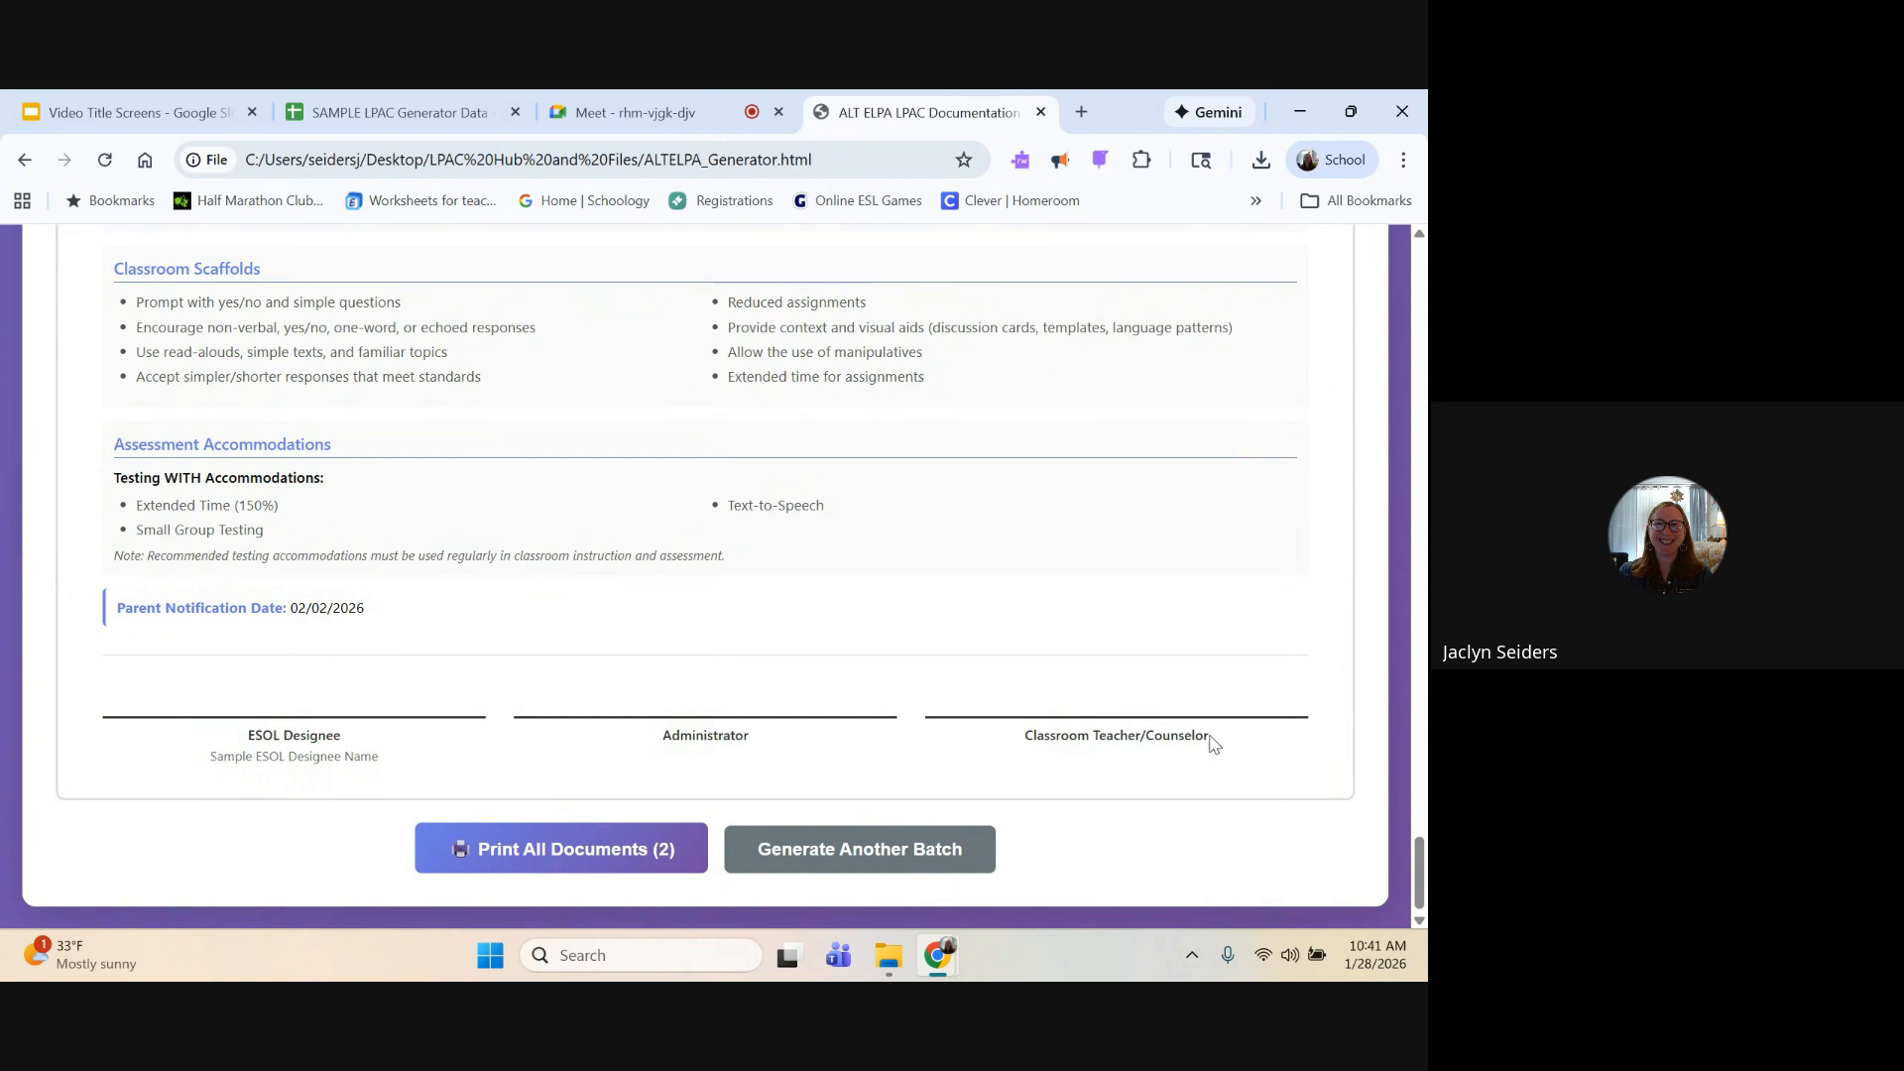
Step: Review the 8th-grade student's generated form from the signature section back to the student information
scroll(1141, 734, up, 5)
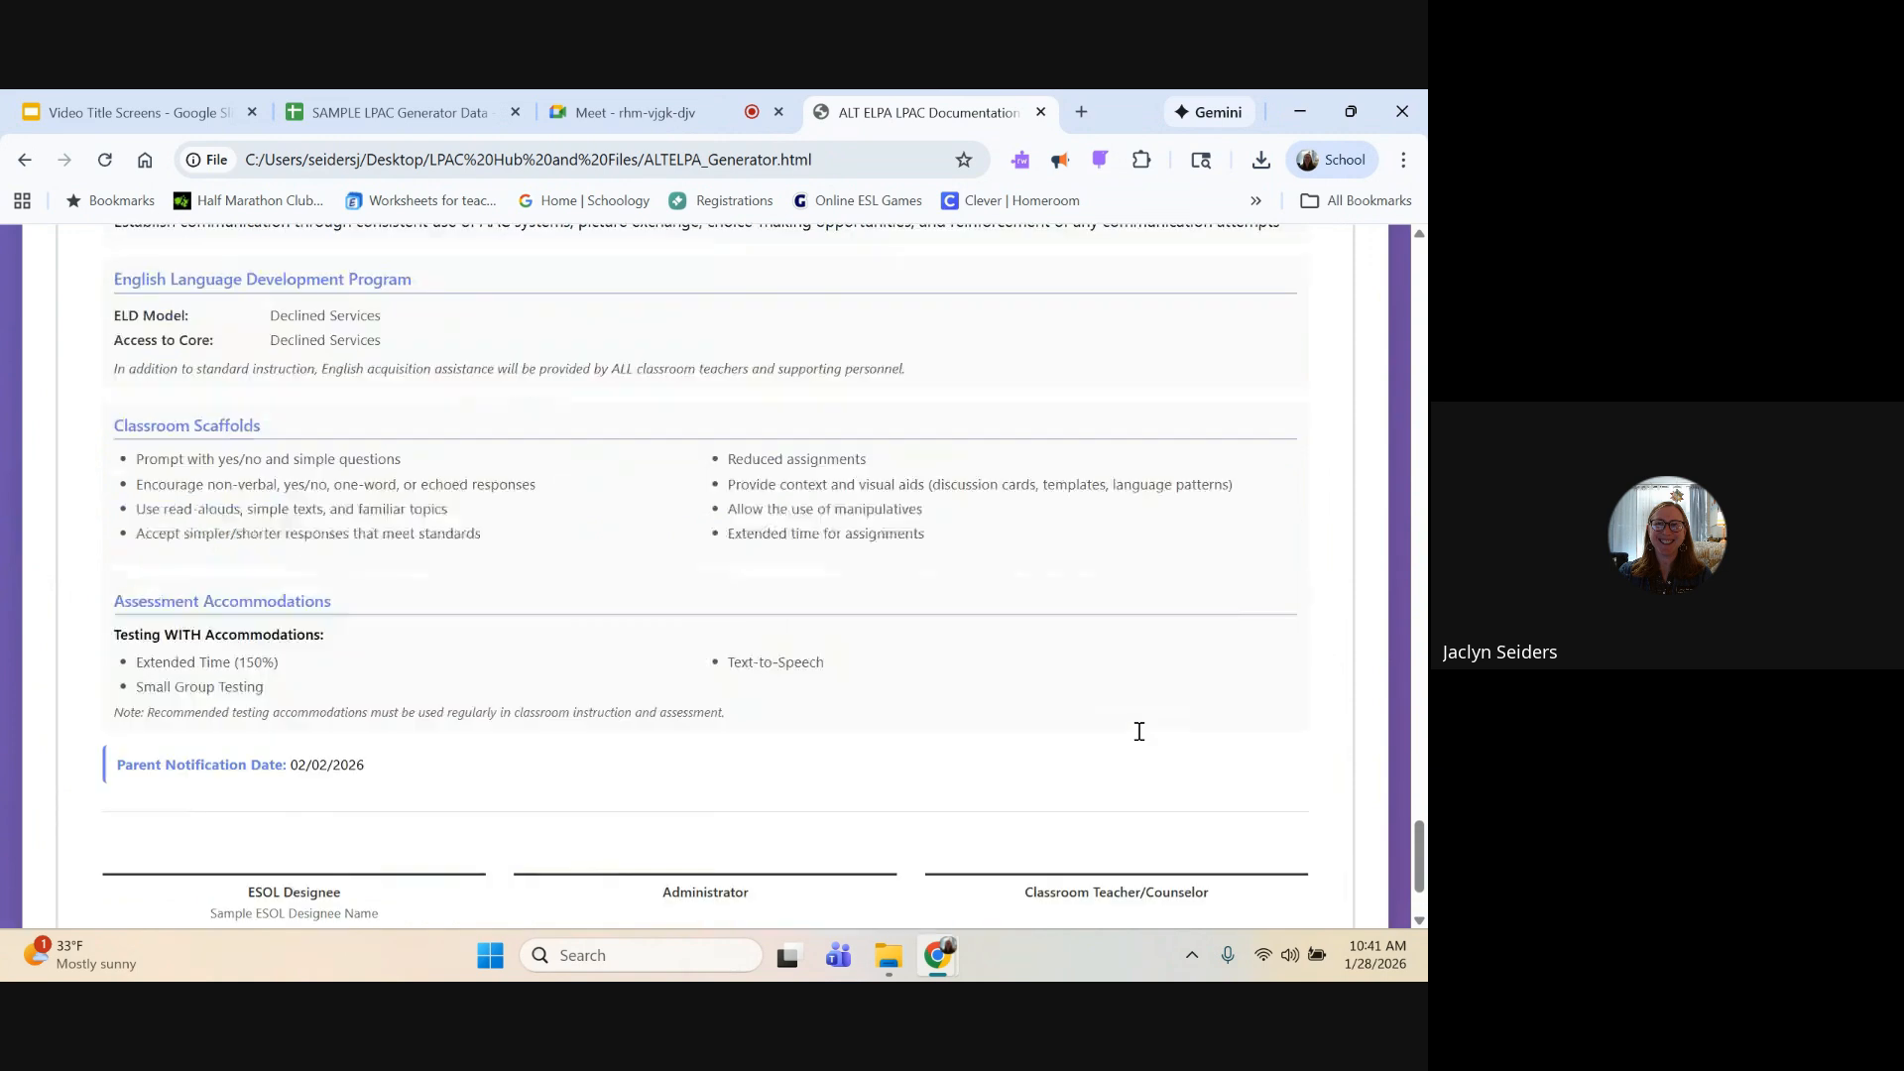
scroll(1141, 739, up, 6)
scroll(1142, 739, up, 2)
scroll(1139, 734, up, 1)
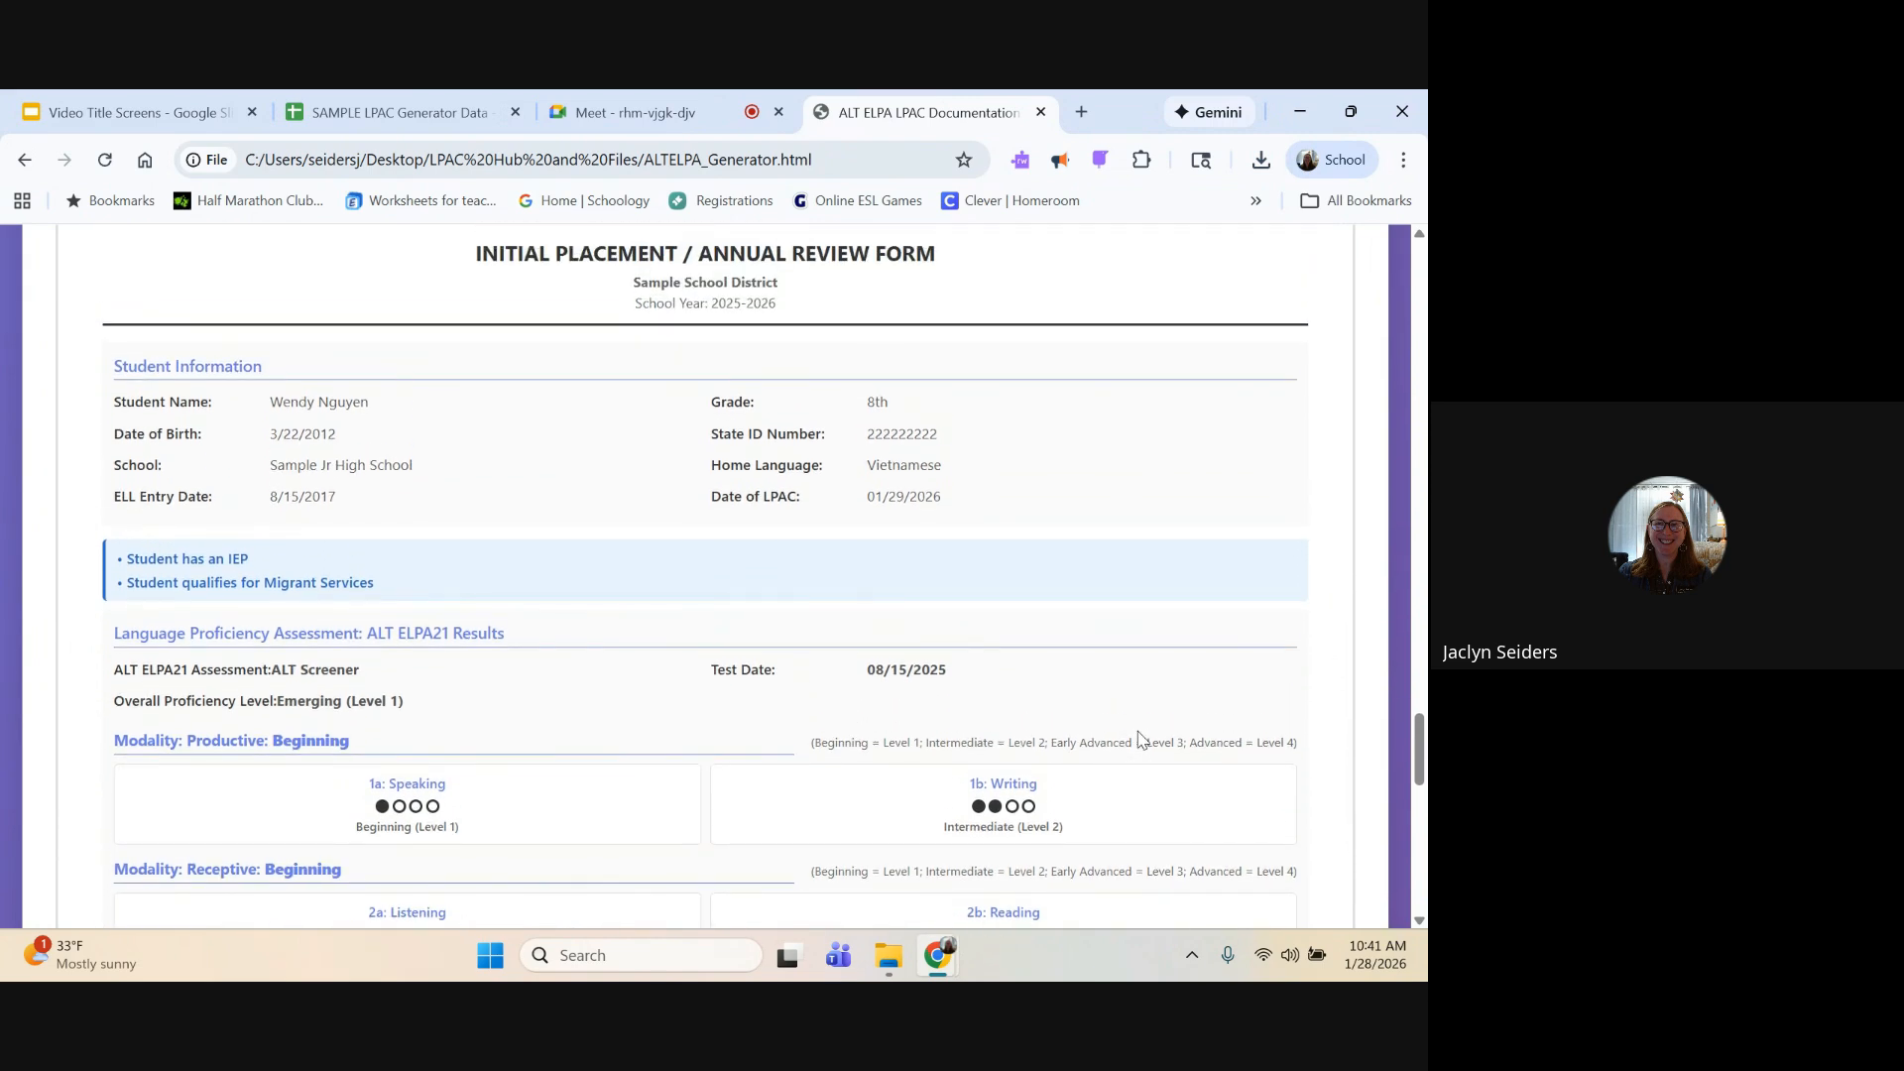